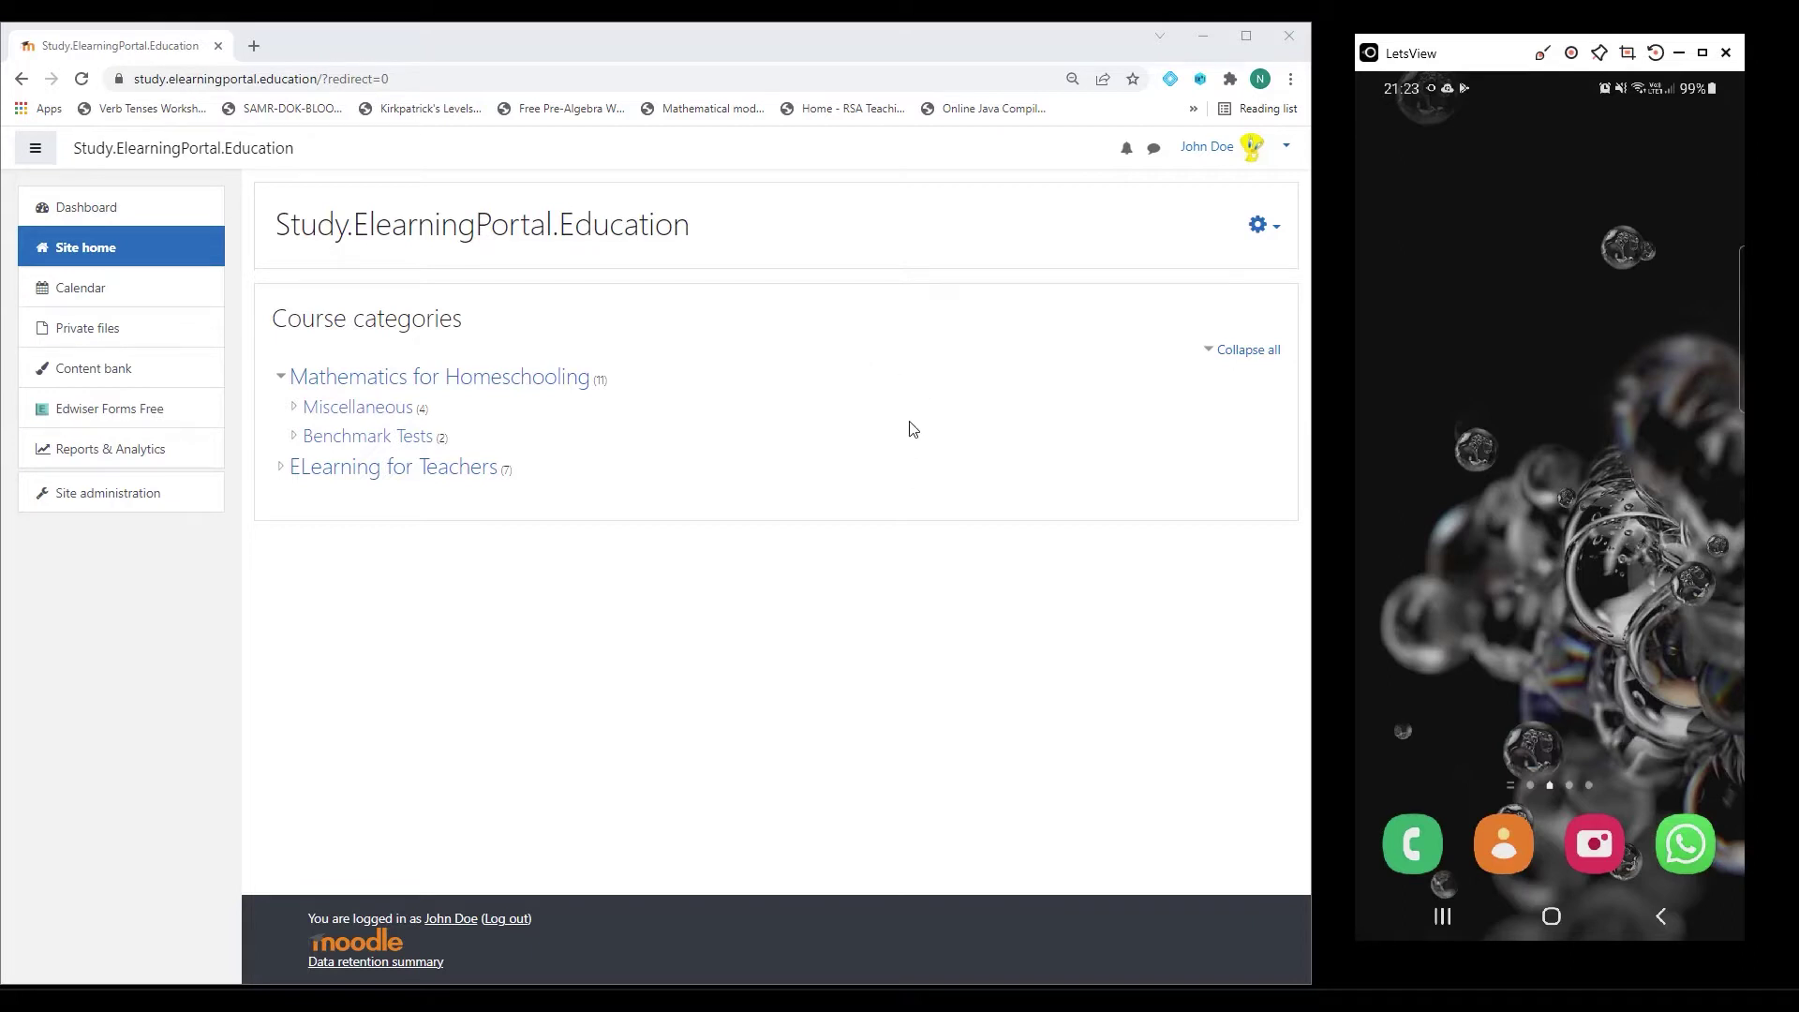
Step: Tick Enable web services in Site administration's Advanced features and save the change
{"action": "left_click", "coordinate": [123, 499]}
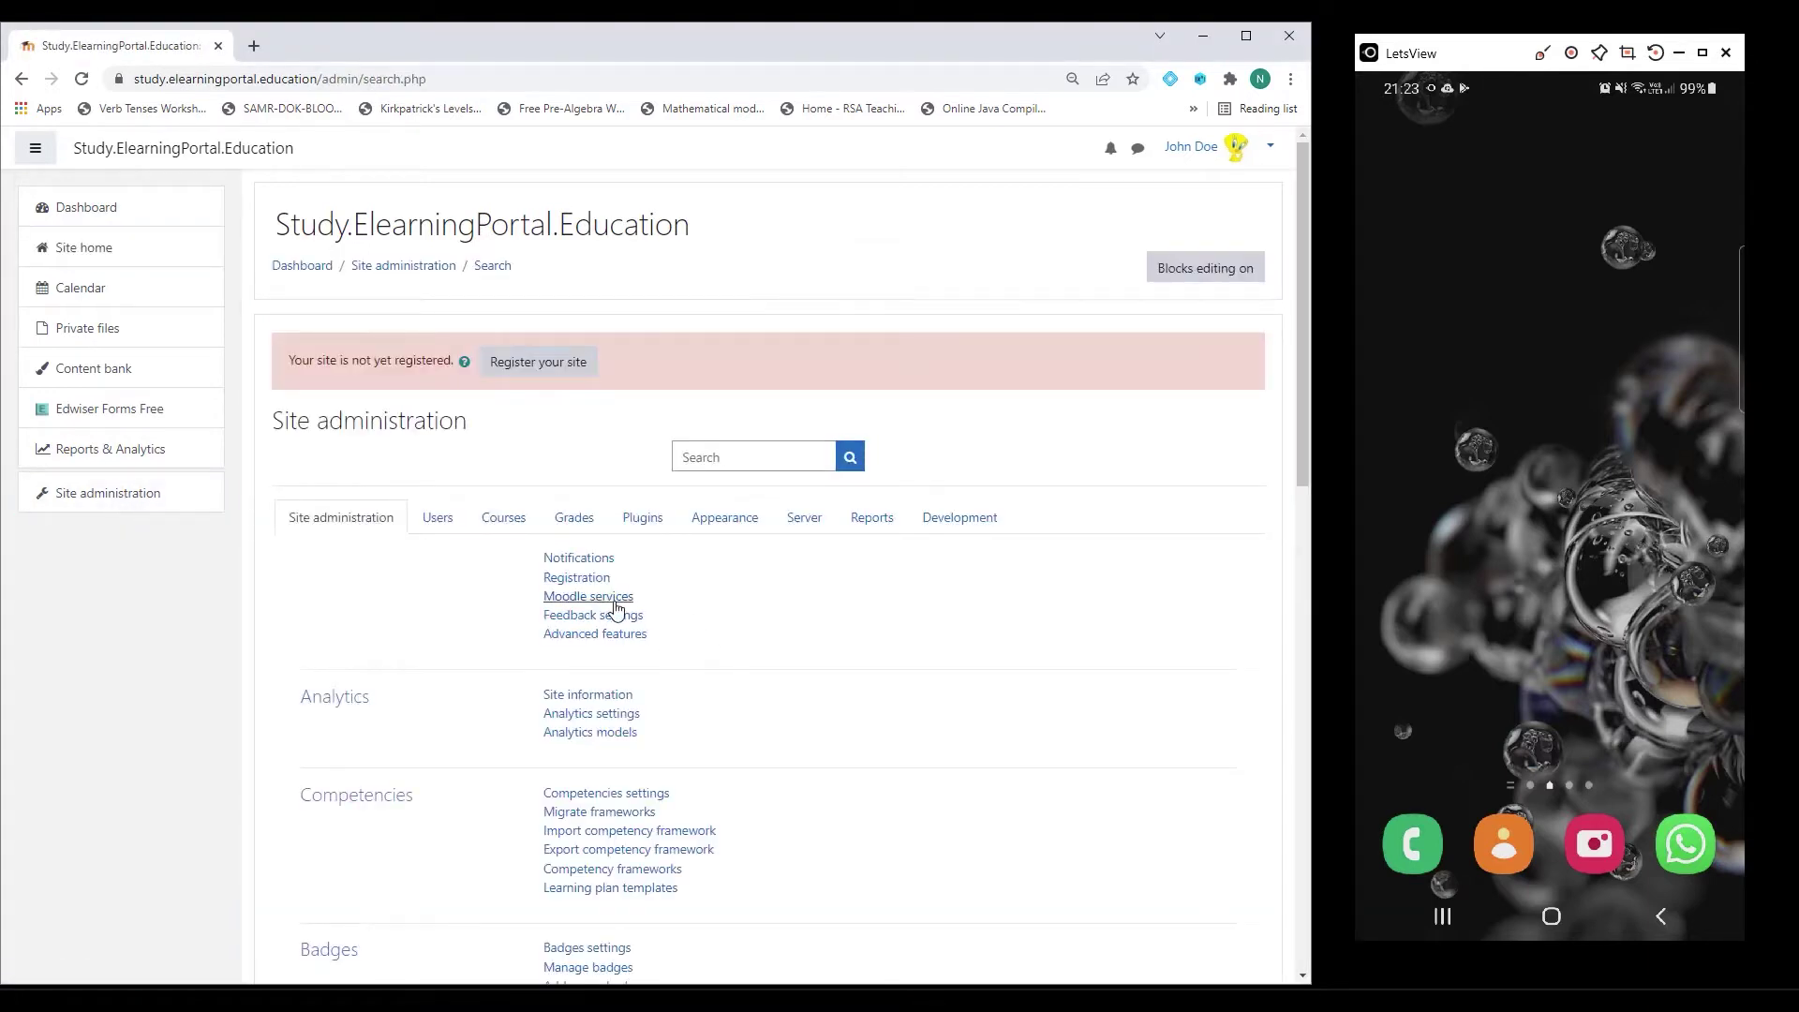
{"action": "left_click", "coordinate": [585, 636]}
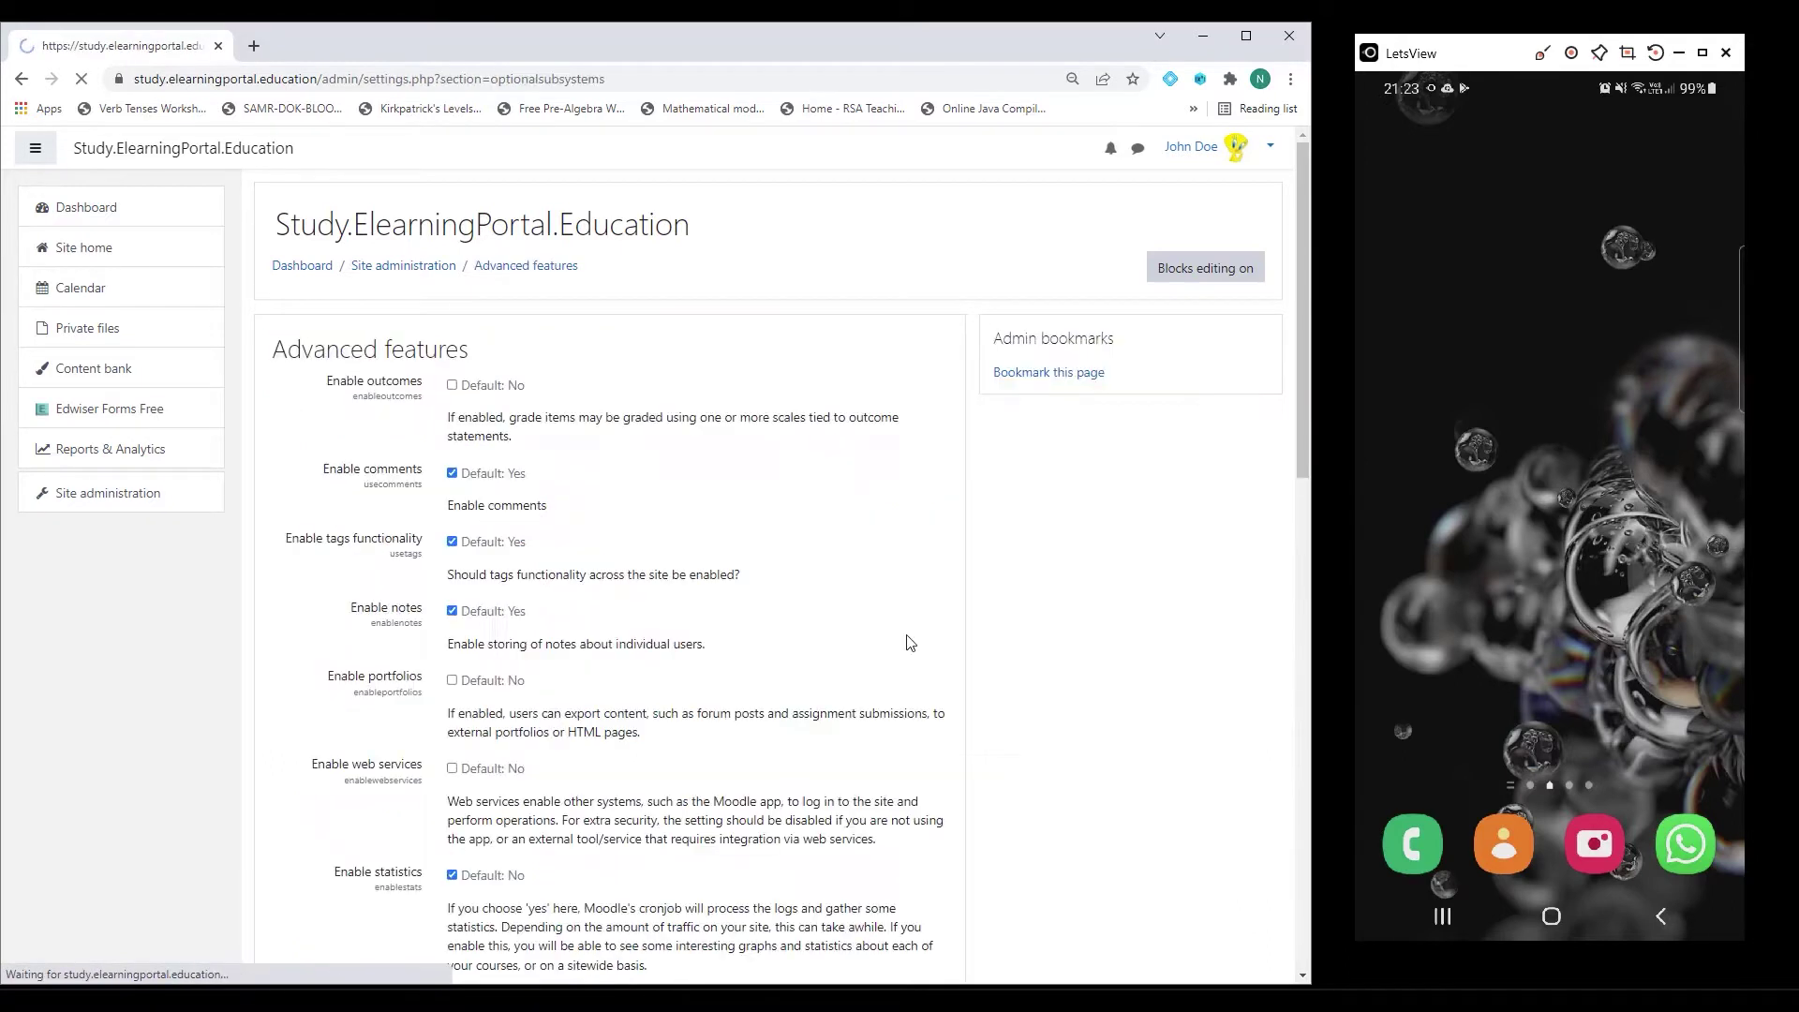
{"action": "scroll", "coordinate": [787, 590], "scroll_direction": "down", "scroll_amount": 4}
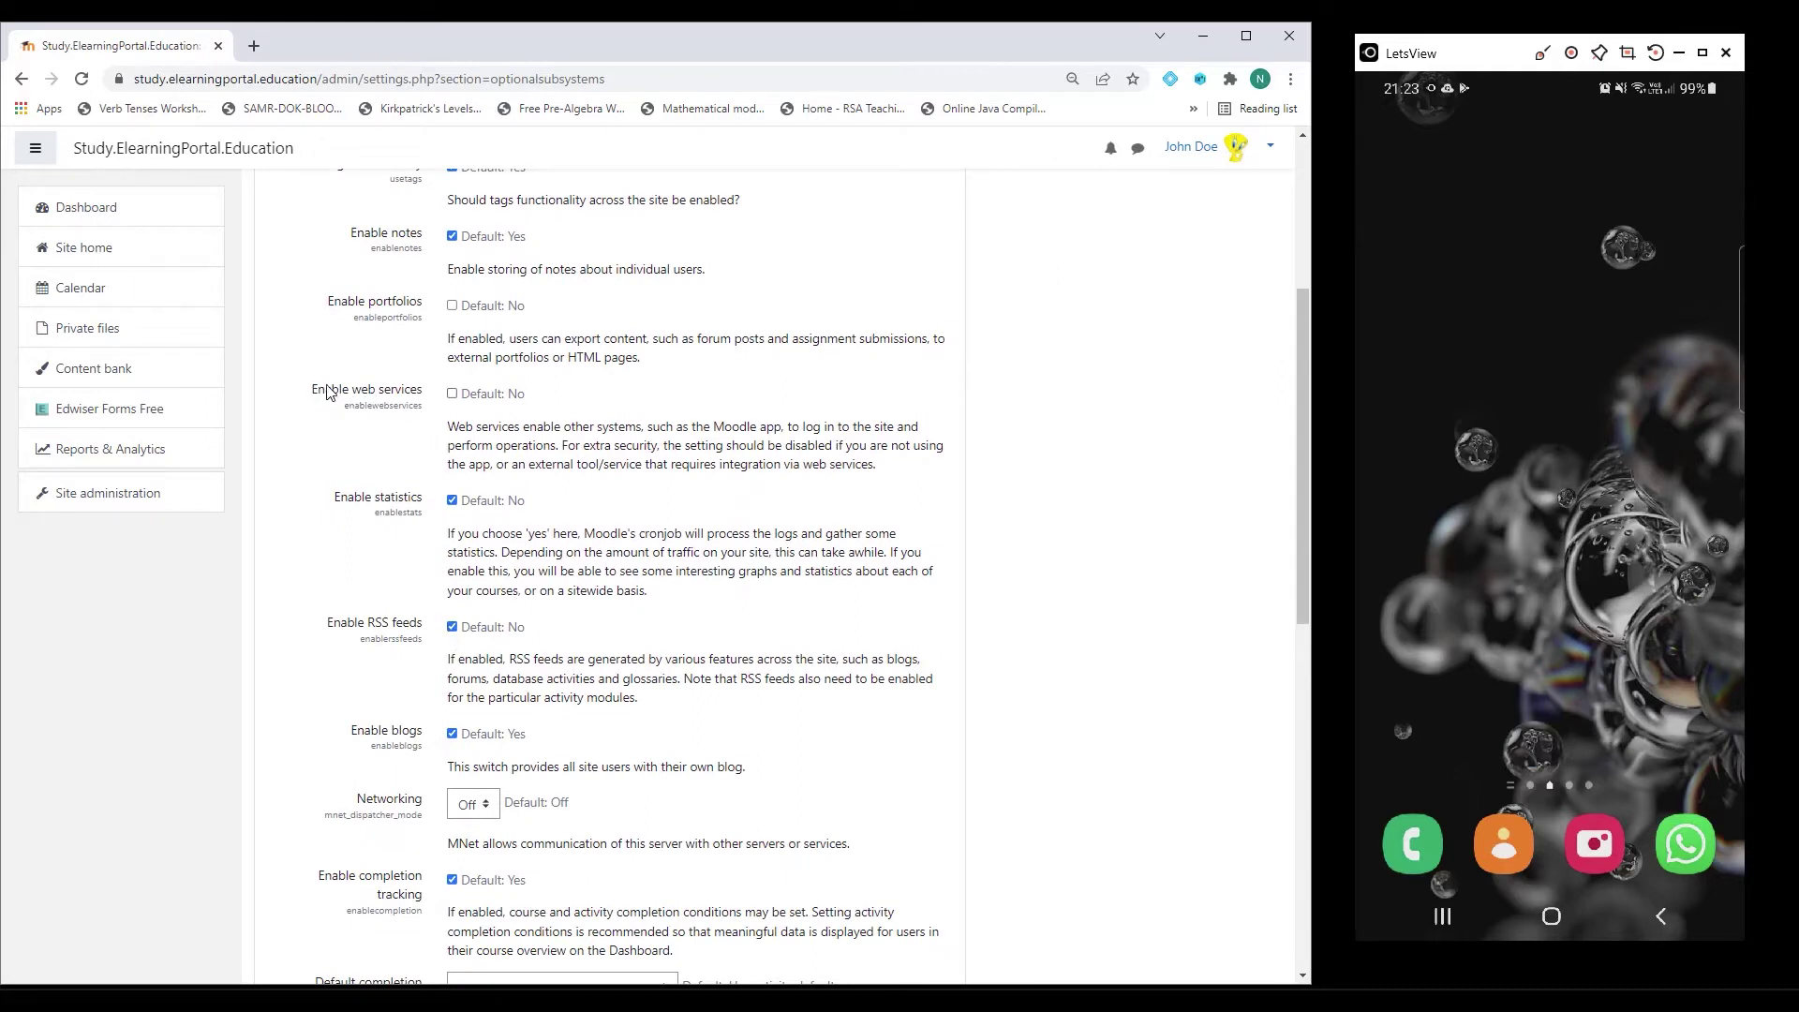
{"action": "left_click", "coordinate": [452, 393]}
{"action": "scroll", "coordinate": [451, 410], "scroll_direction": "down", "scroll_amount": 10}
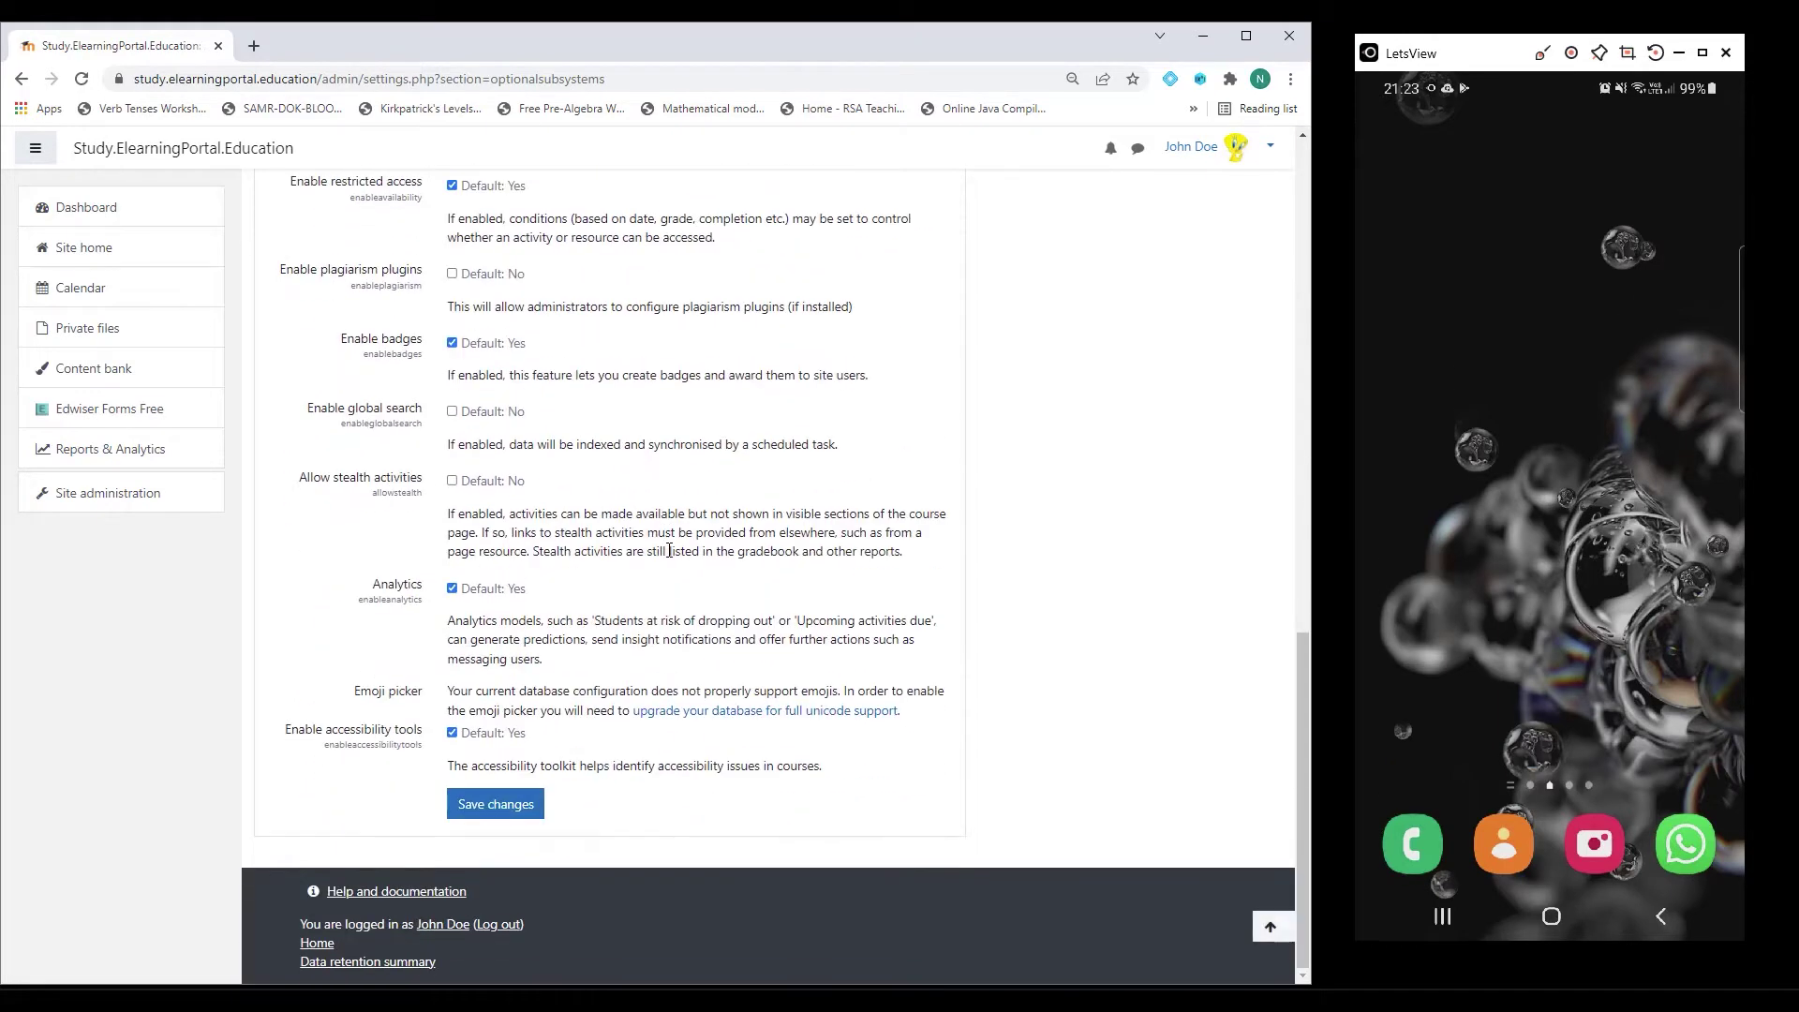
{"action": "left_click", "coordinate": [516, 811]}
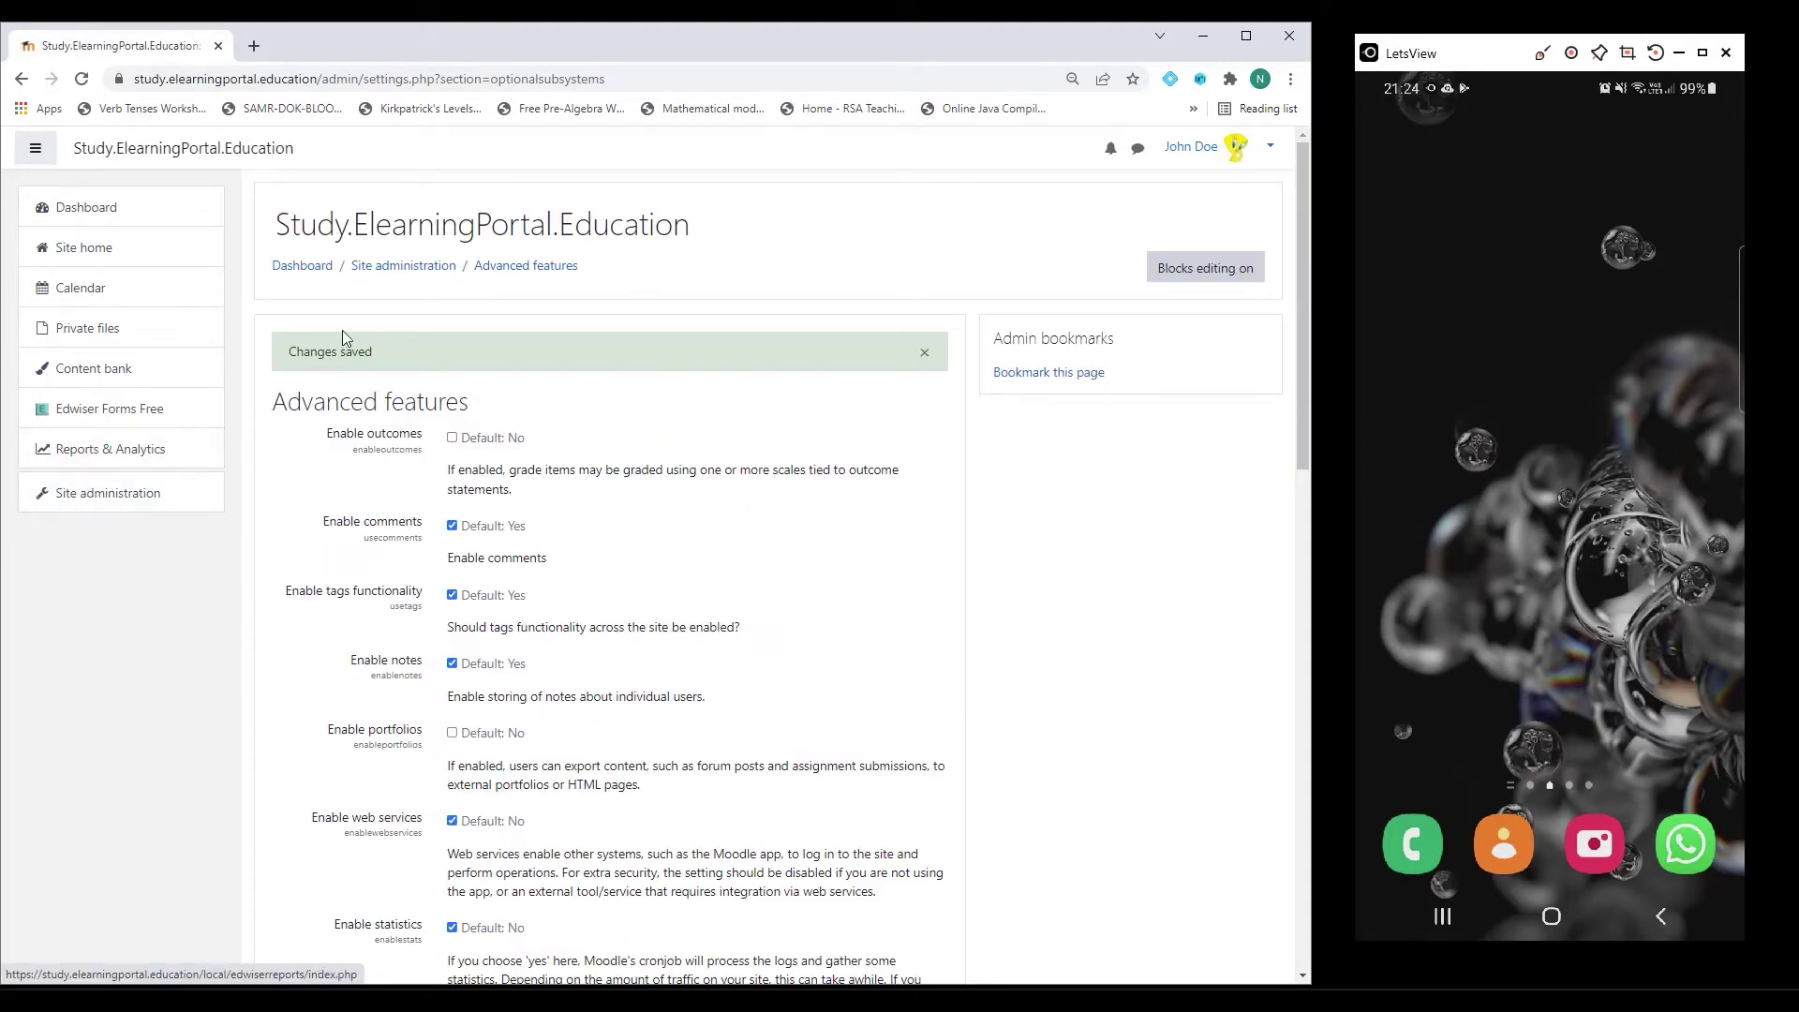
Step: Tick Enable web services for mobile devices under Mobile app > Mobile settings and save
{"action": "left_click", "coordinate": [408, 270]}
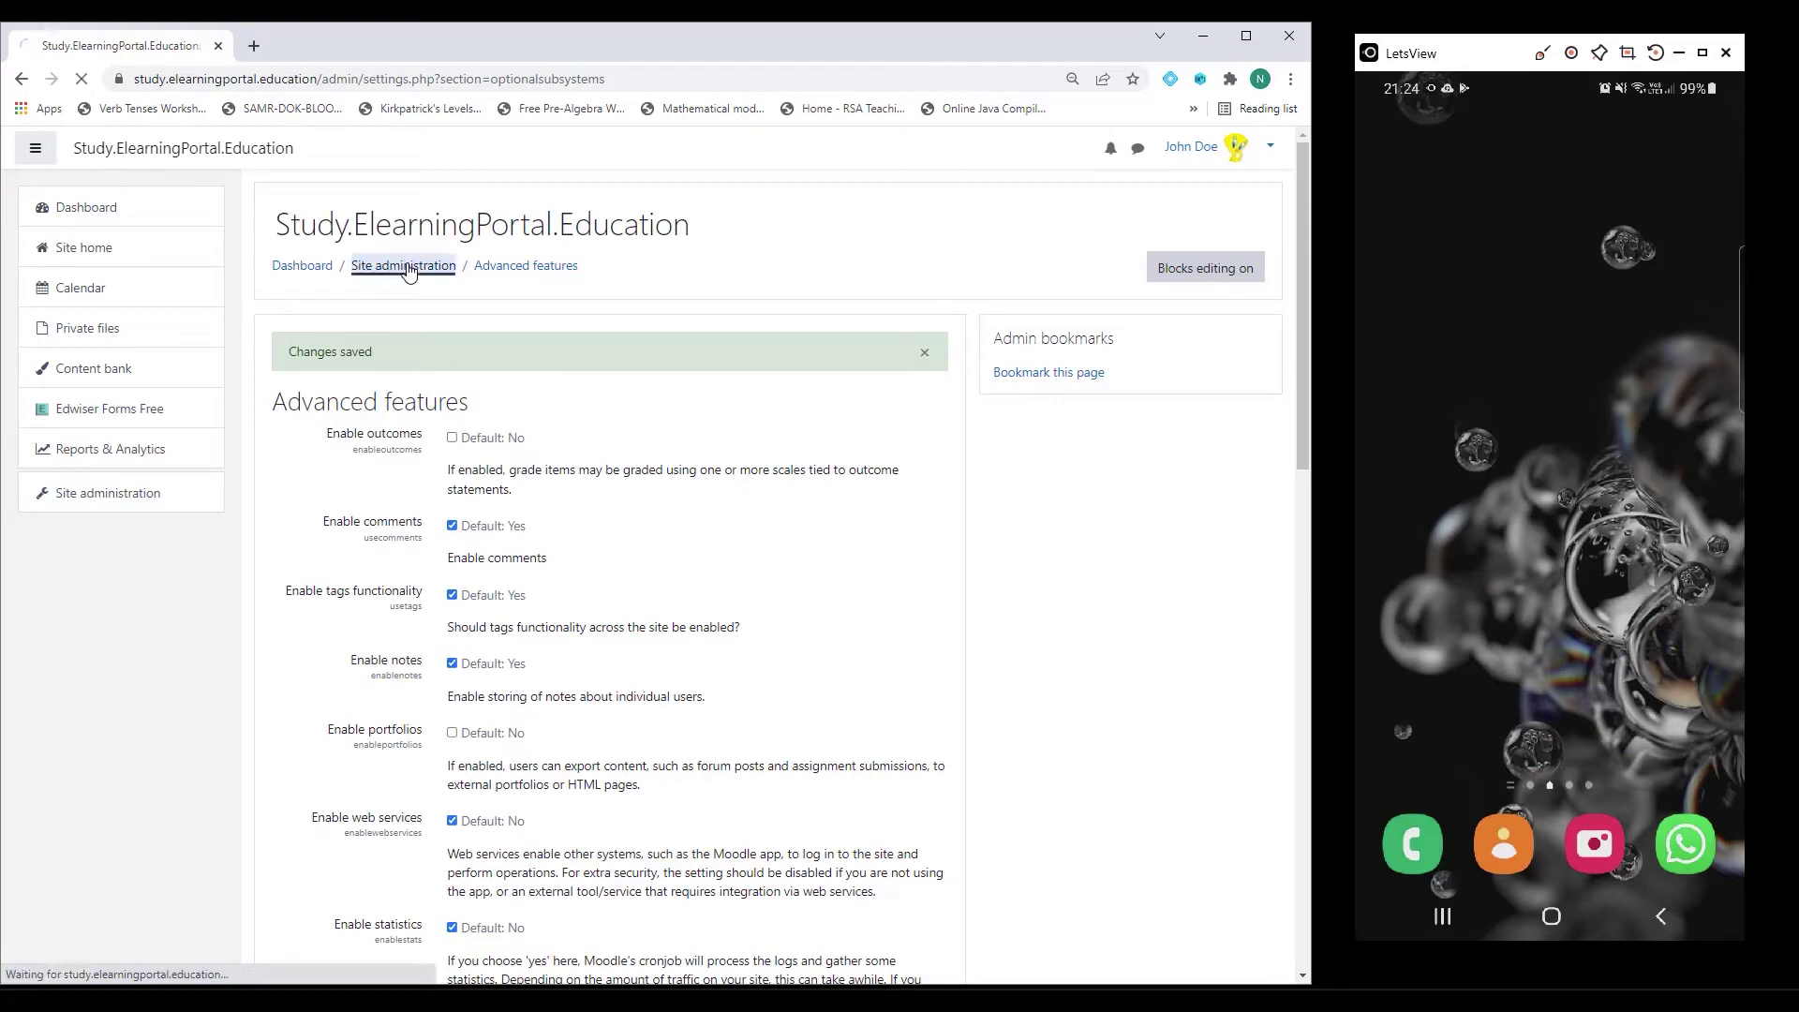
{"action": "scroll", "coordinate": [541, 560], "scroll_direction": "down", "scroll_amount": 7}
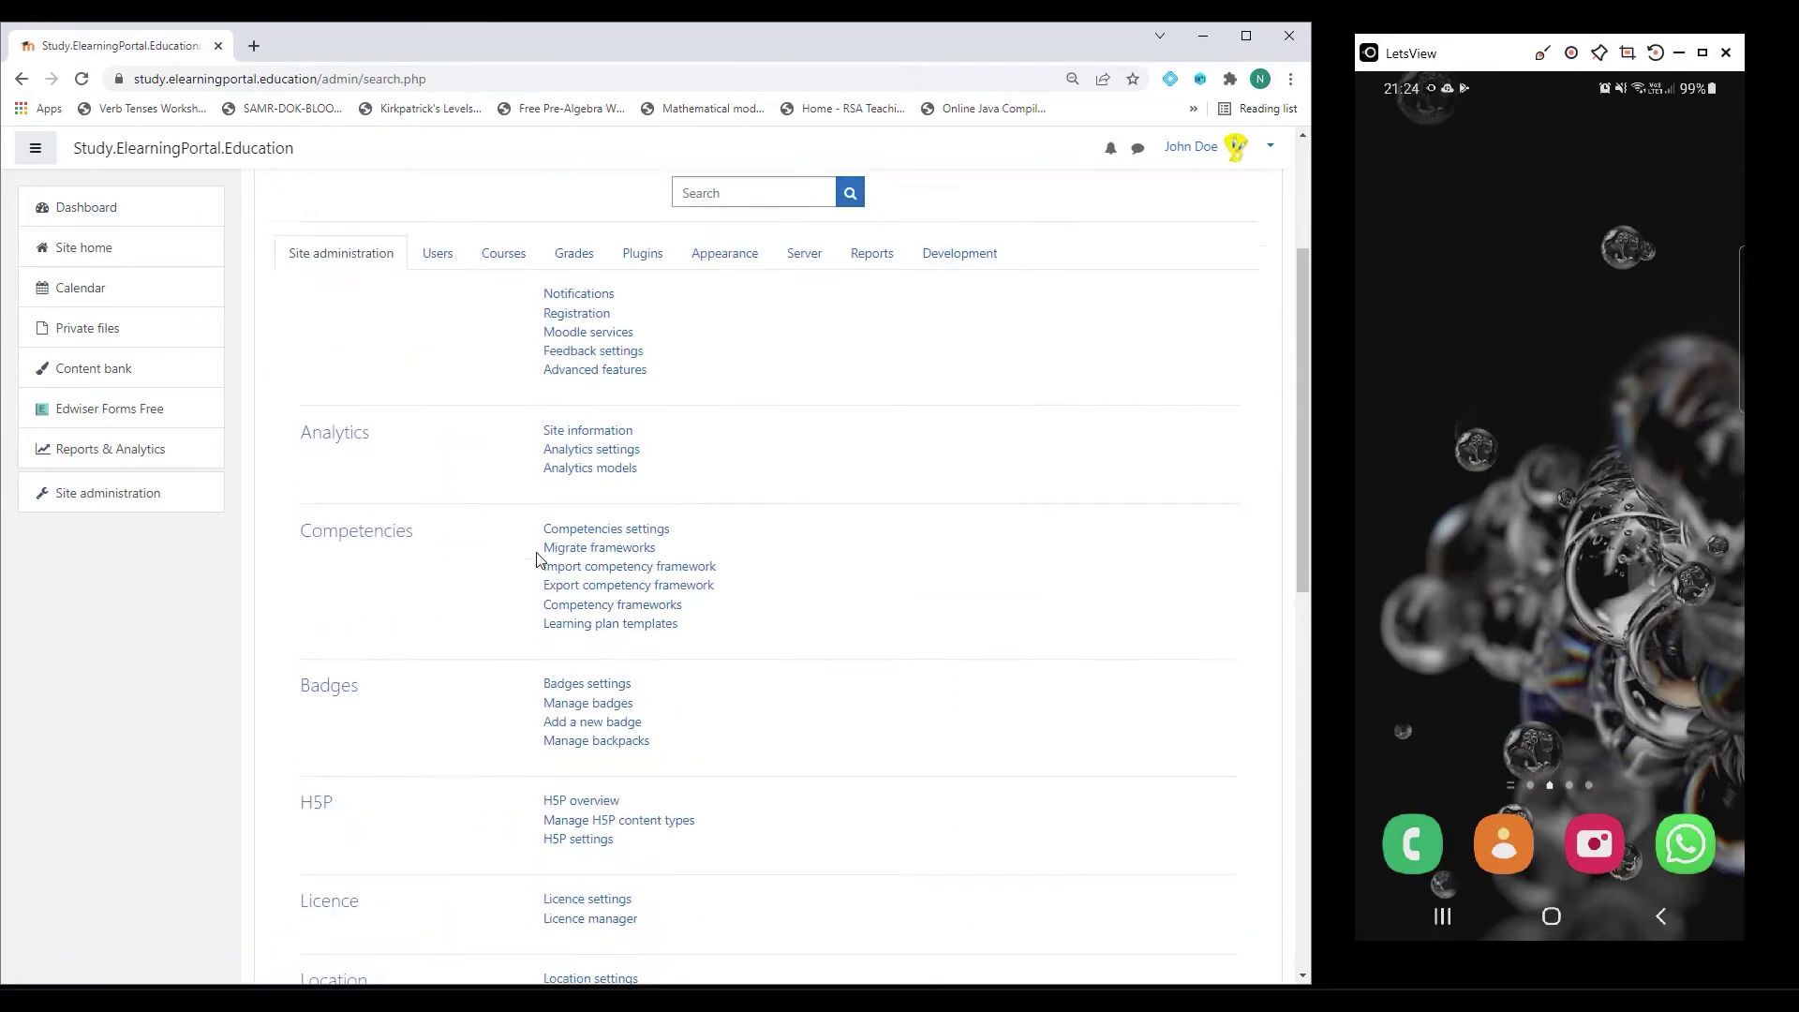
{"action": "scroll", "coordinate": [541, 560], "scroll_direction": "down", "scroll_amount": 5}
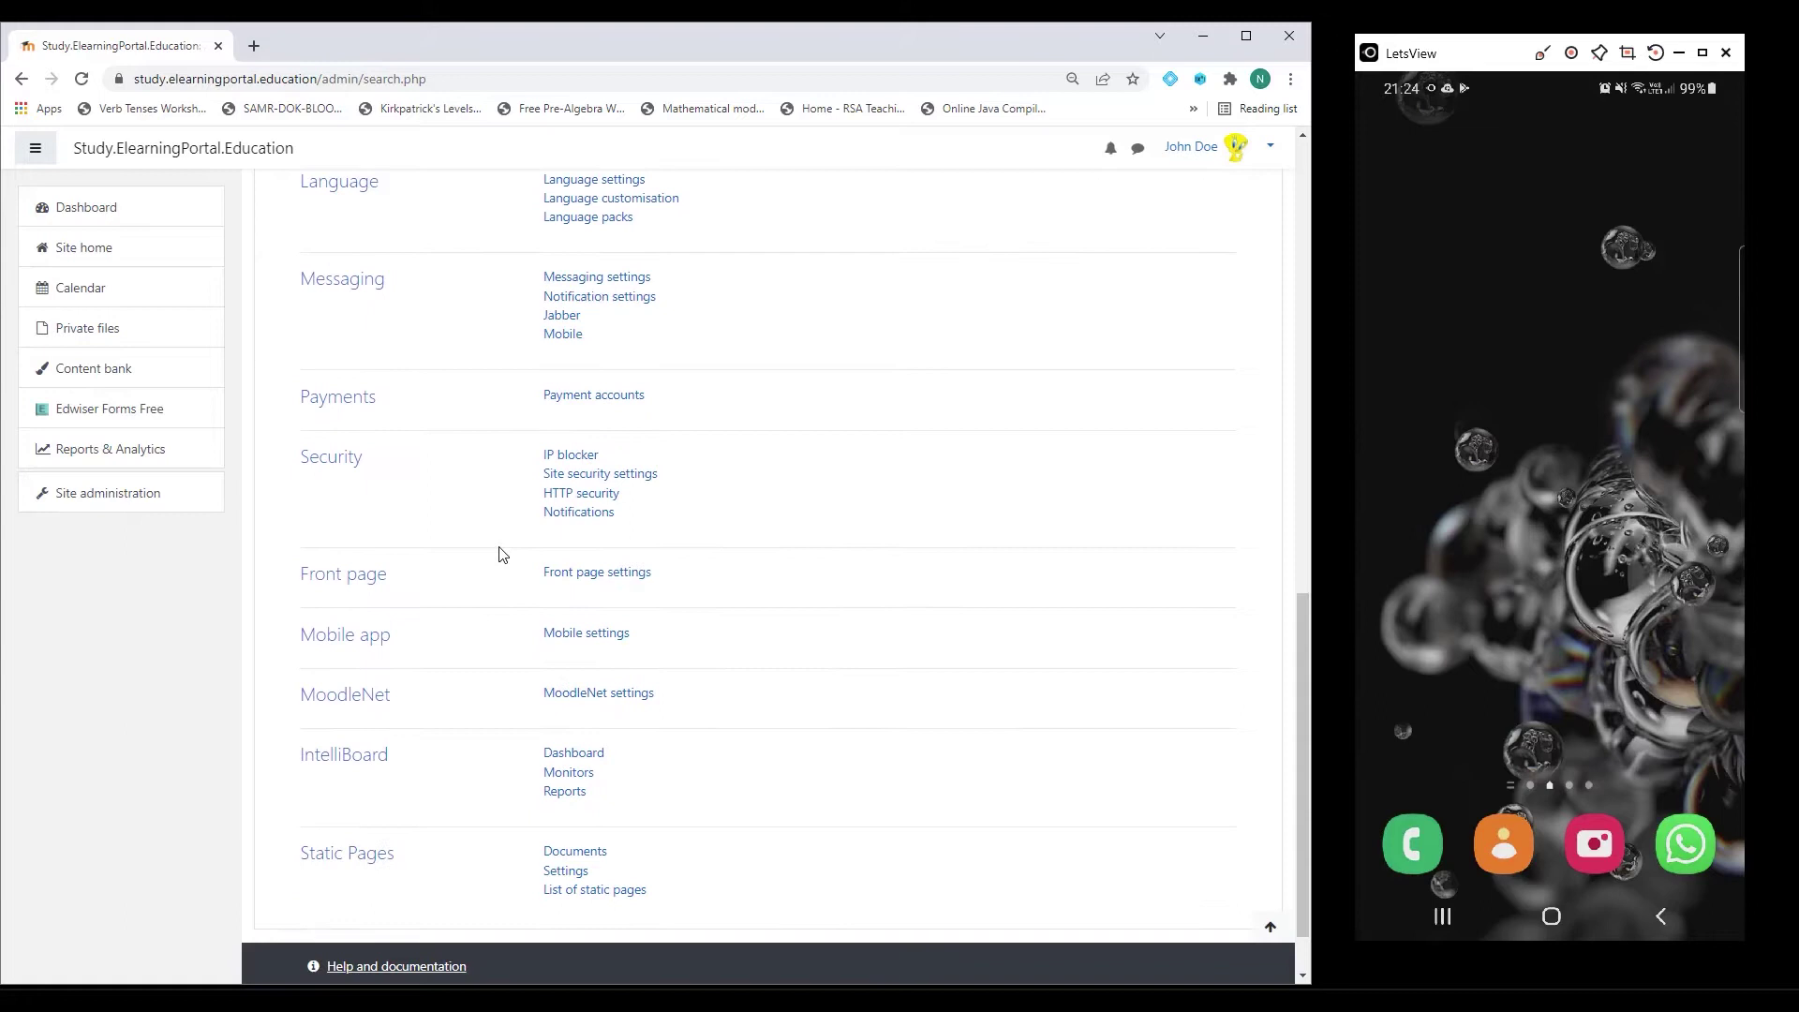
{"action": "left_click", "coordinate": [584, 637]}
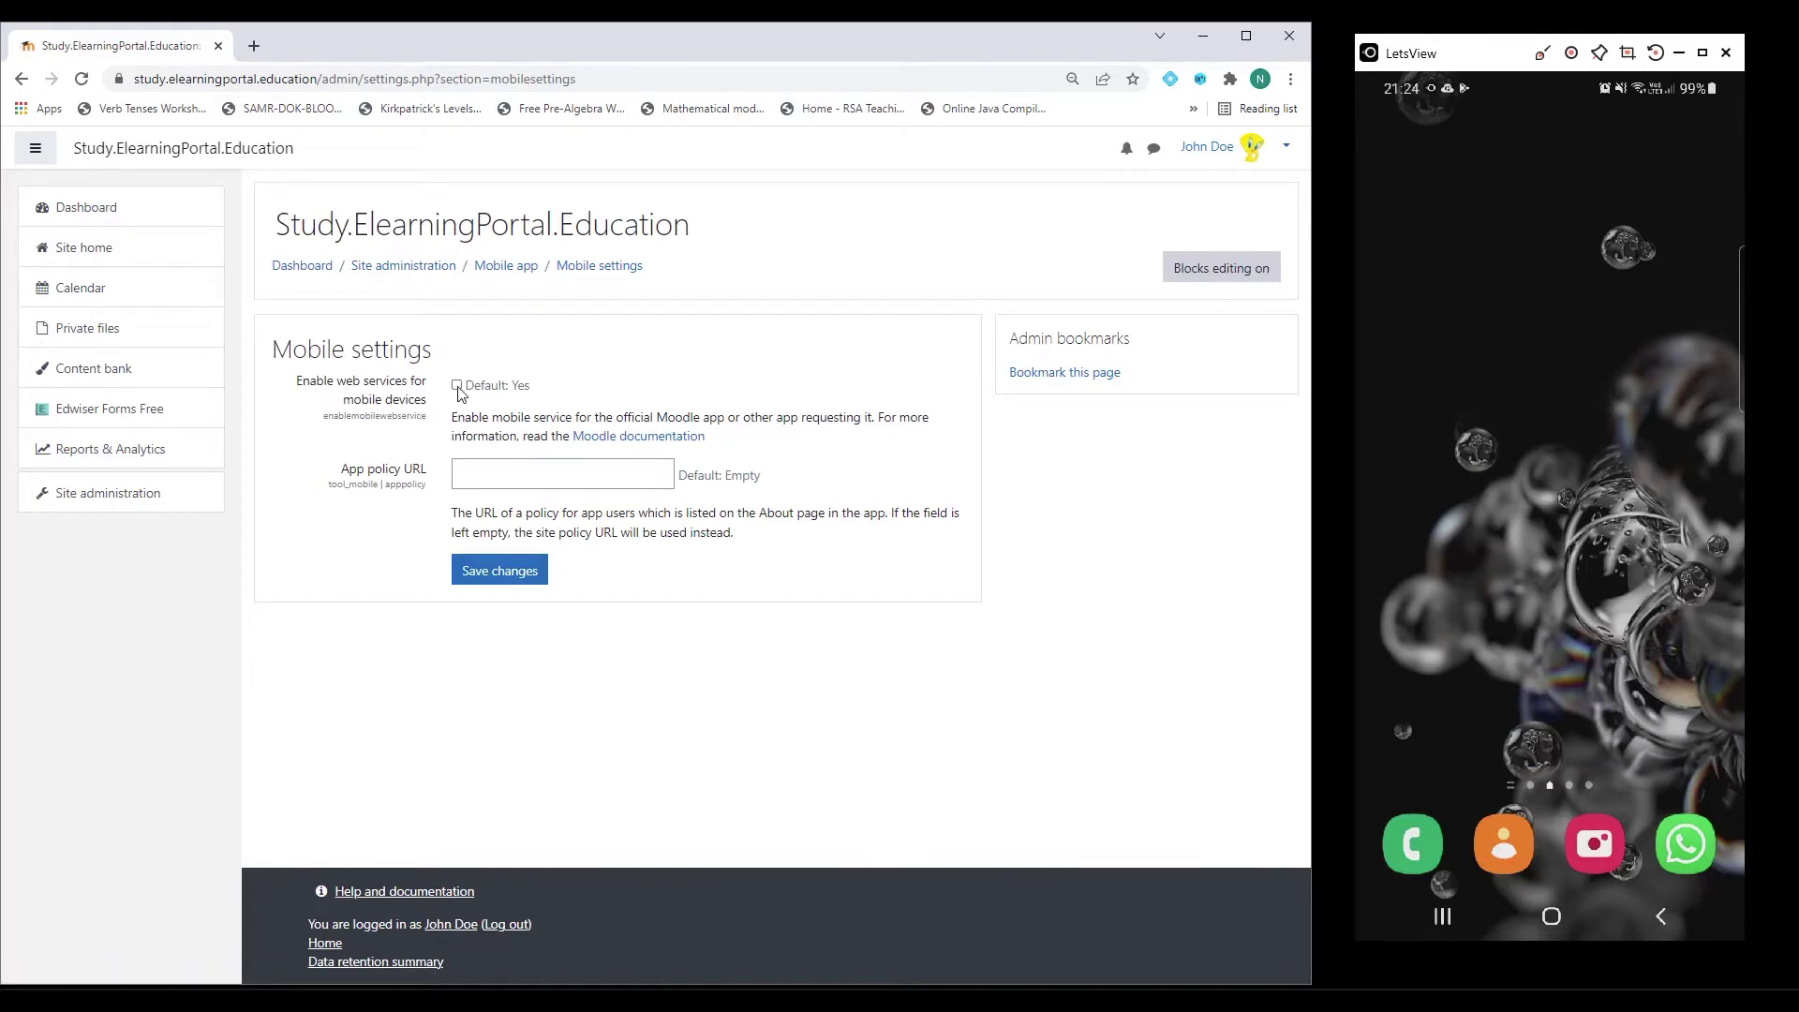
{"action": "left_click", "coordinate": [457, 385]}
{"action": "left_click", "coordinate": [508, 579]}
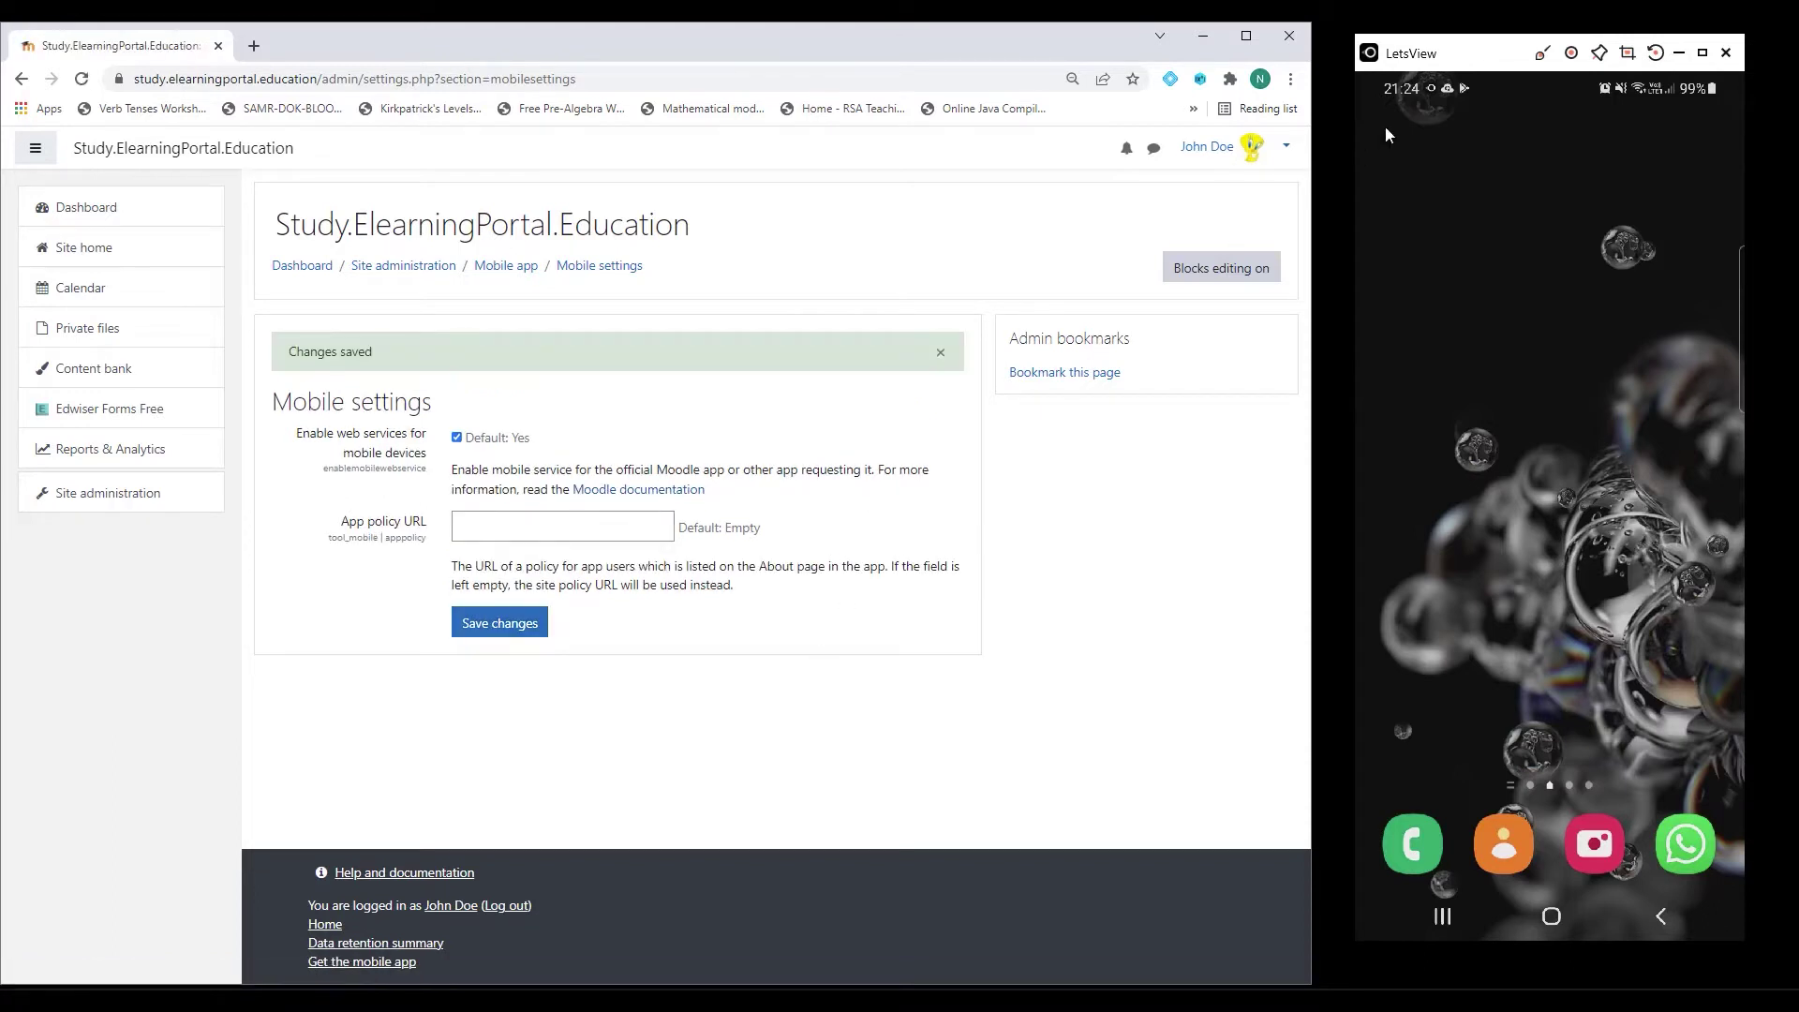
Step: Open Google Play from the phone's app drawer and search for 'moodle'
{"action": "left_click_drag", "start_coordinate": [1486, 62], "coordinate": [1473, 62]}
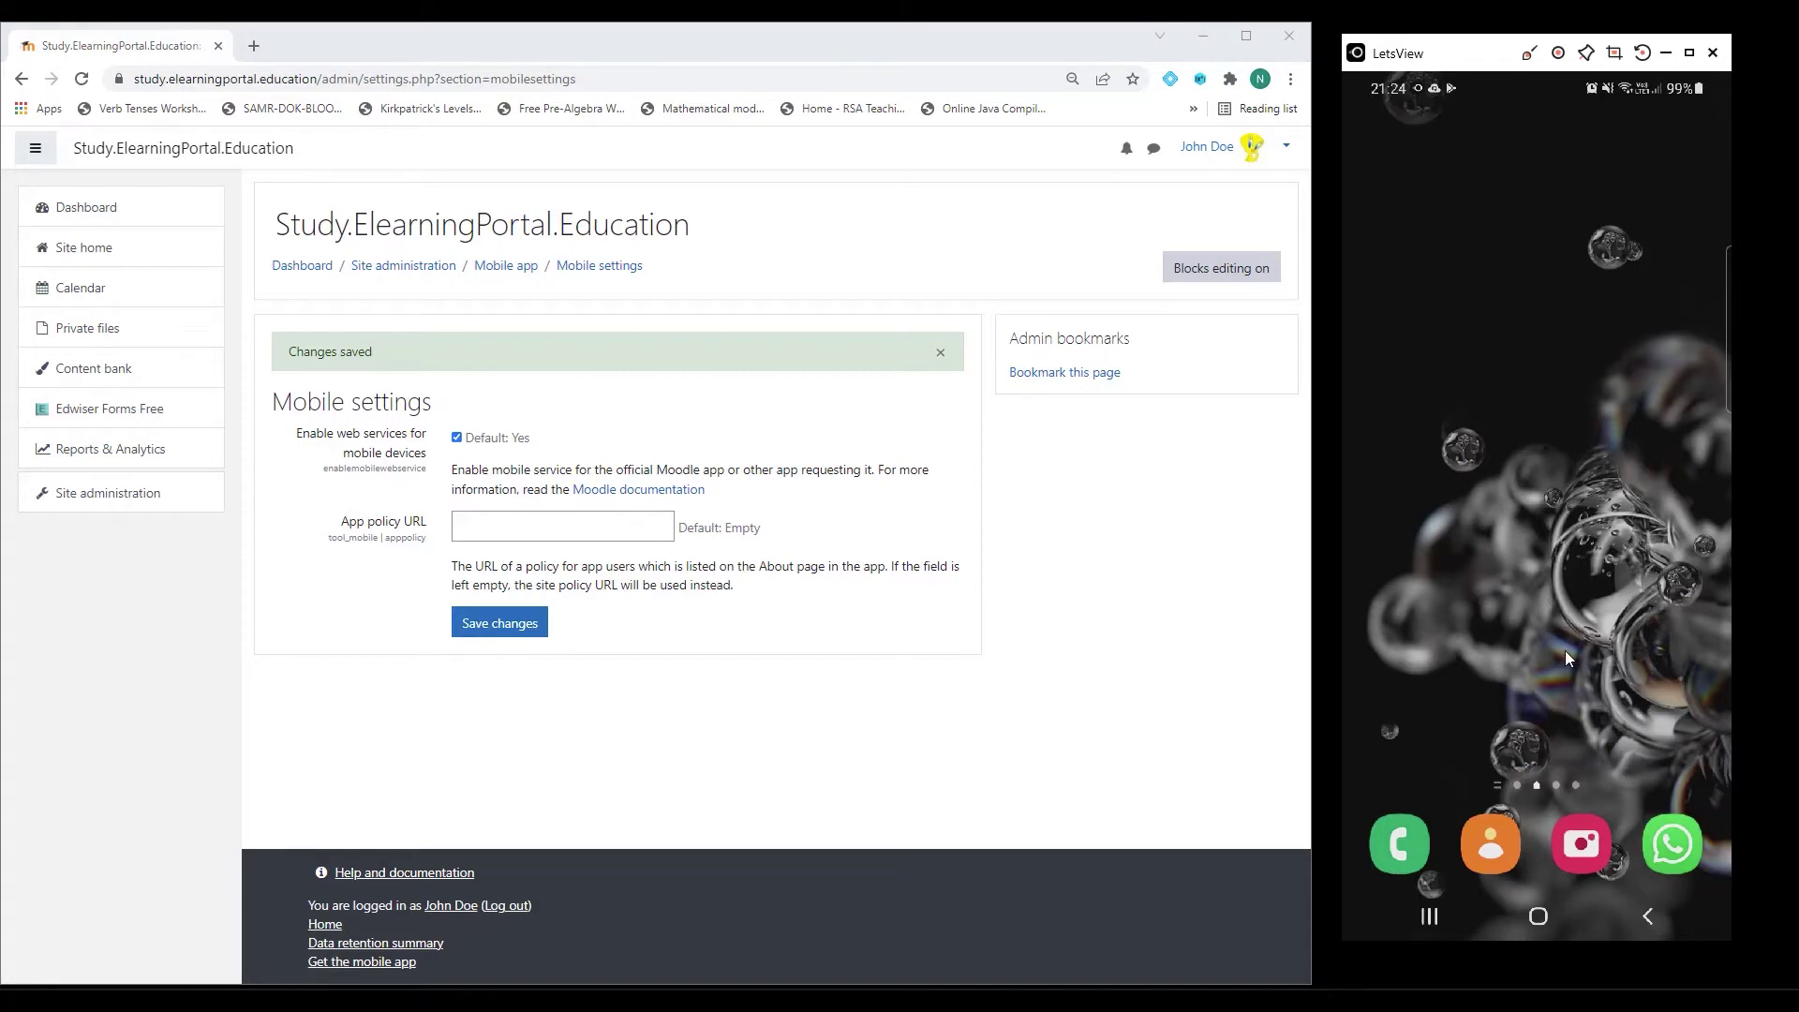
{"action": "left_click_drag", "start_coordinate": [1564, 650], "coordinate": [1555, 532]}
{"action": "left_click_drag", "start_coordinate": [1591, 333], "coordinate": [1480, 337]}
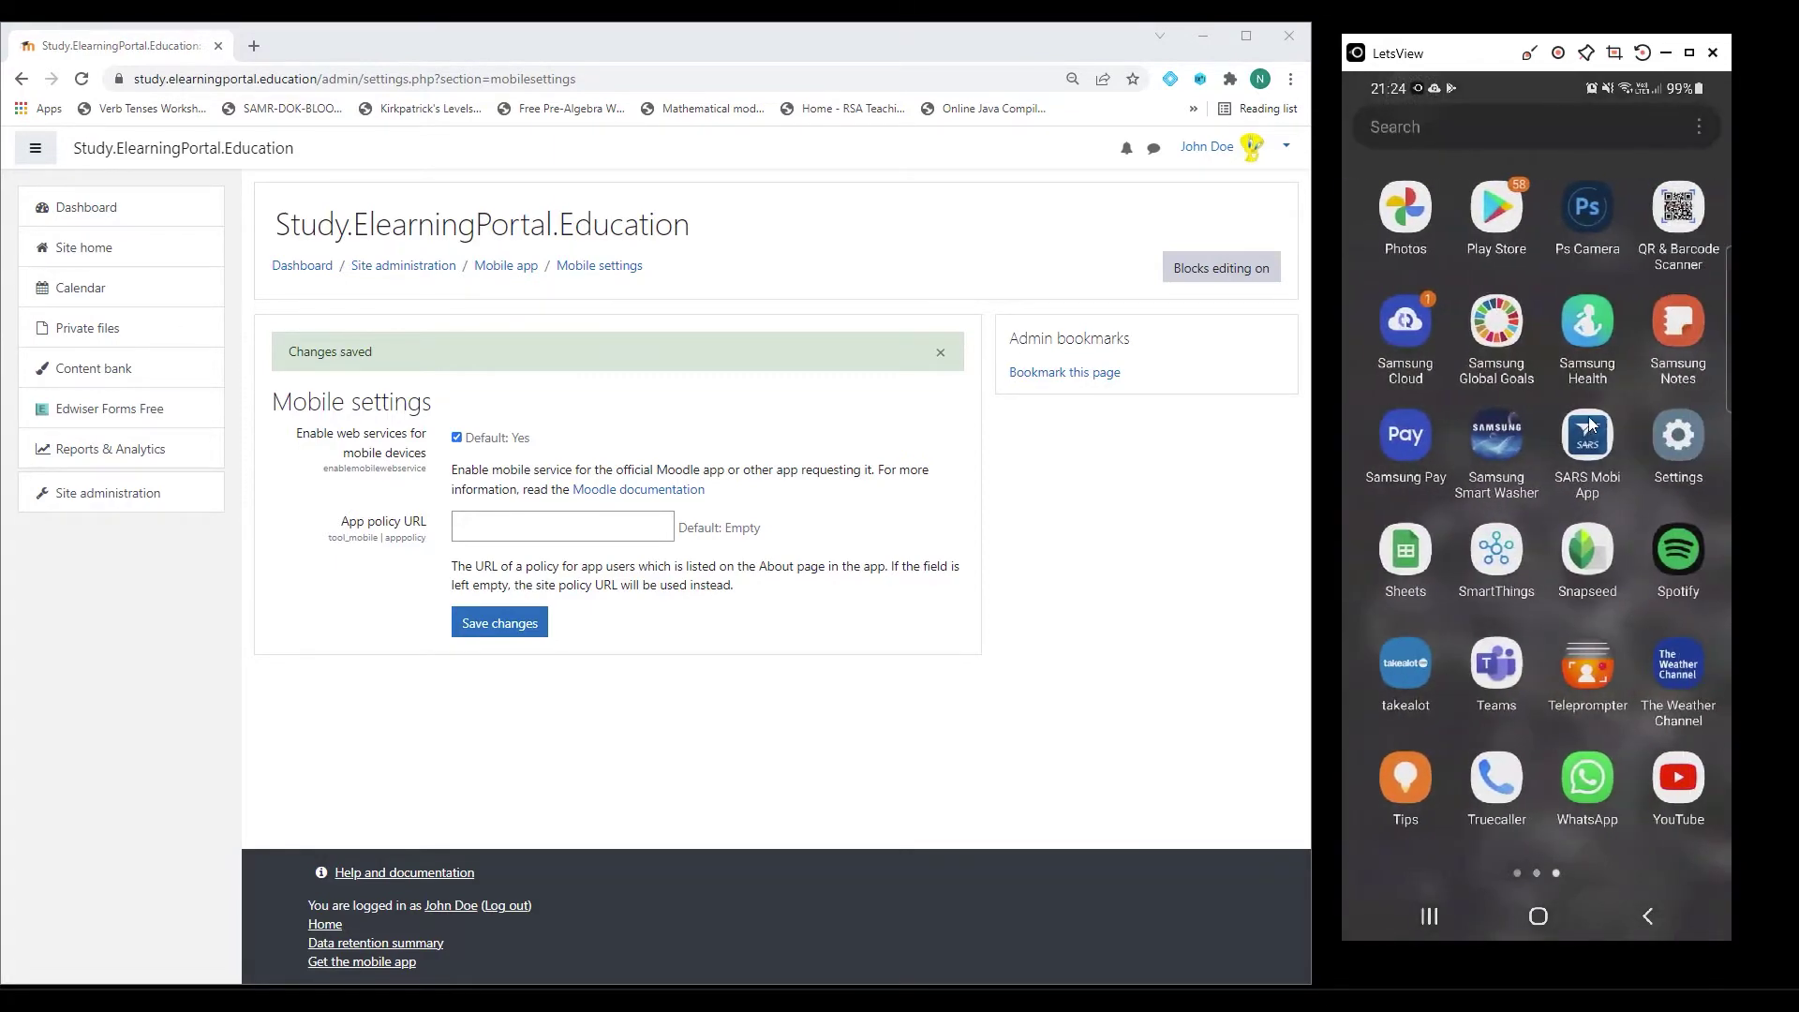
{"action": "left_click", "coordinate": [1491, 214]}
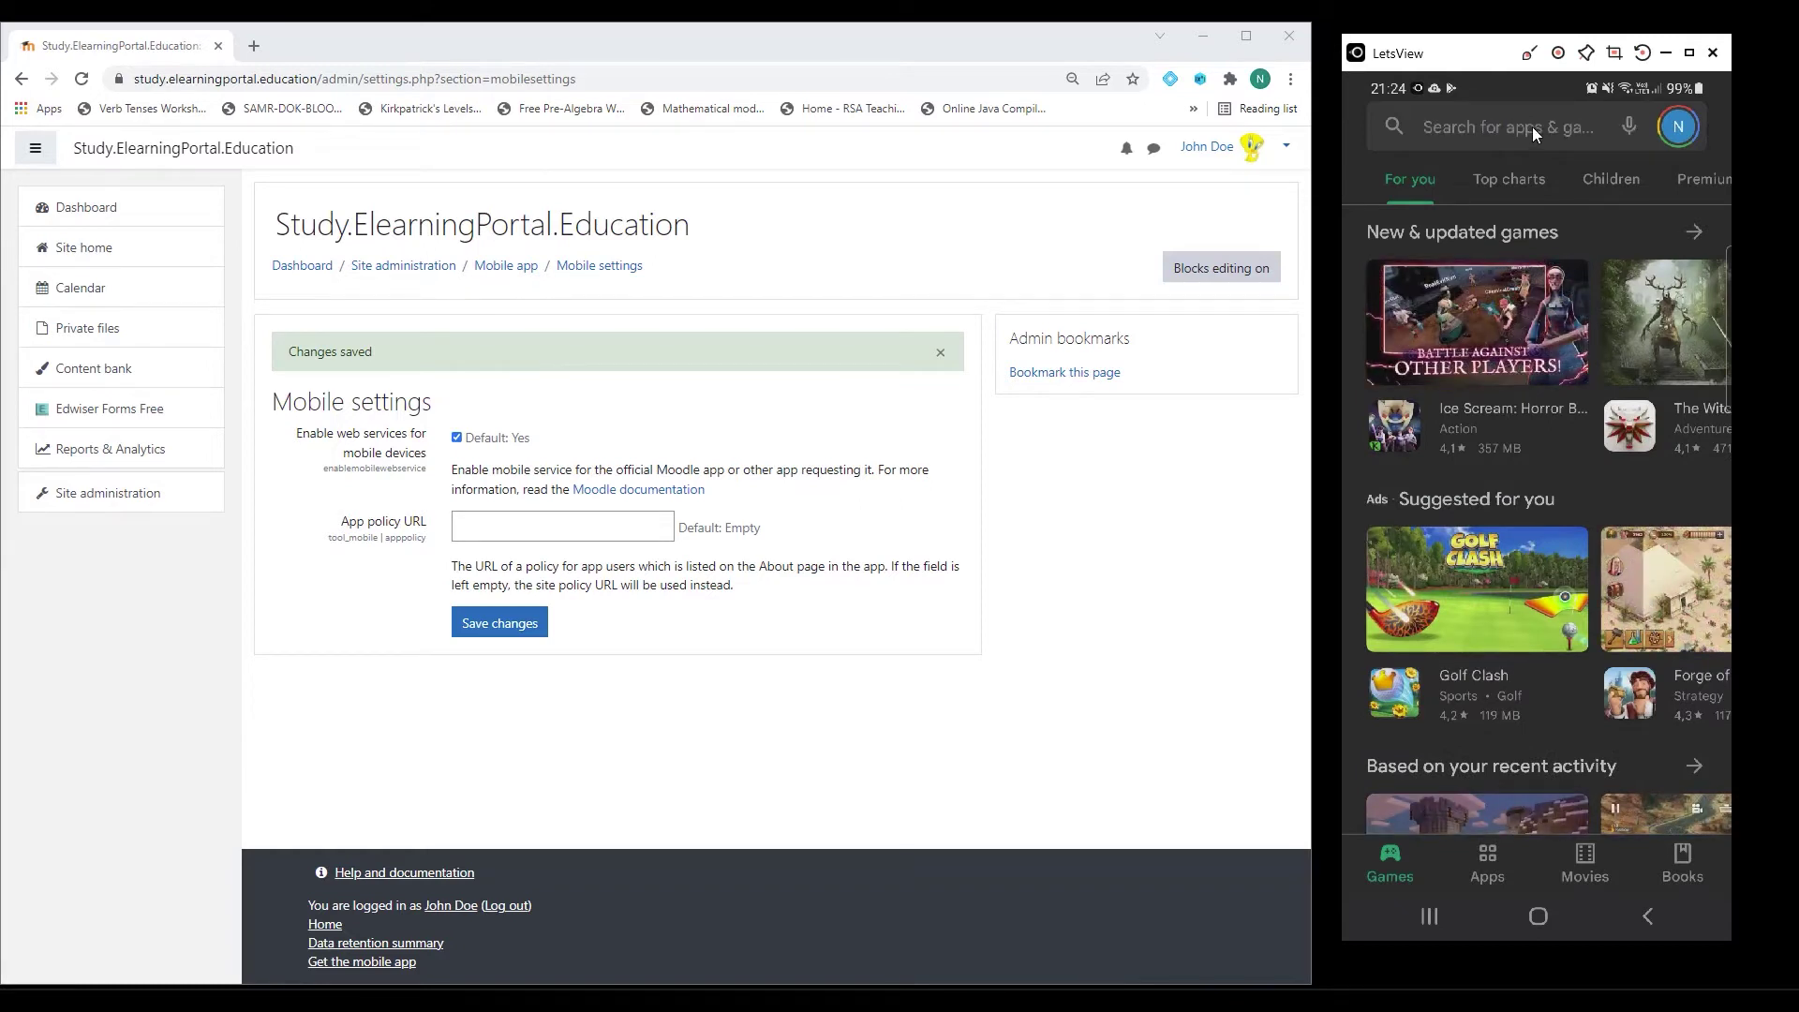
{"action": "left_click", "coordinate": [1531, 127]}
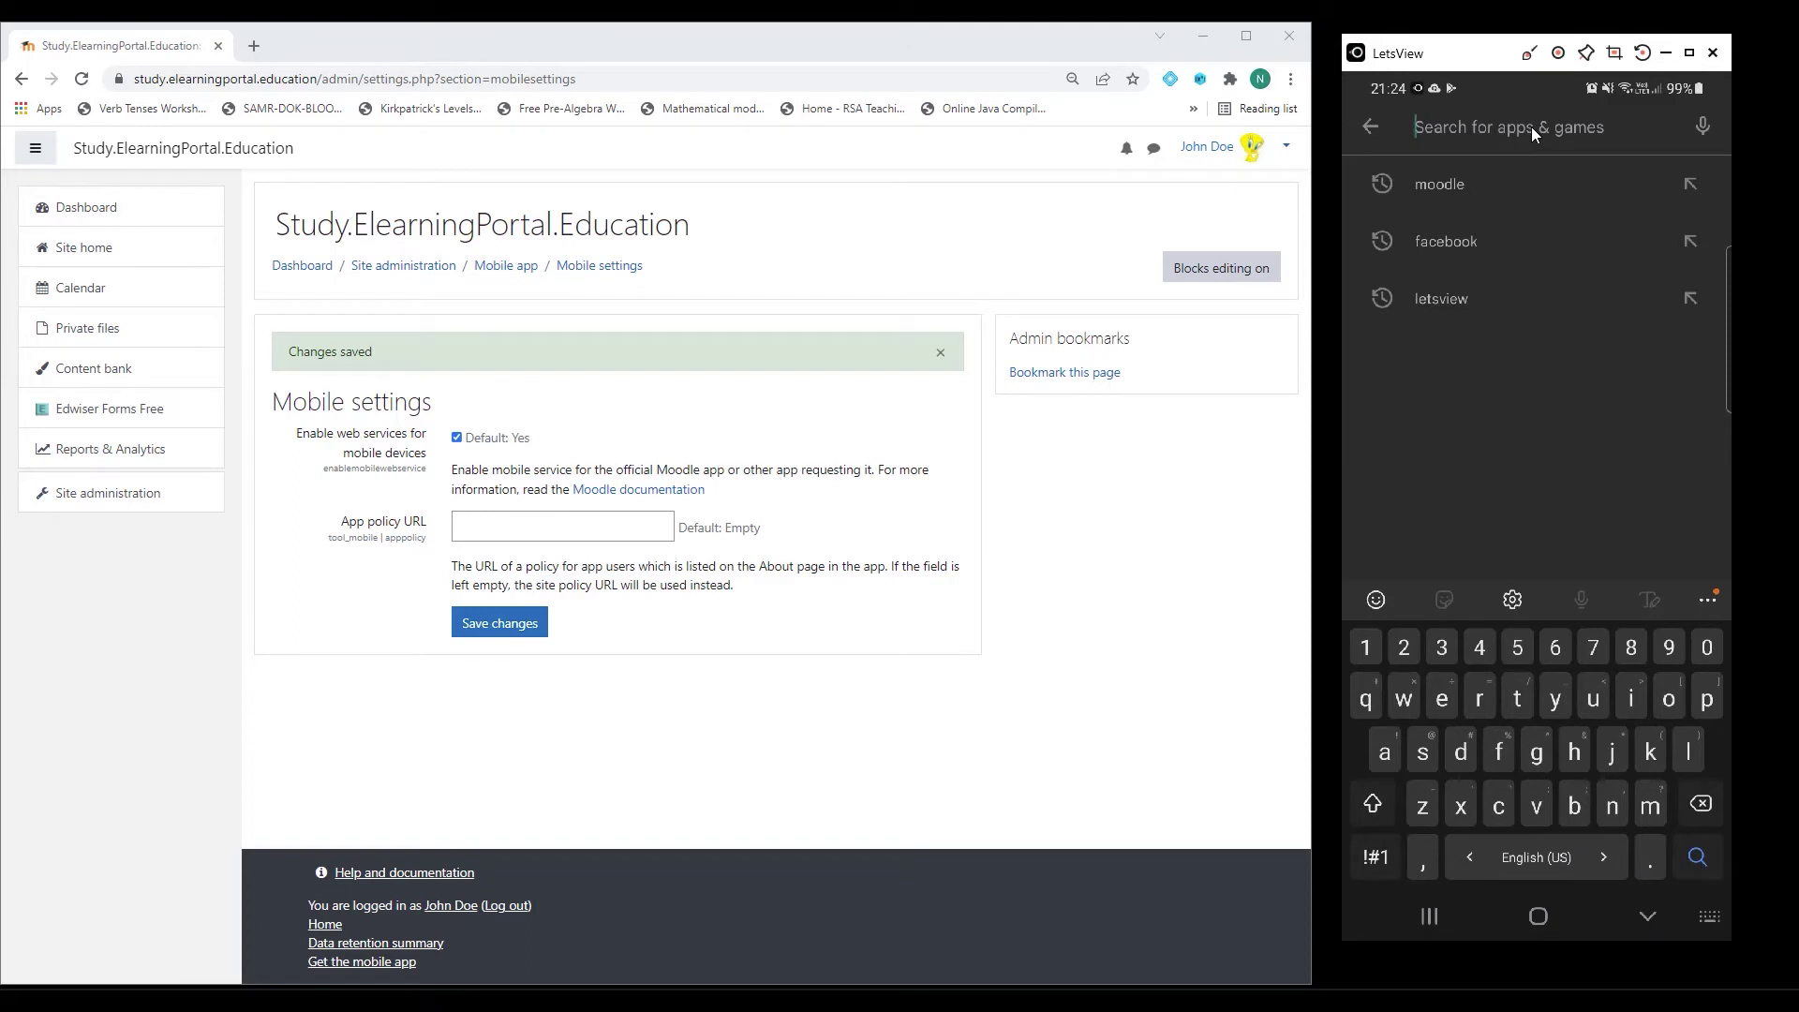
{"action": "type", "text": "moo"}
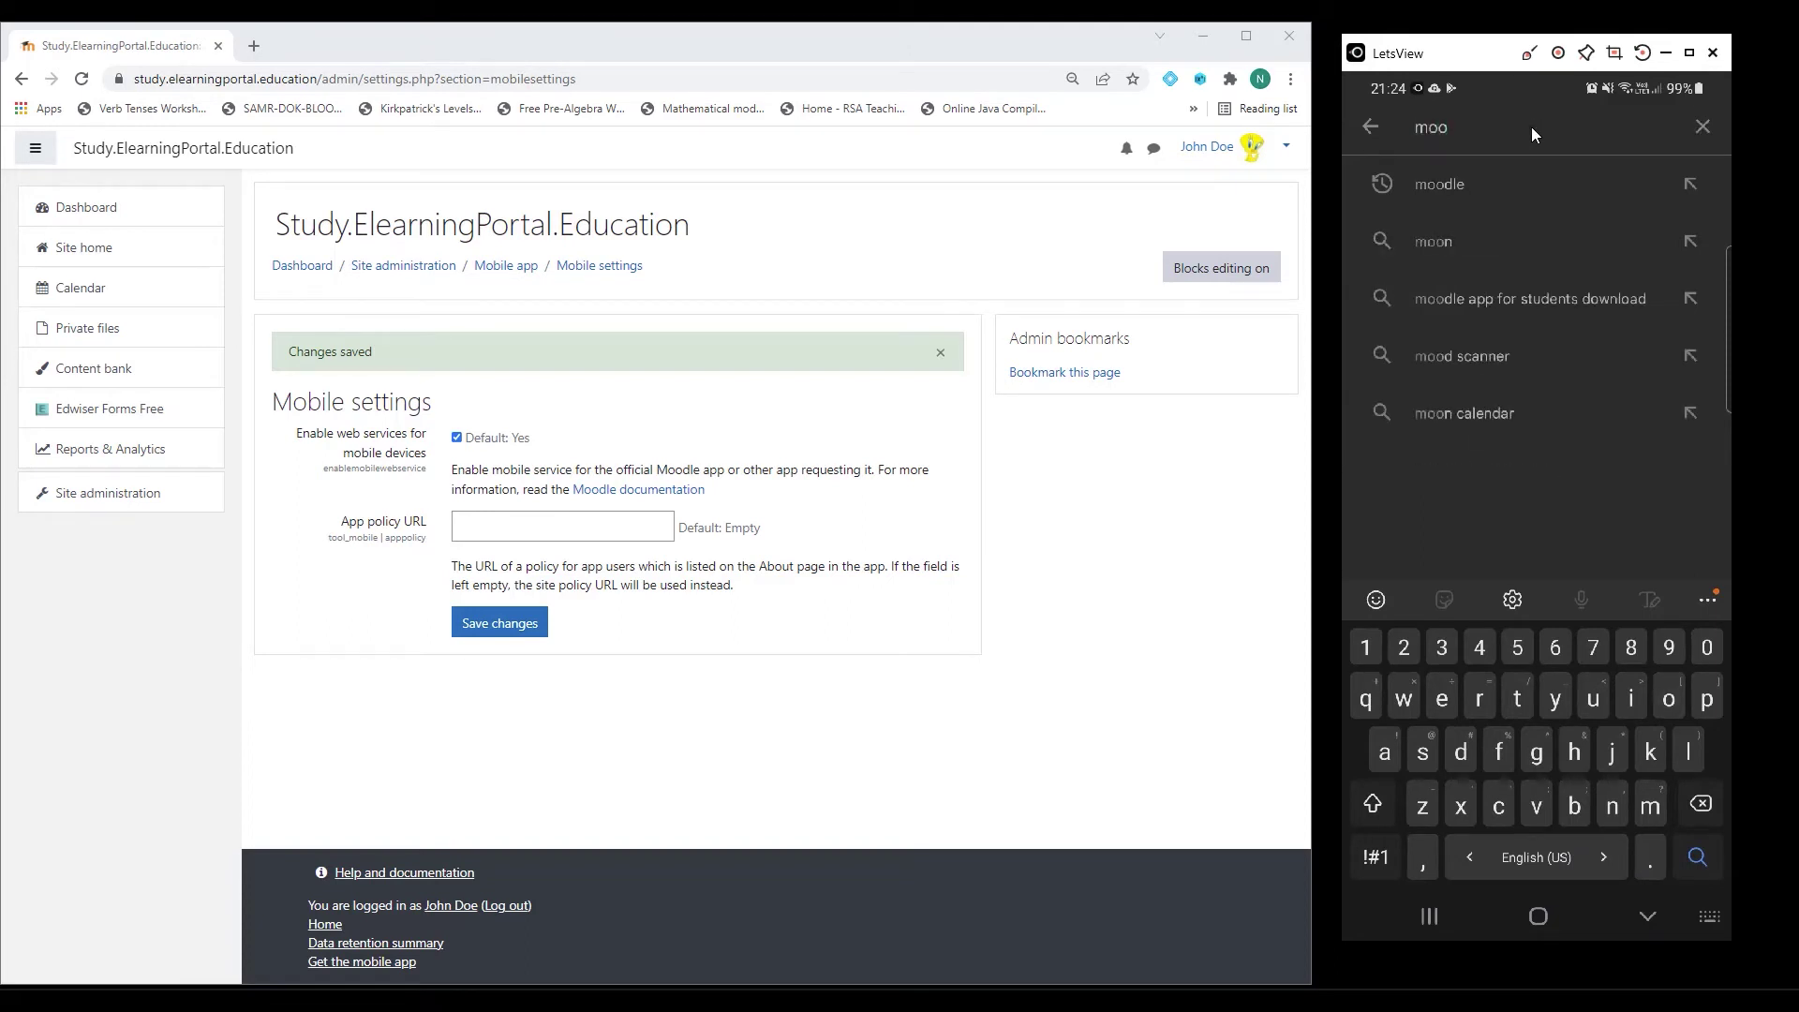
{"action": "type", "text": "dle"}
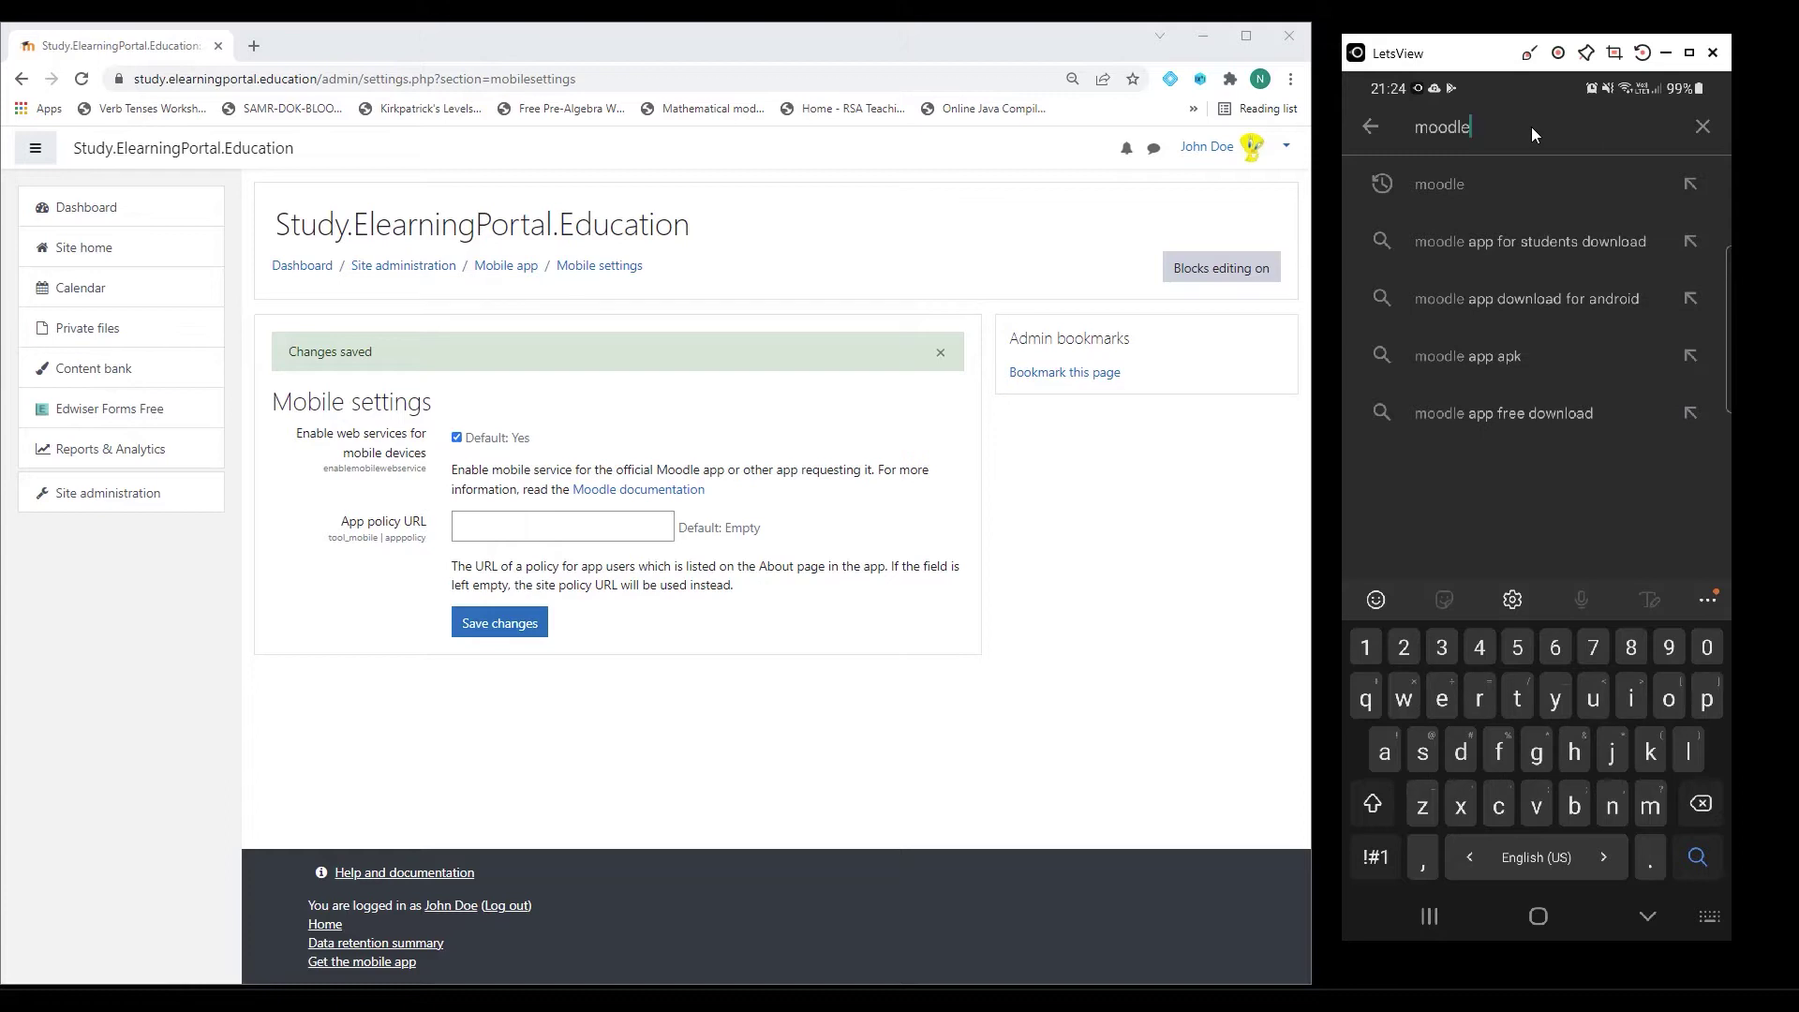
{"action": "key", "text": "Return"}
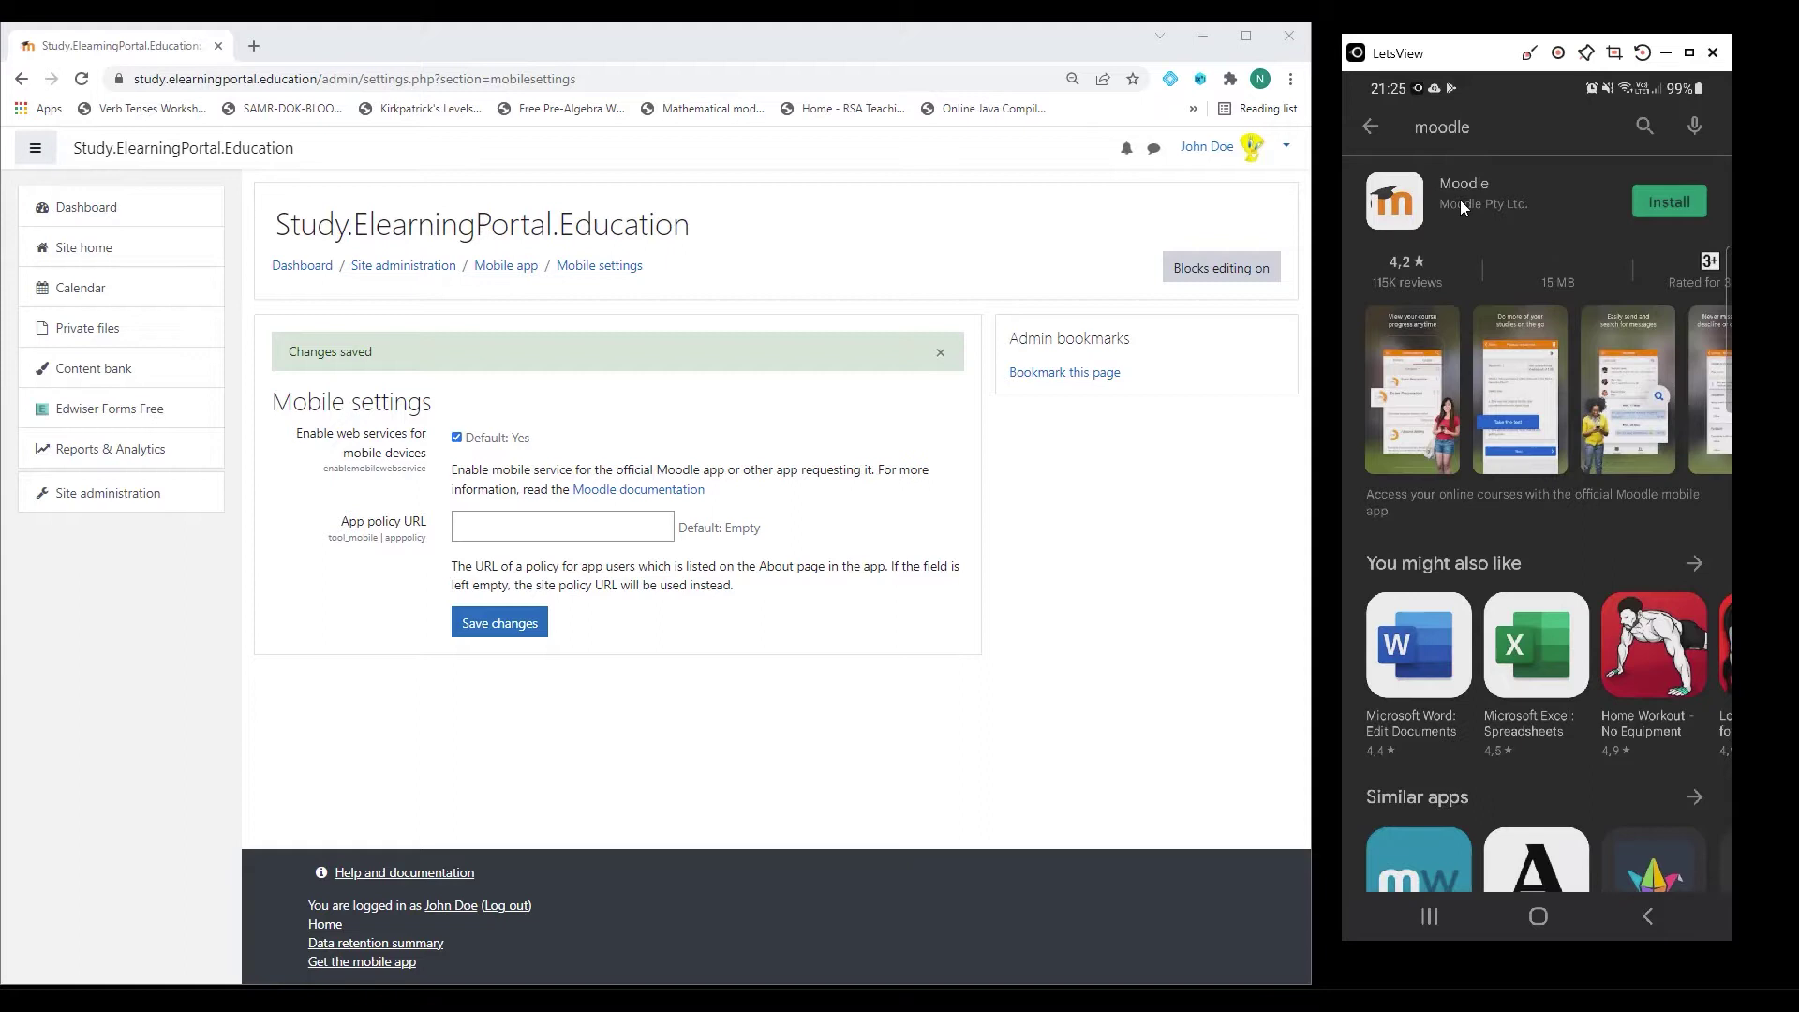
Step: Install the Moodle app from its Play Store listing and launch it
{"action": "left_click", "coordinate": [1660, 202]}
{"action": "left_click", "coordinate": [1670, 203]}
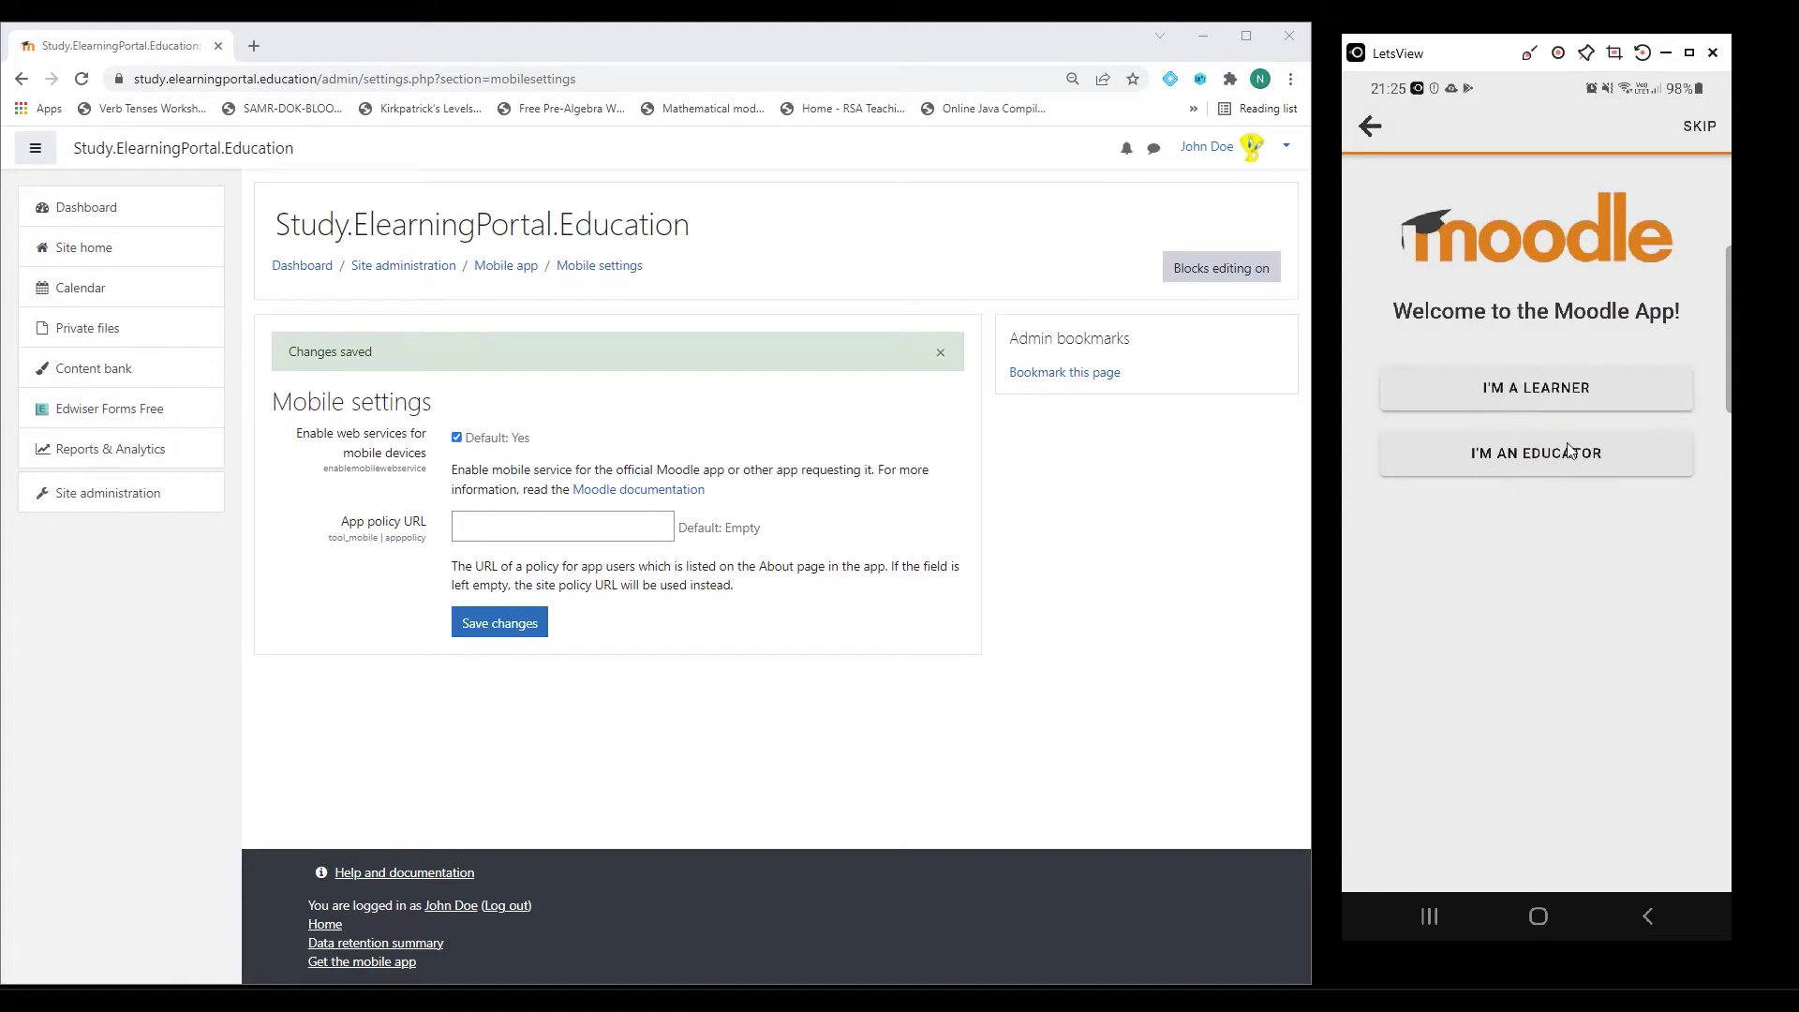
{"action": "left_click", "coordinate": [1549, 392]}
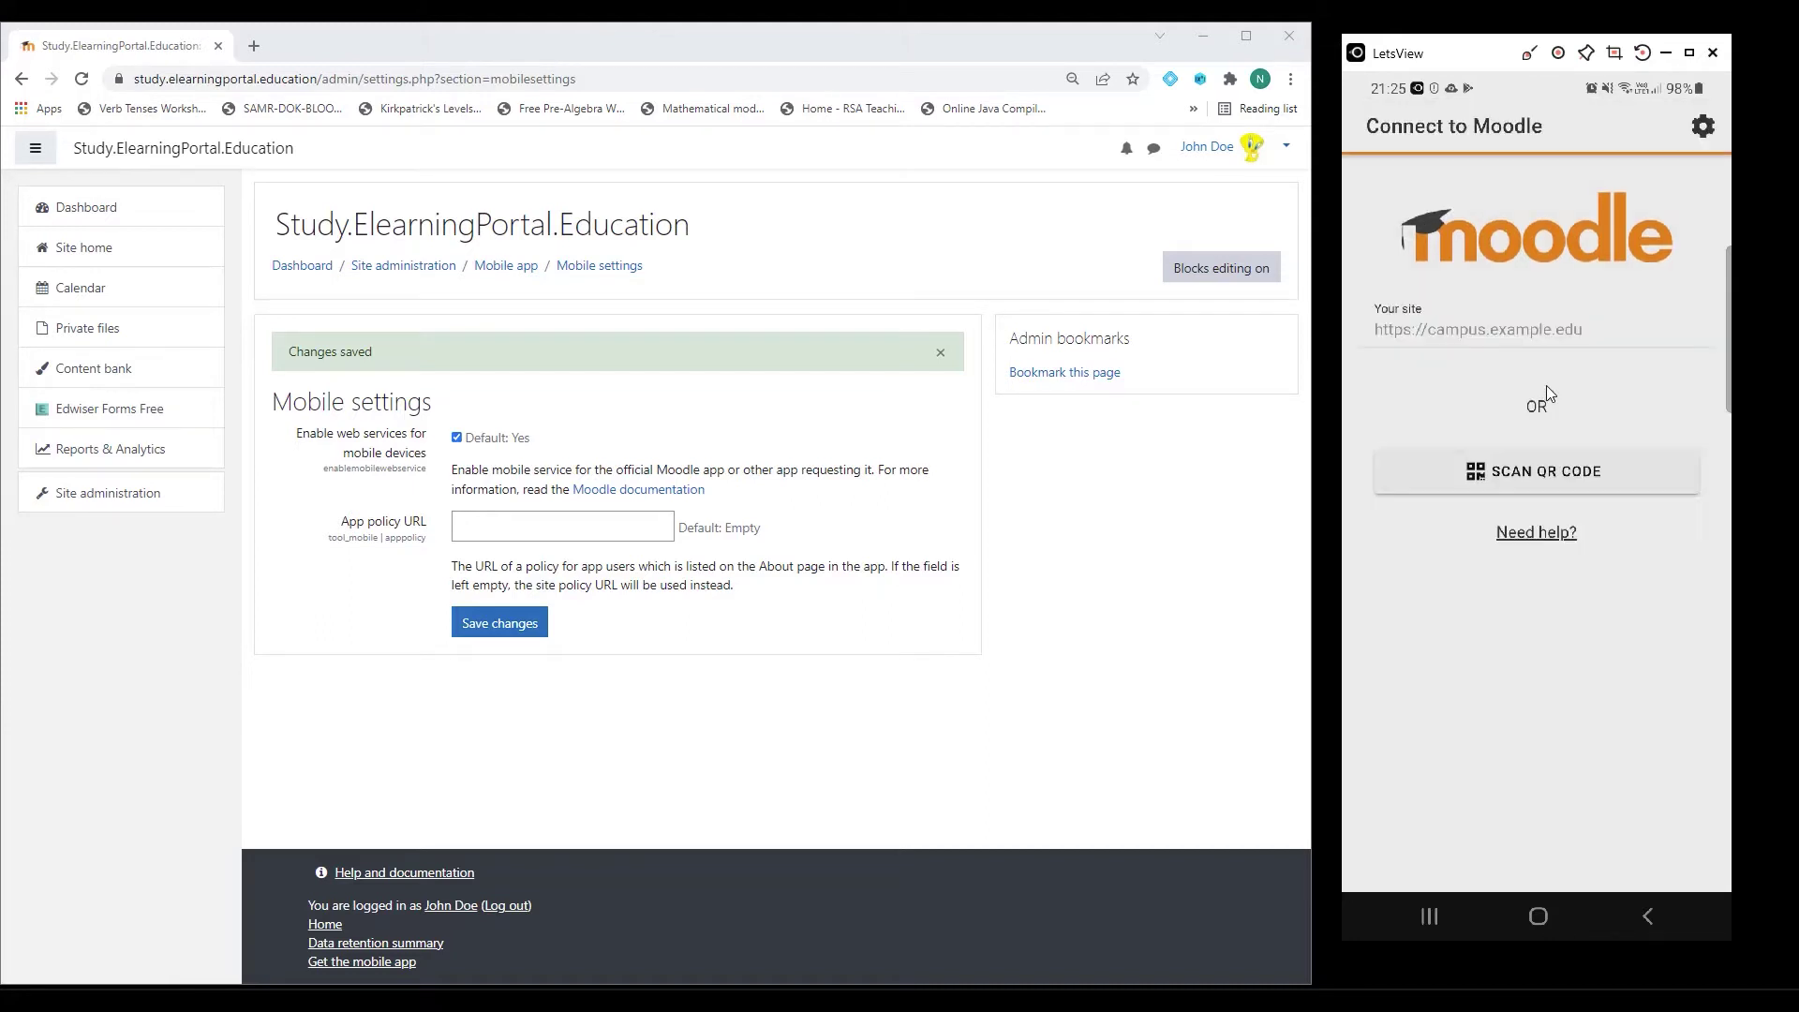
{"action": "left_click", "coordinate": [1487, 332]}
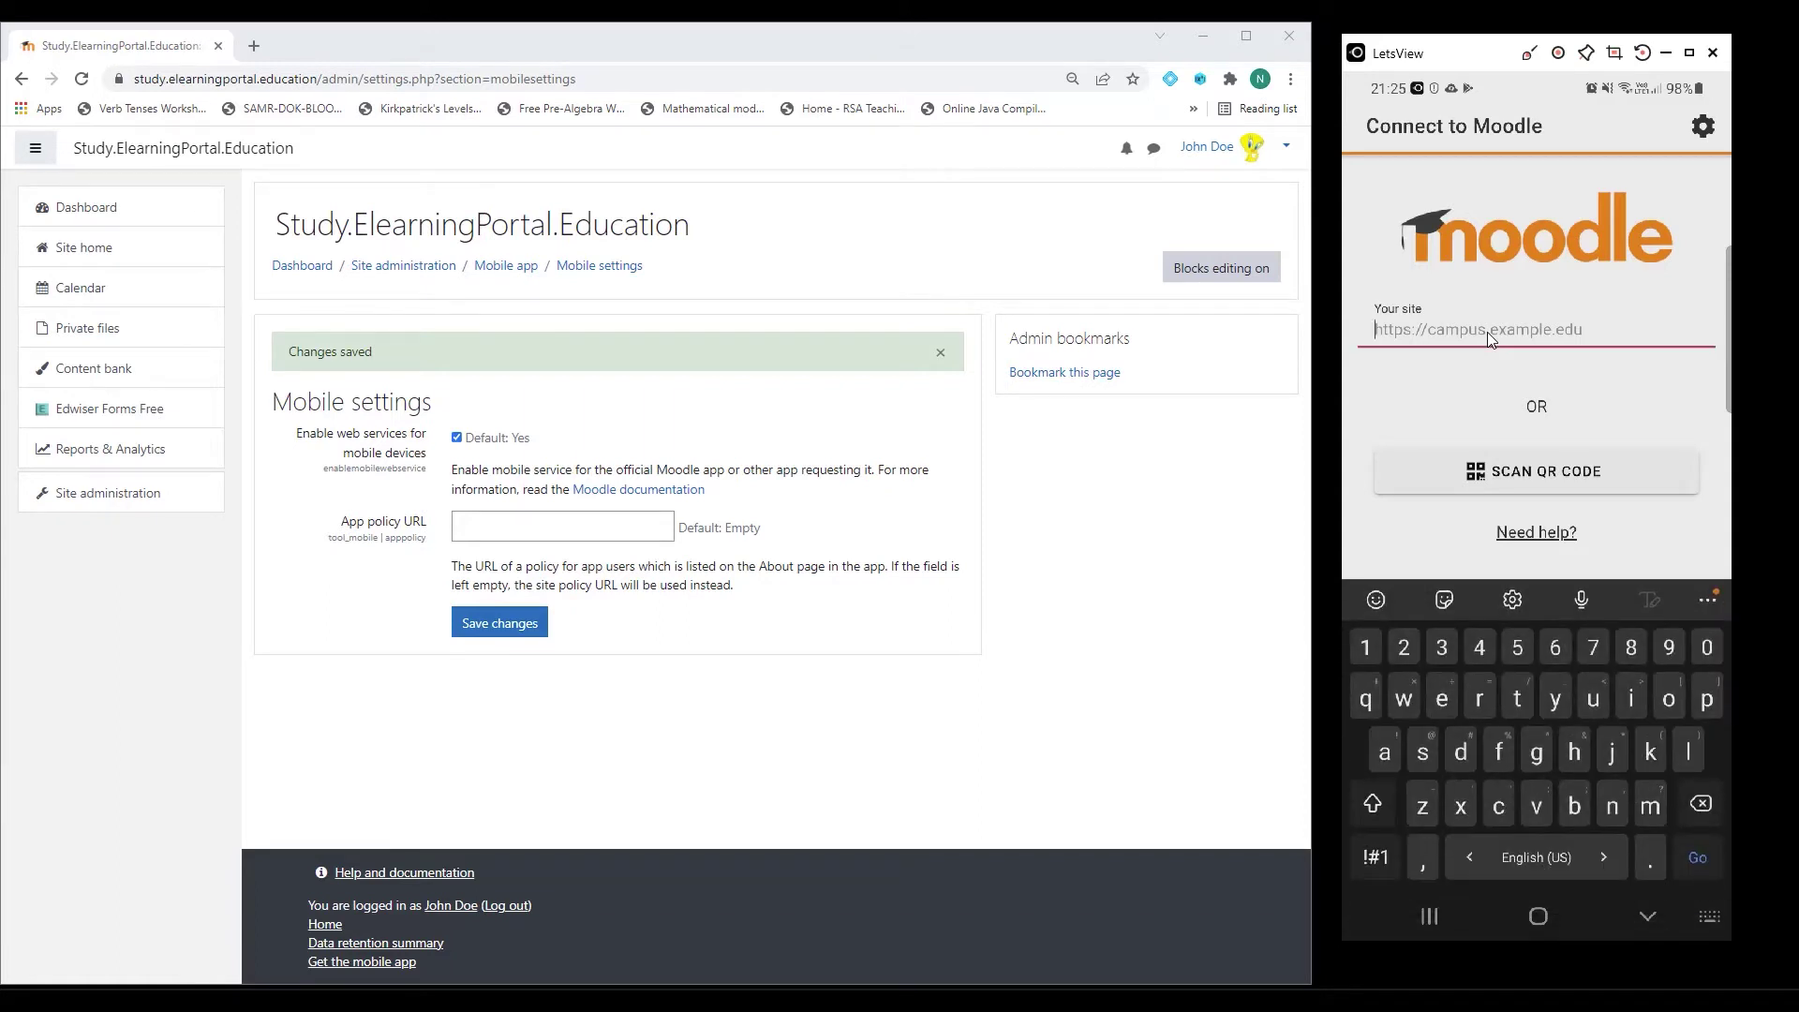
{"action": "type", "text": "h"}
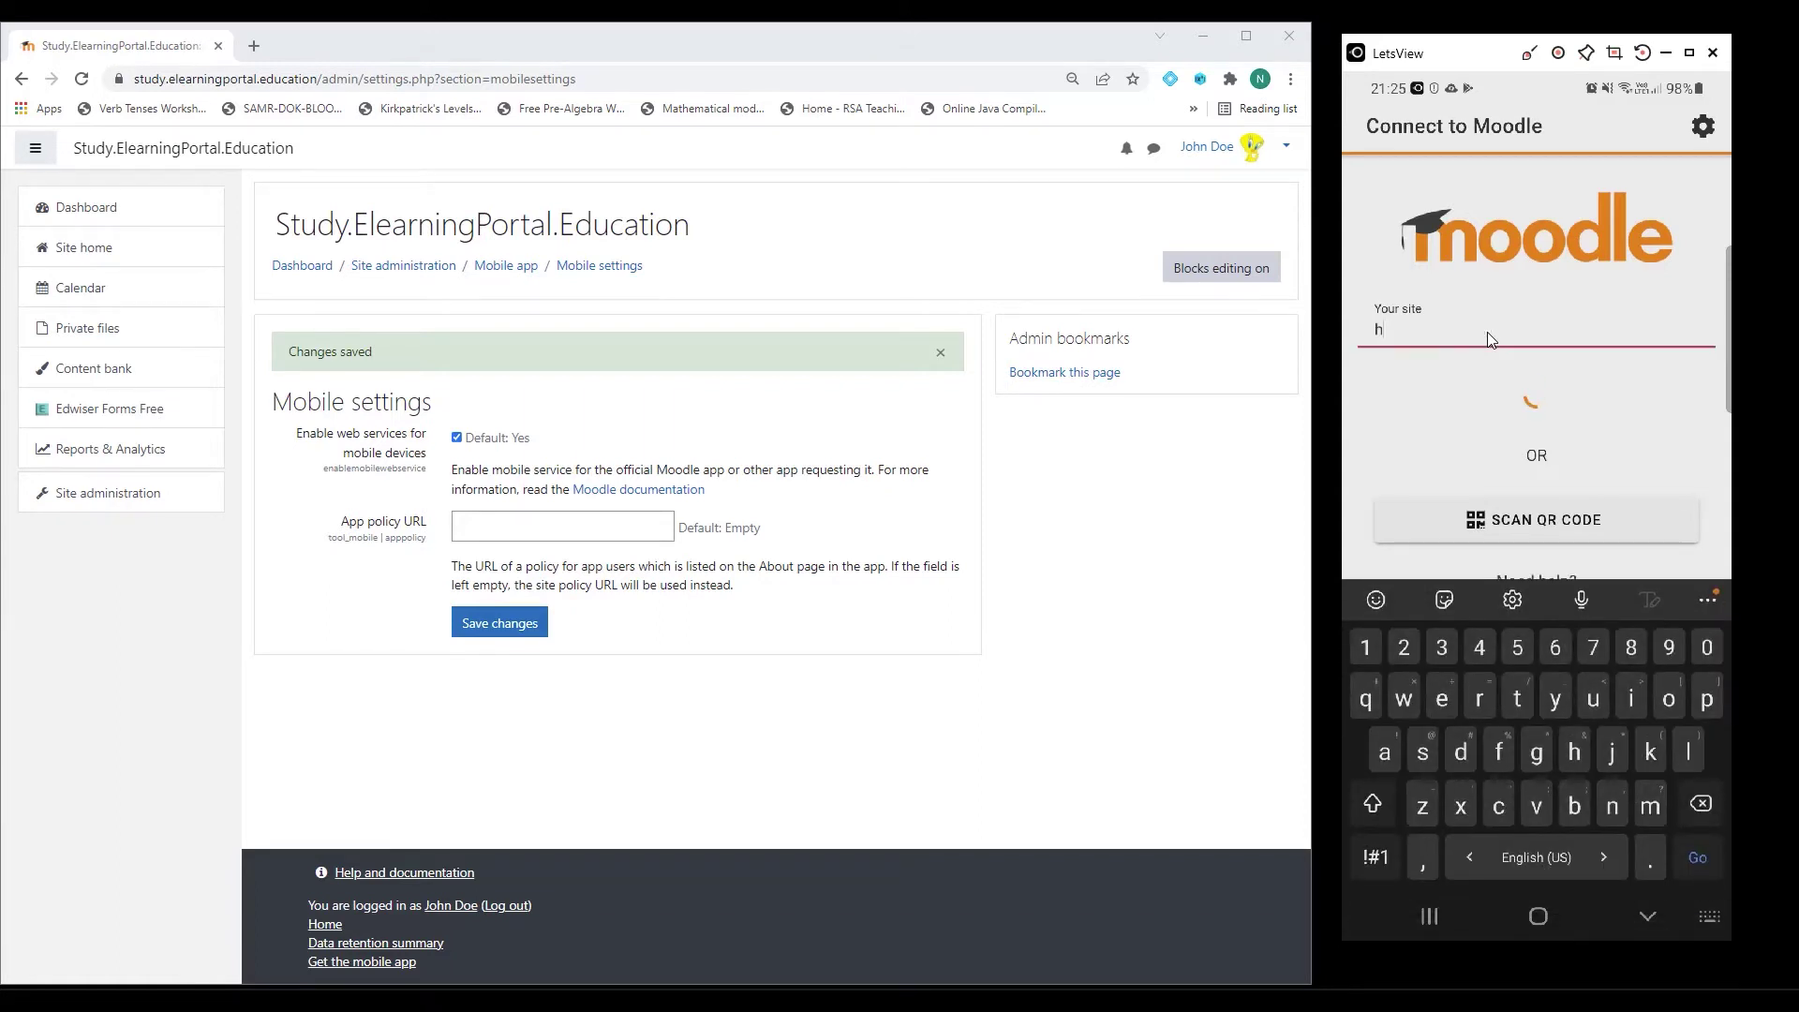
{"action": "type", "text": "ttps"}
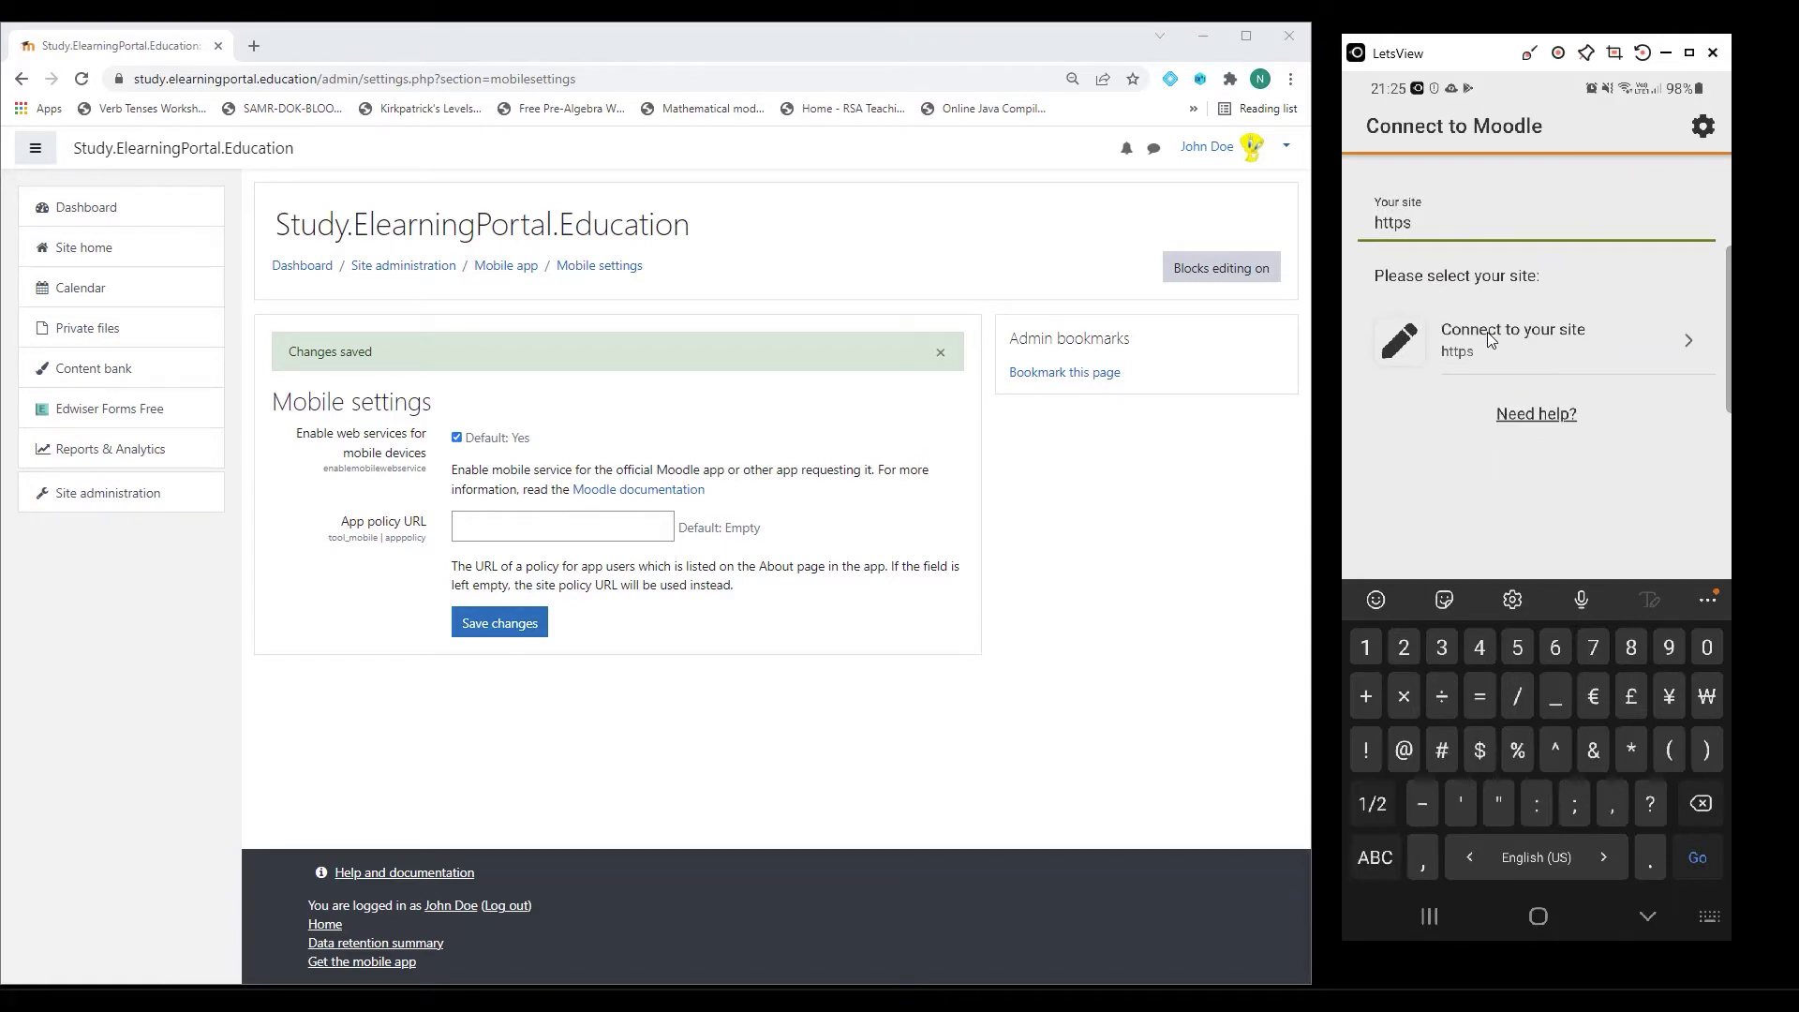
{"action": "type", "text": "://"}
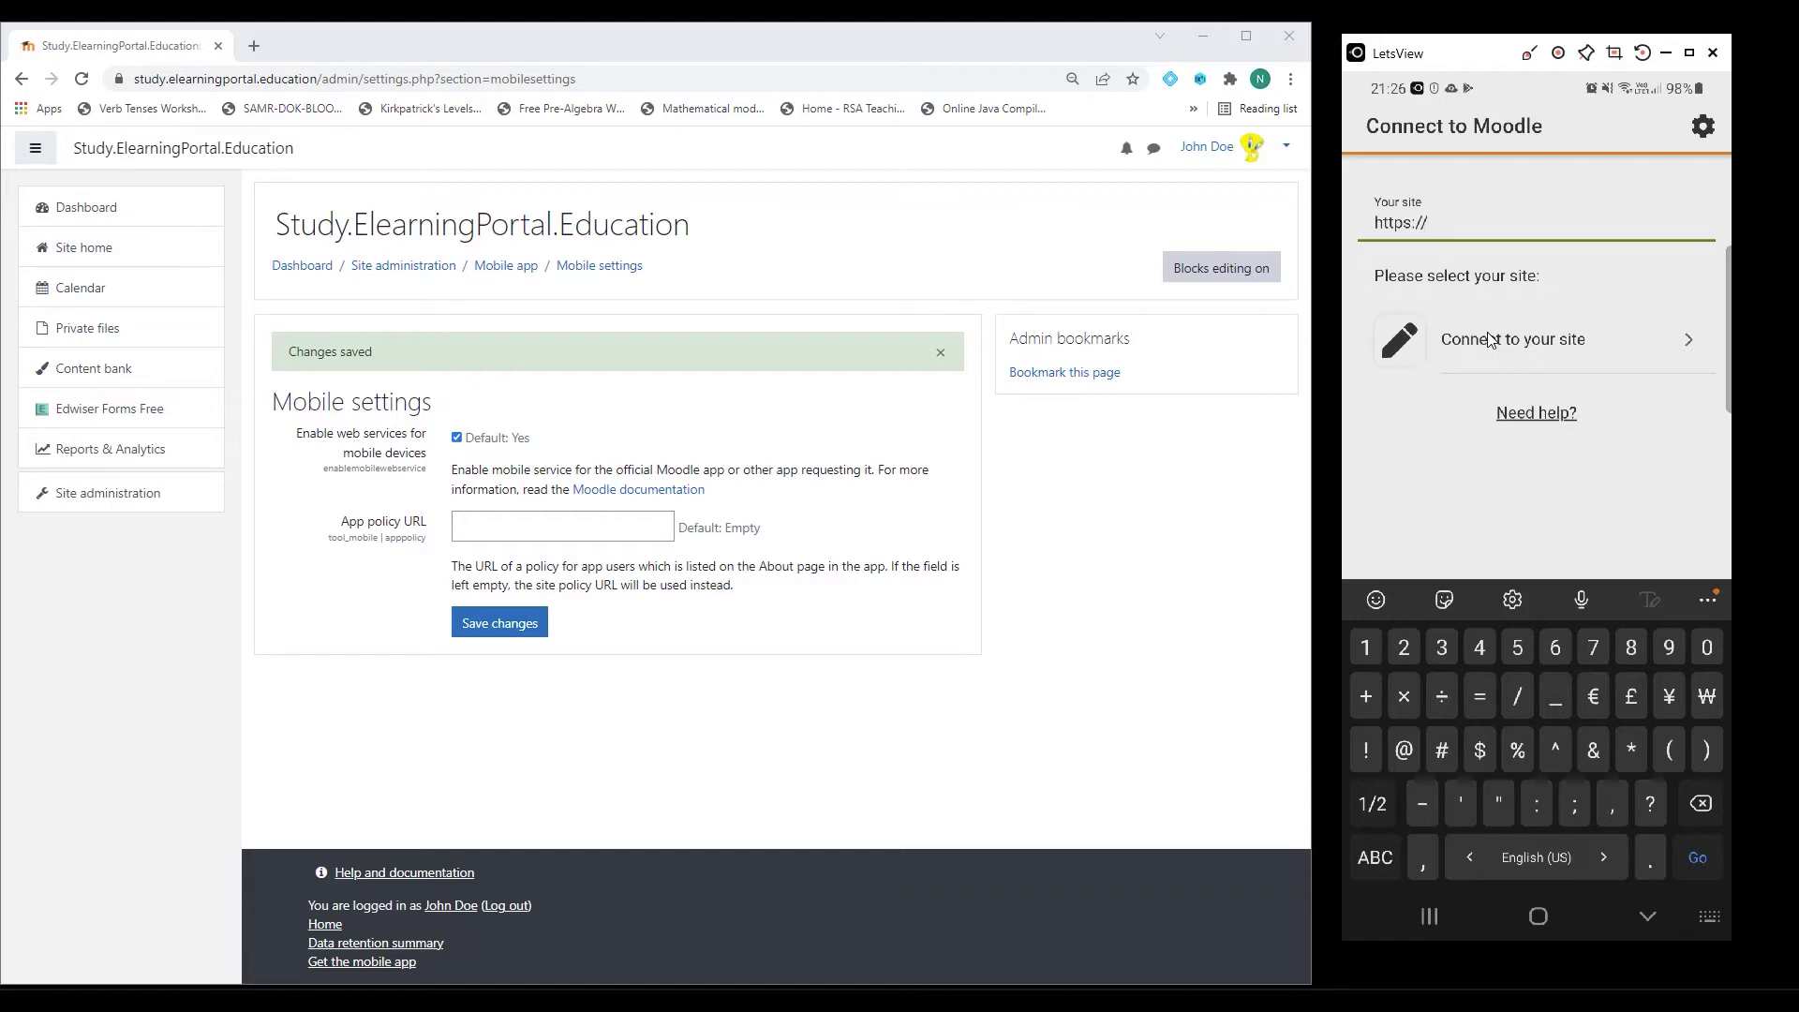
{"action": "type", "text": "stu"}
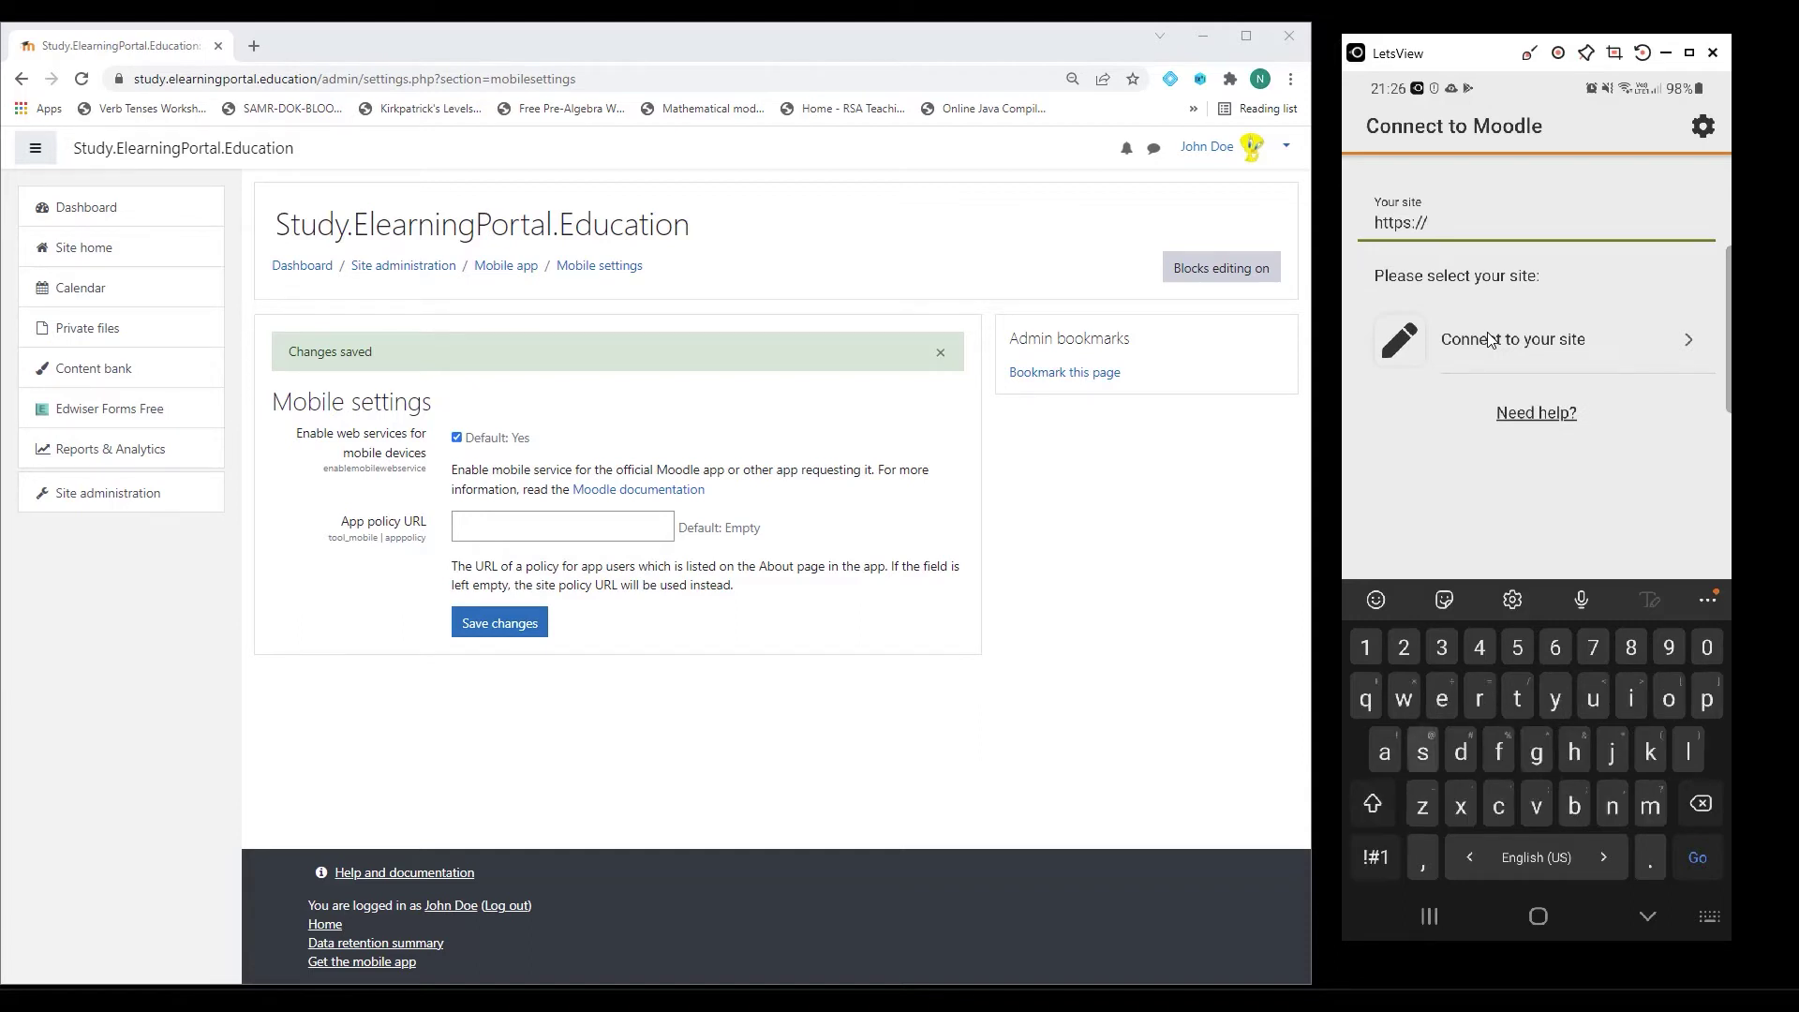
{"action": "type", "text": "dy."}
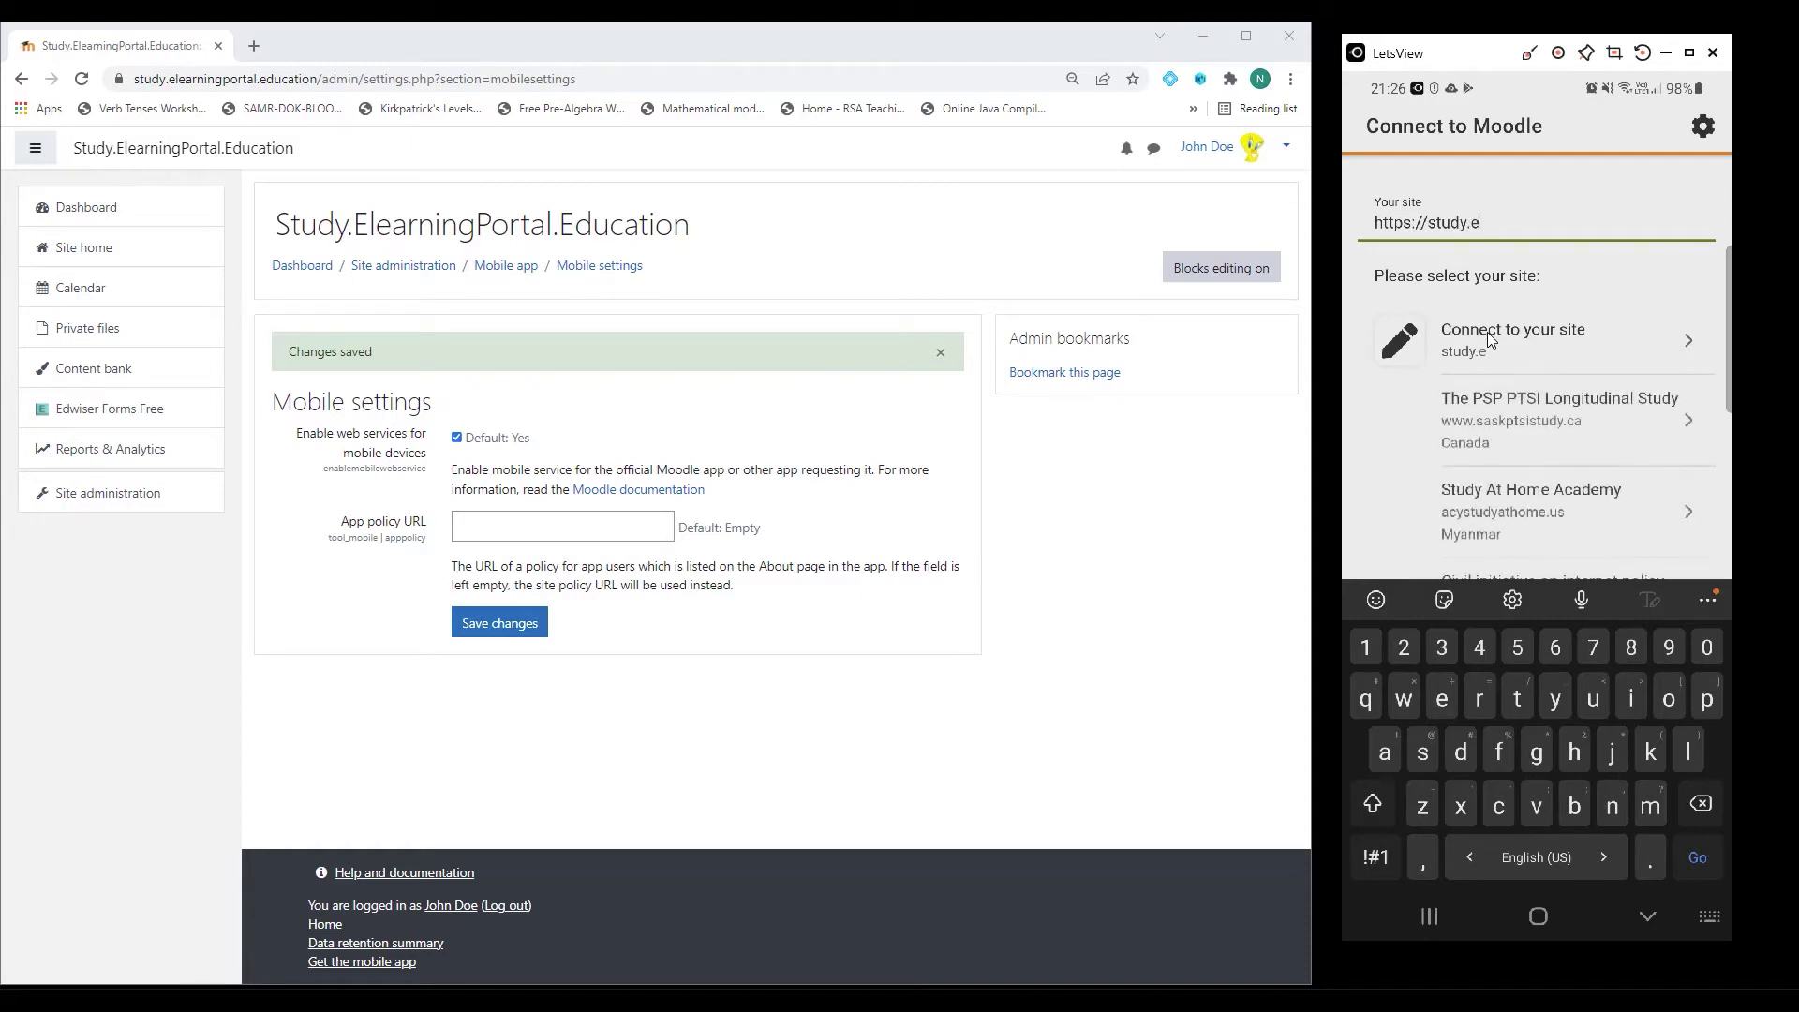
{"action": "type", "text": "elear"}
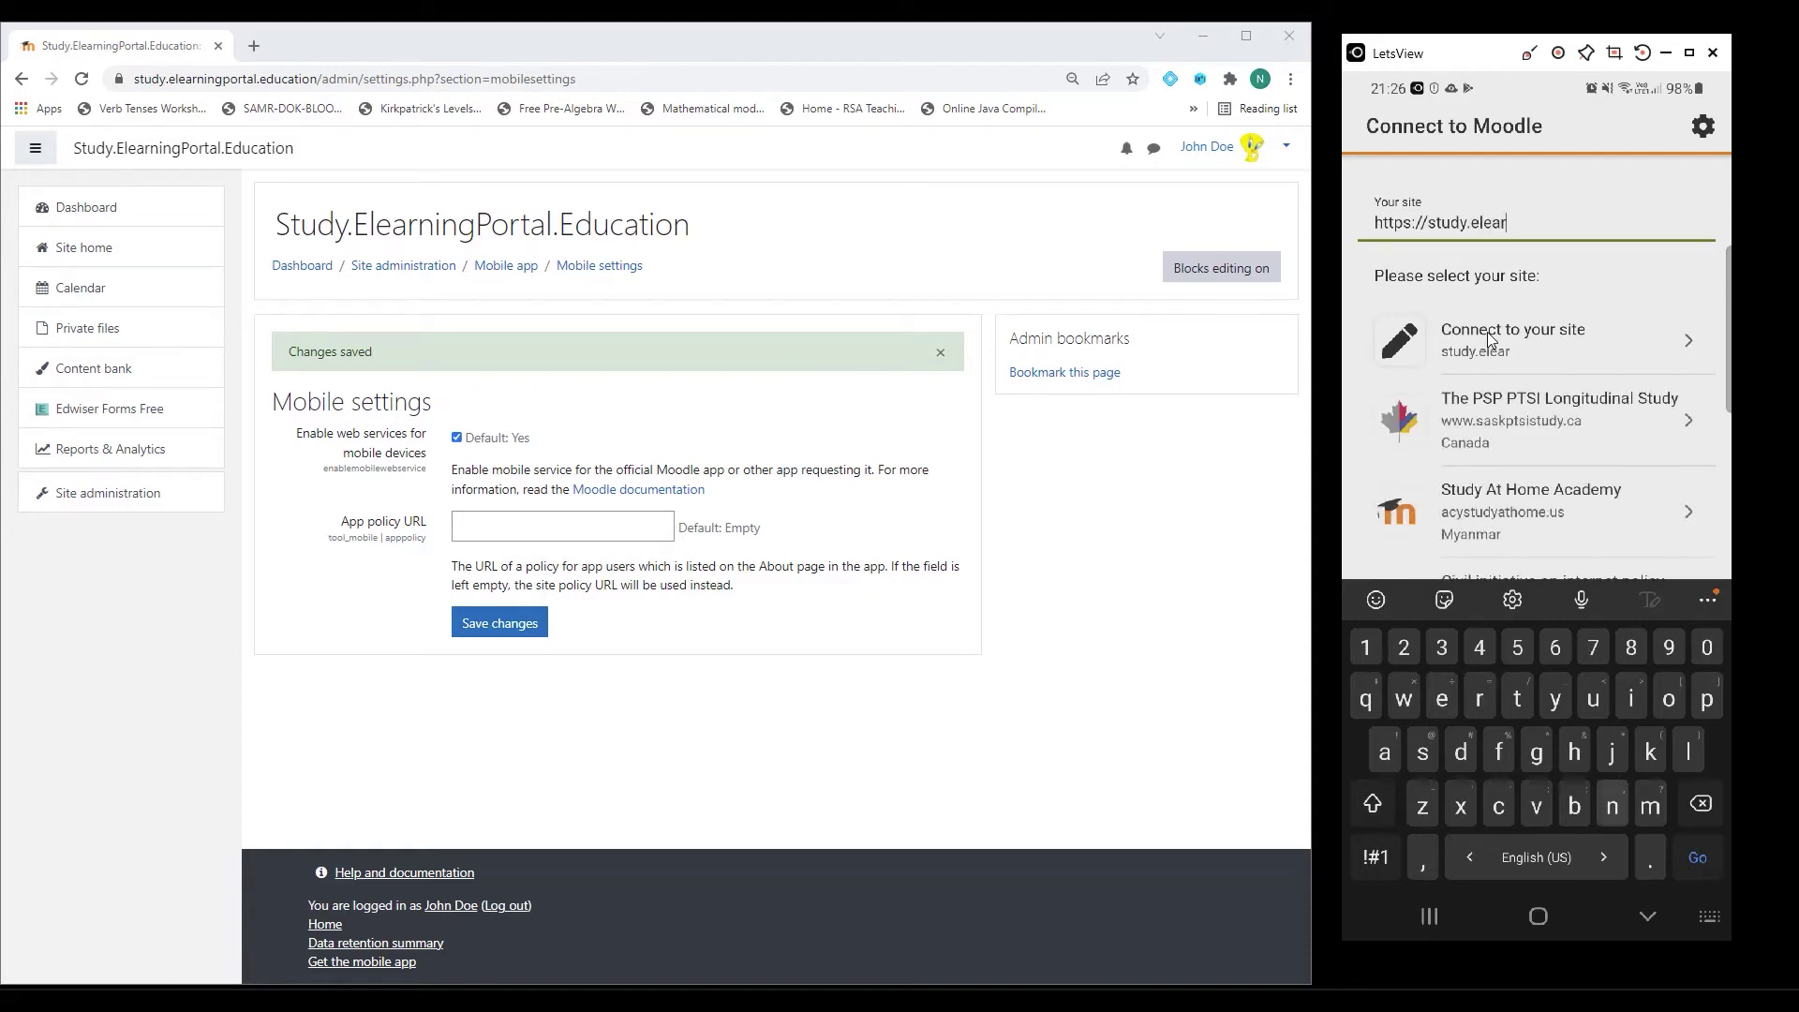
{"action": "type", "text": "ningp"}
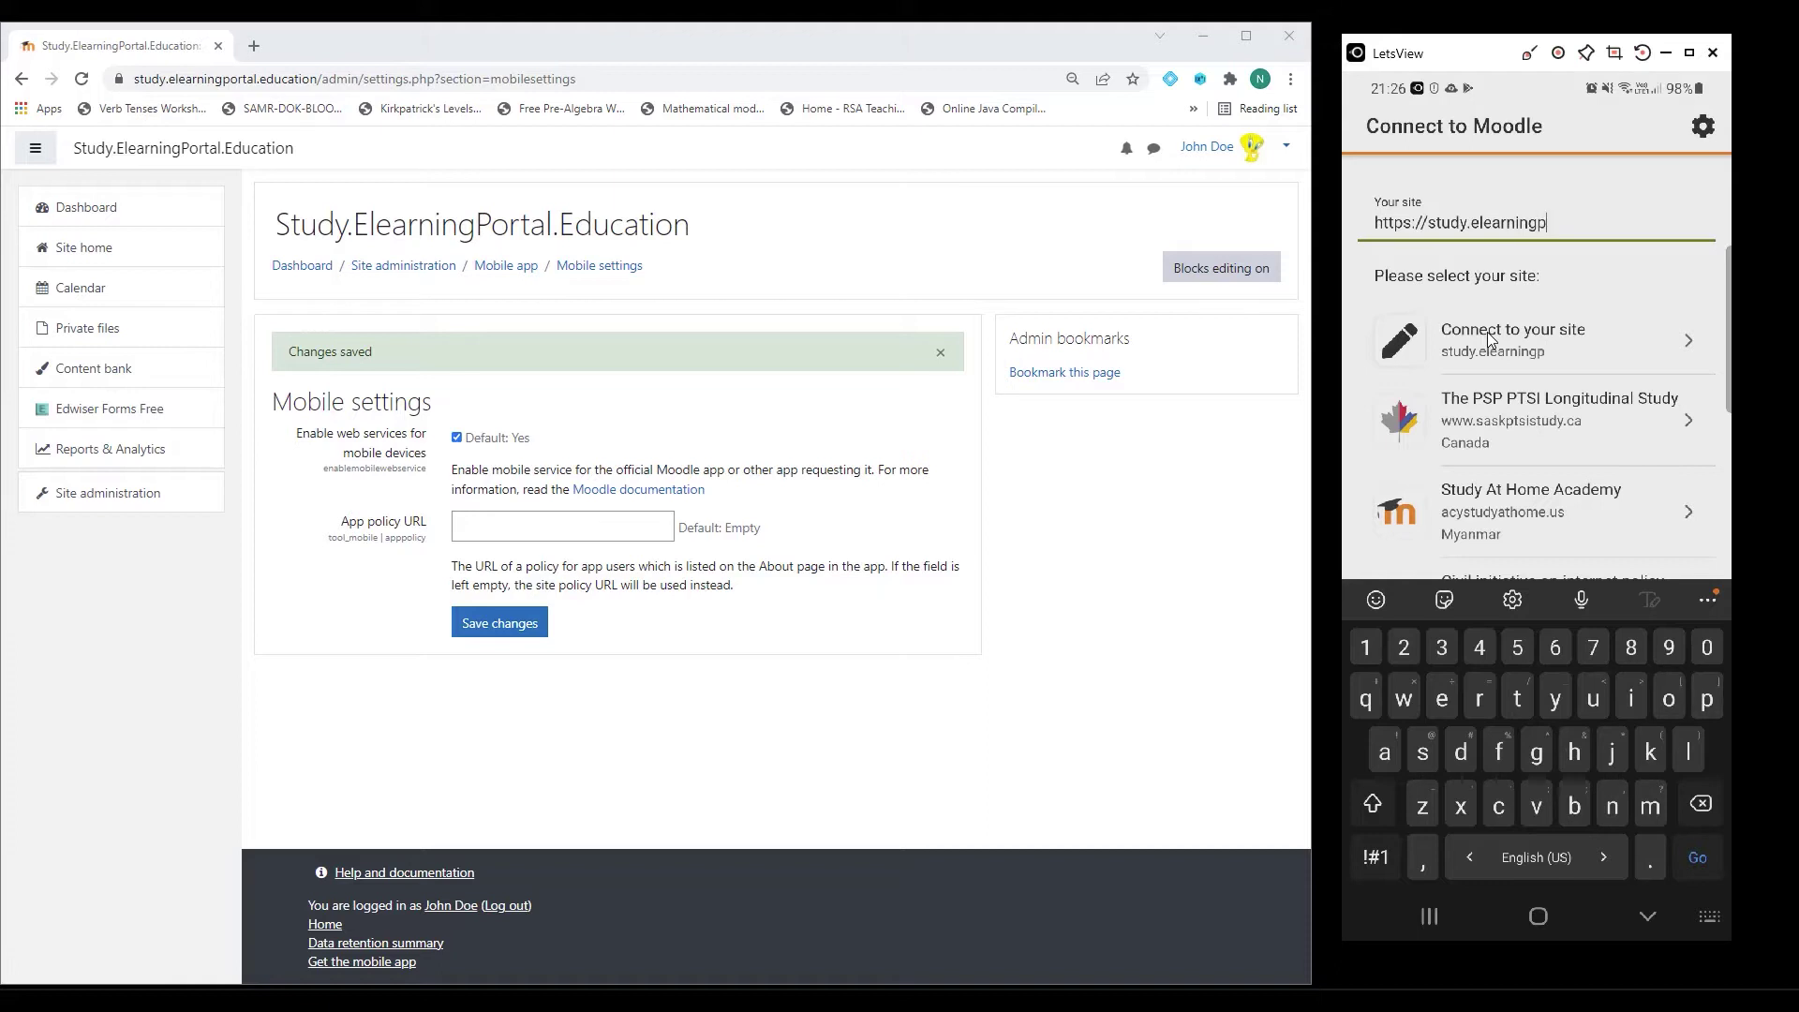
{"action": "type", "text": "ortal.education"}
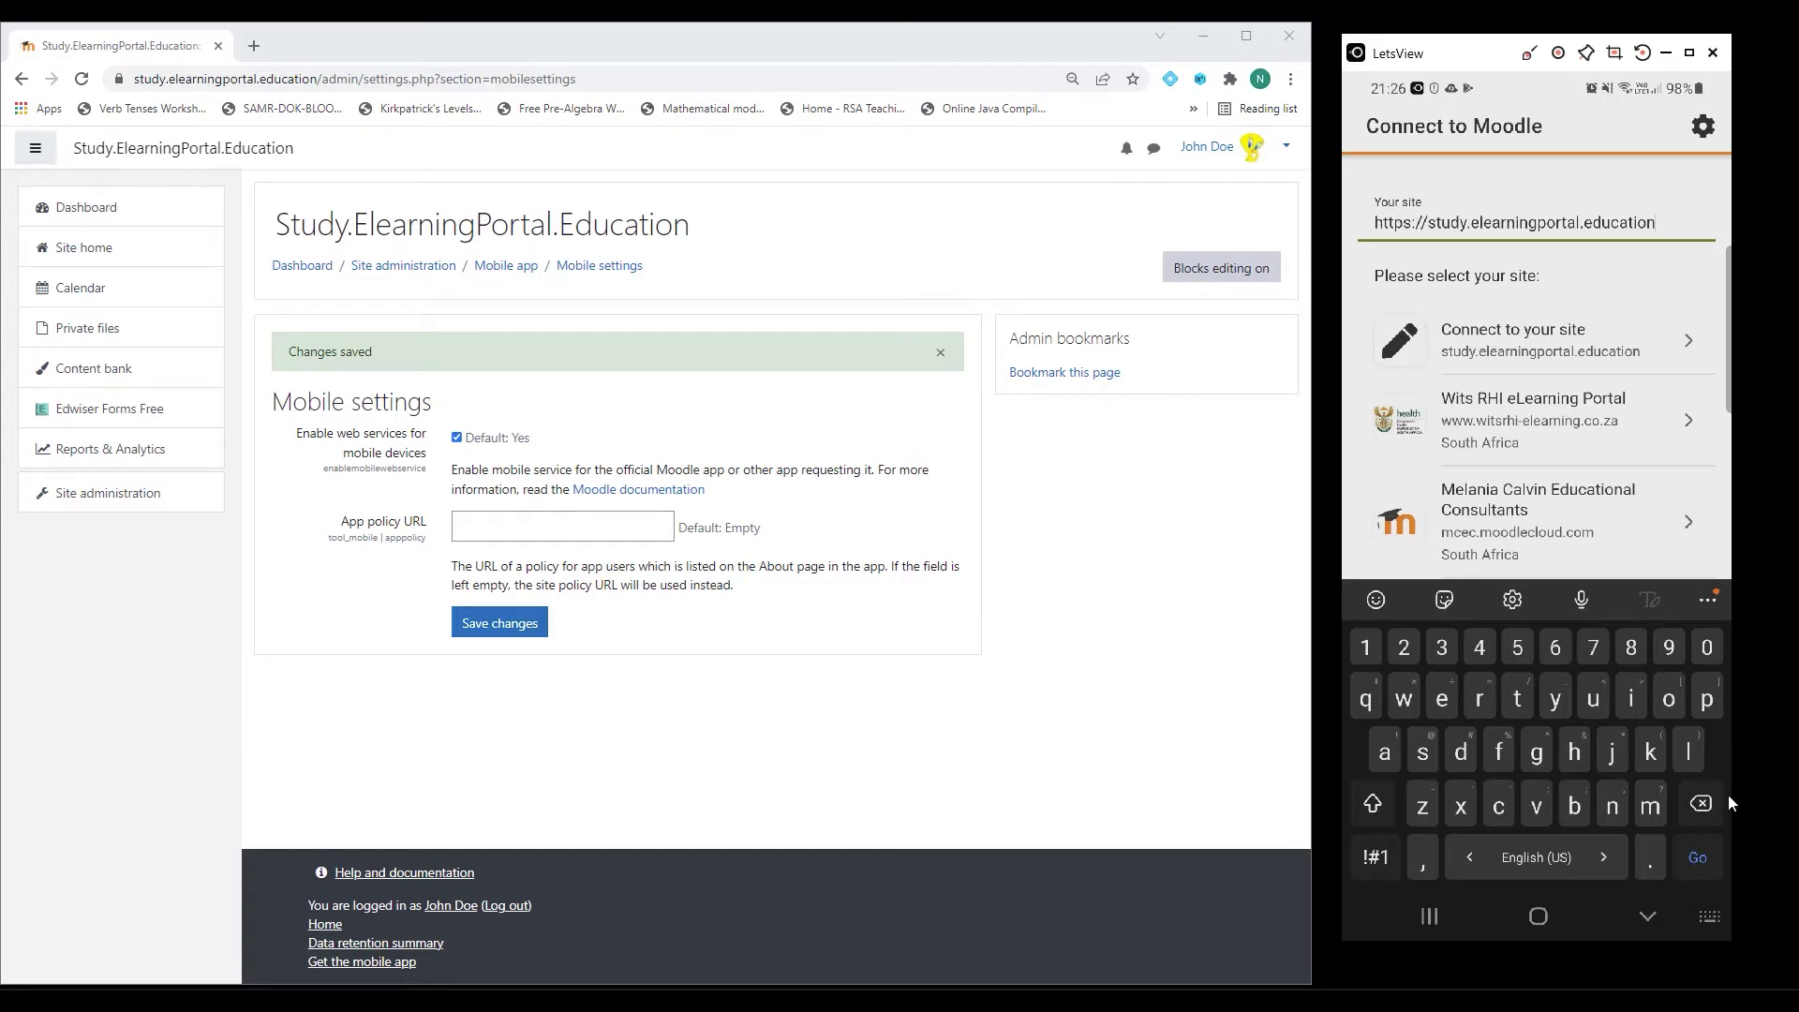
{"action": "left_click", "coordinate": [1706, 867]}
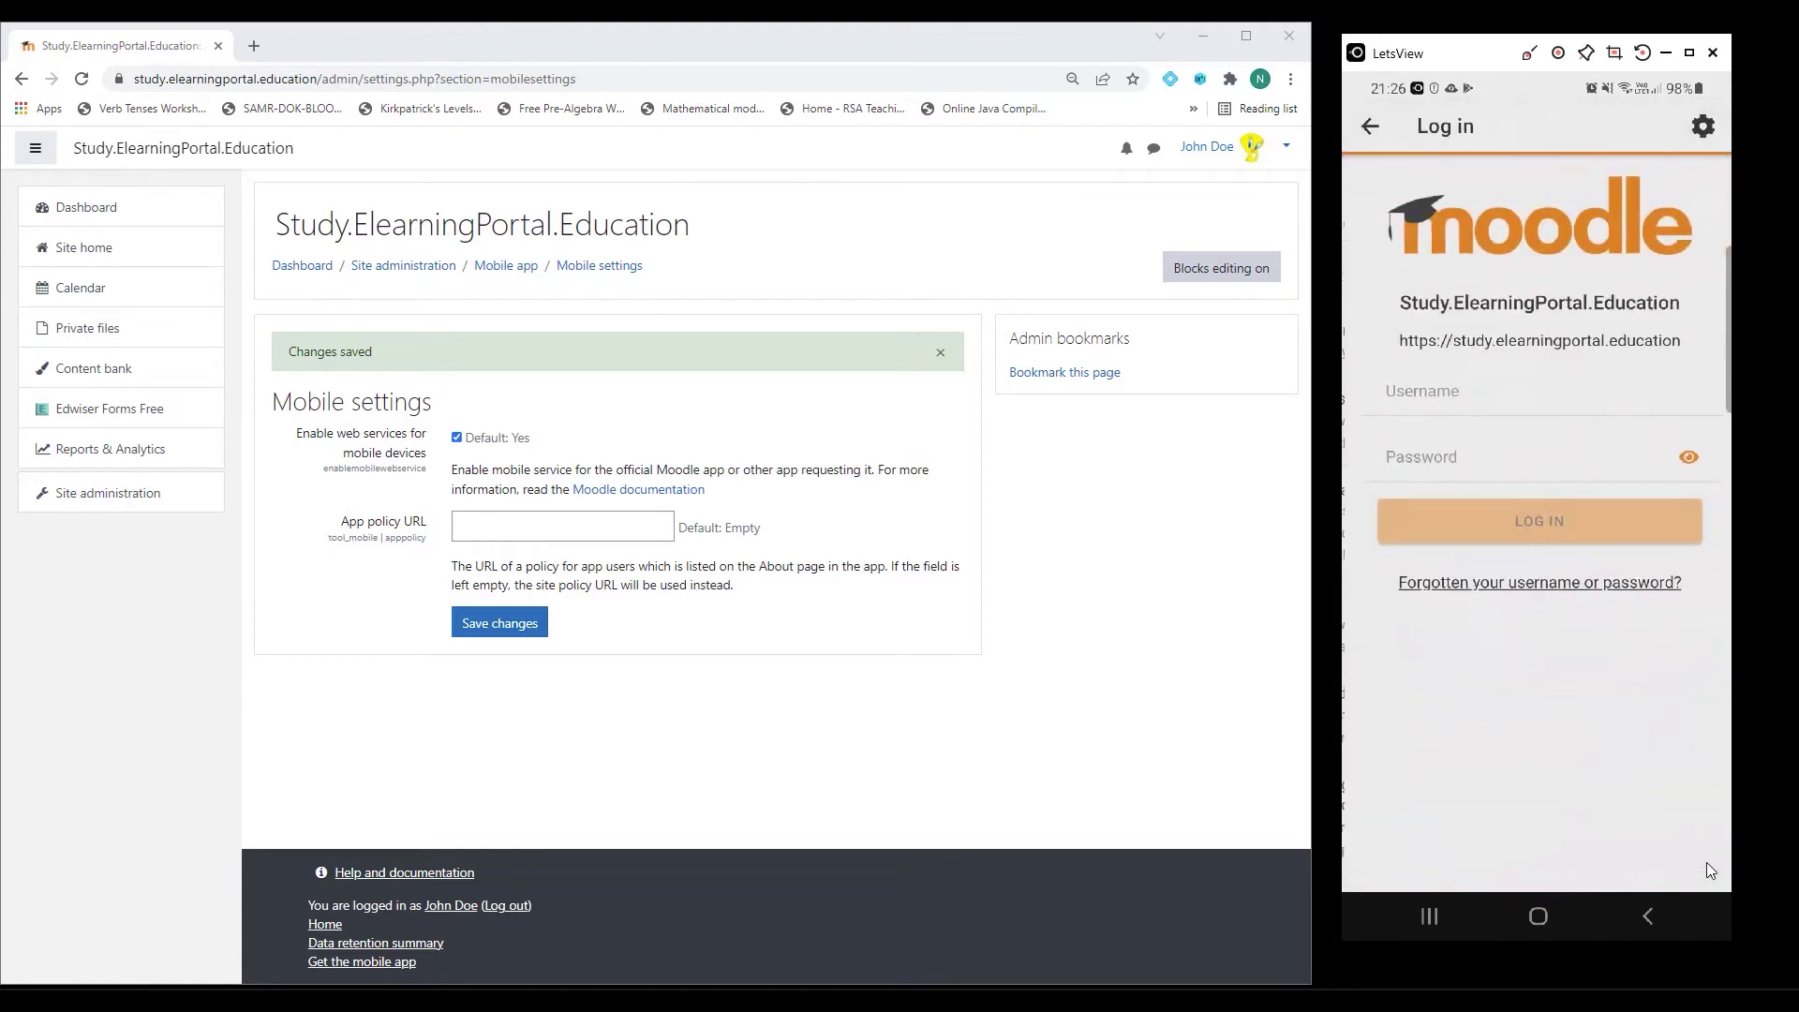
Step: Enter the student account's username and password and log in to the site
{"action": "left_click", "coordinate": [1442, 392]}
{"action": "type", "text": "a"}
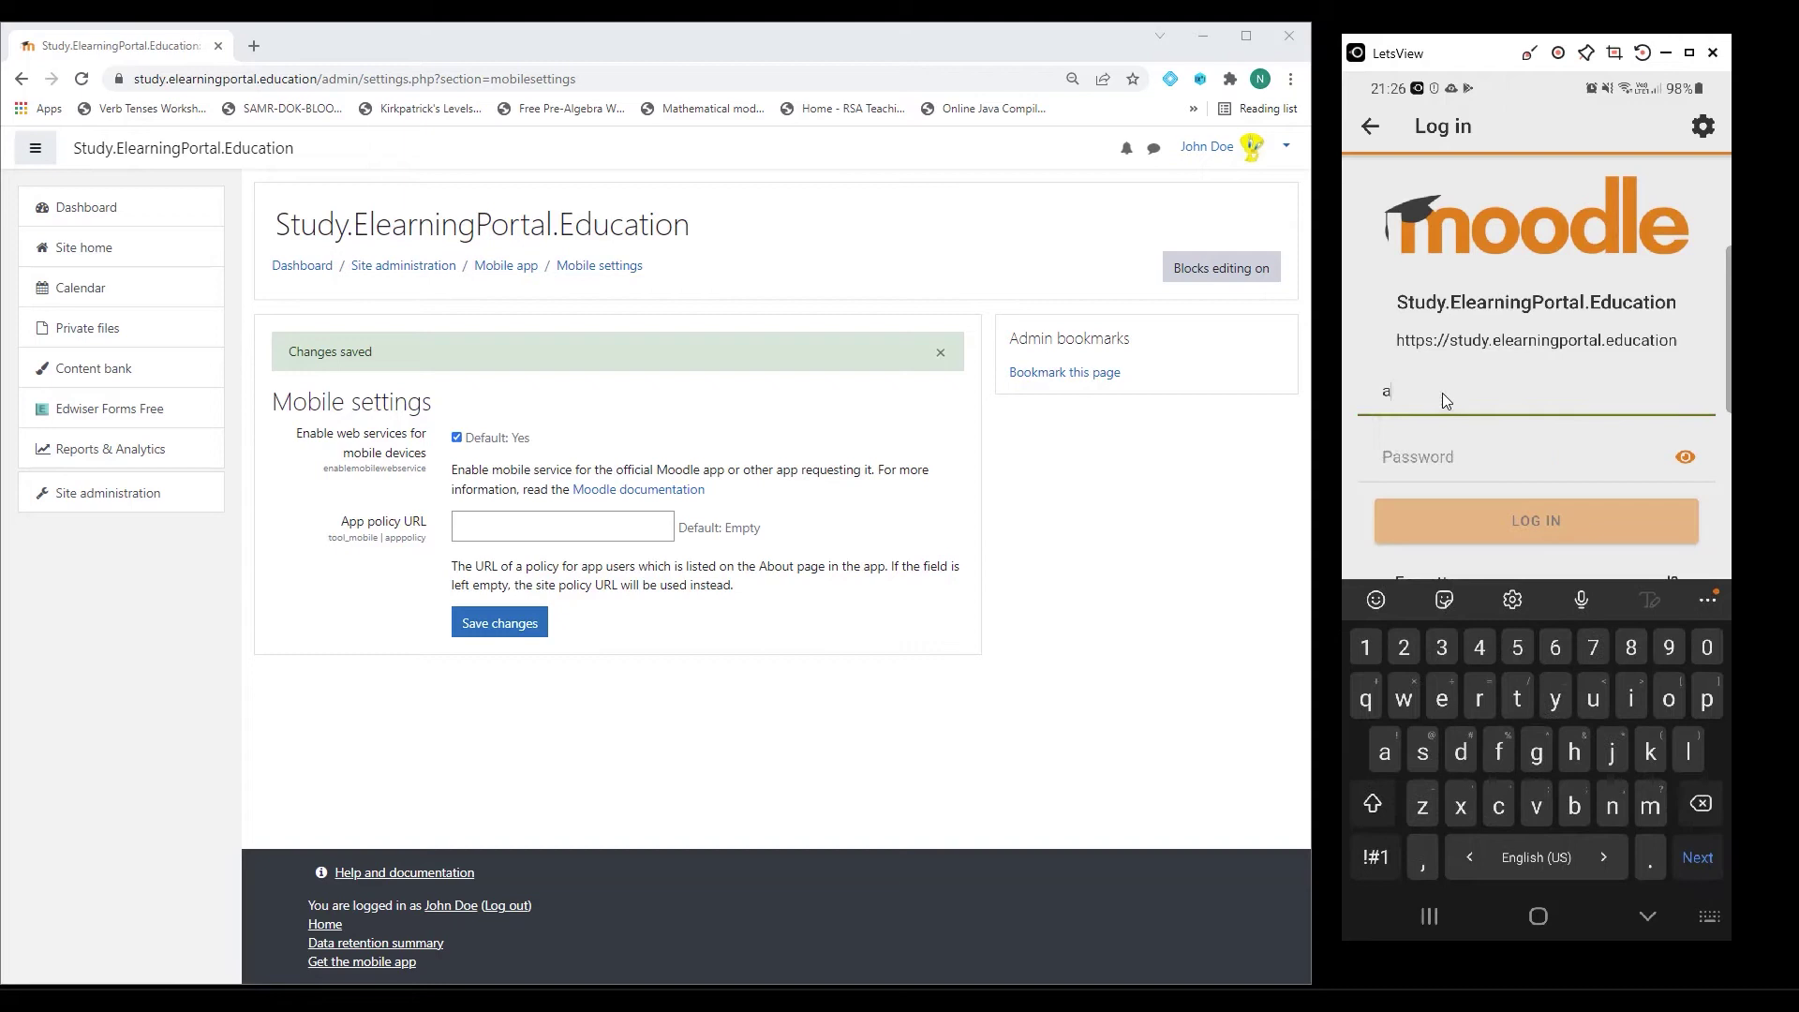
{"action": "type", "text": "ndy"}
{"action": "left_click", "coordinate": [1443, 463]}
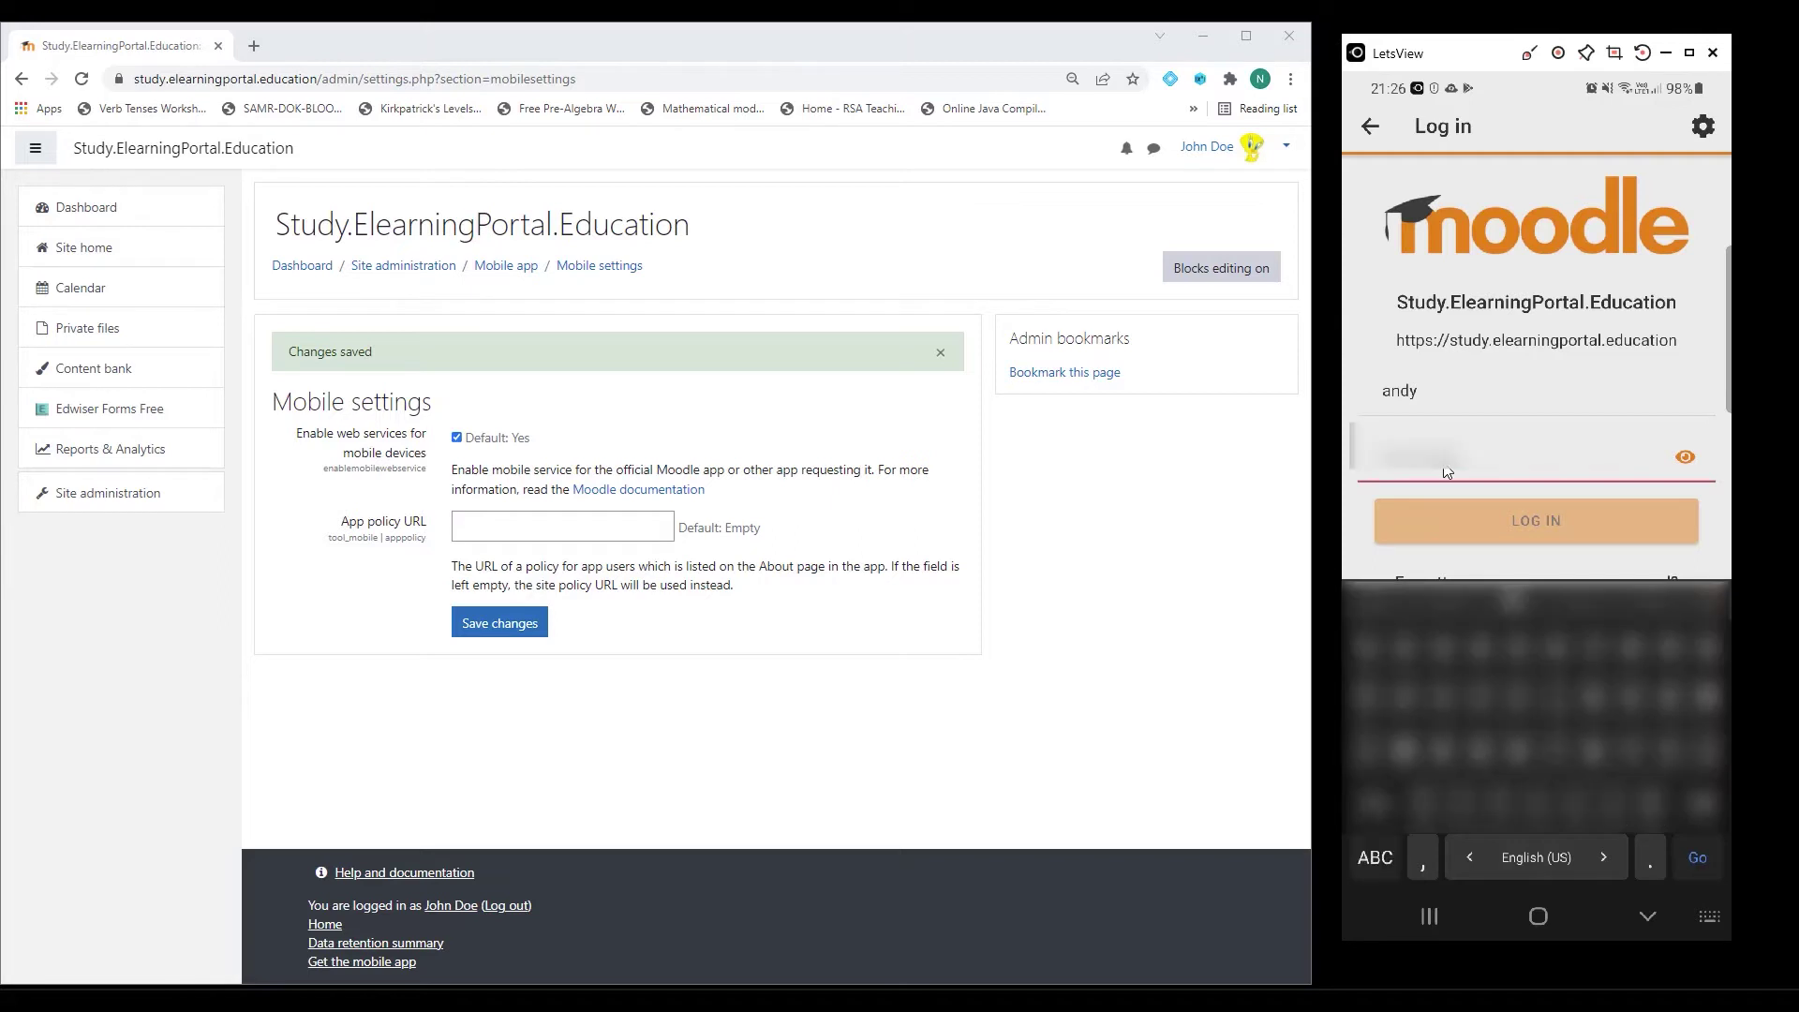
{"action": "type", "text": "1"}
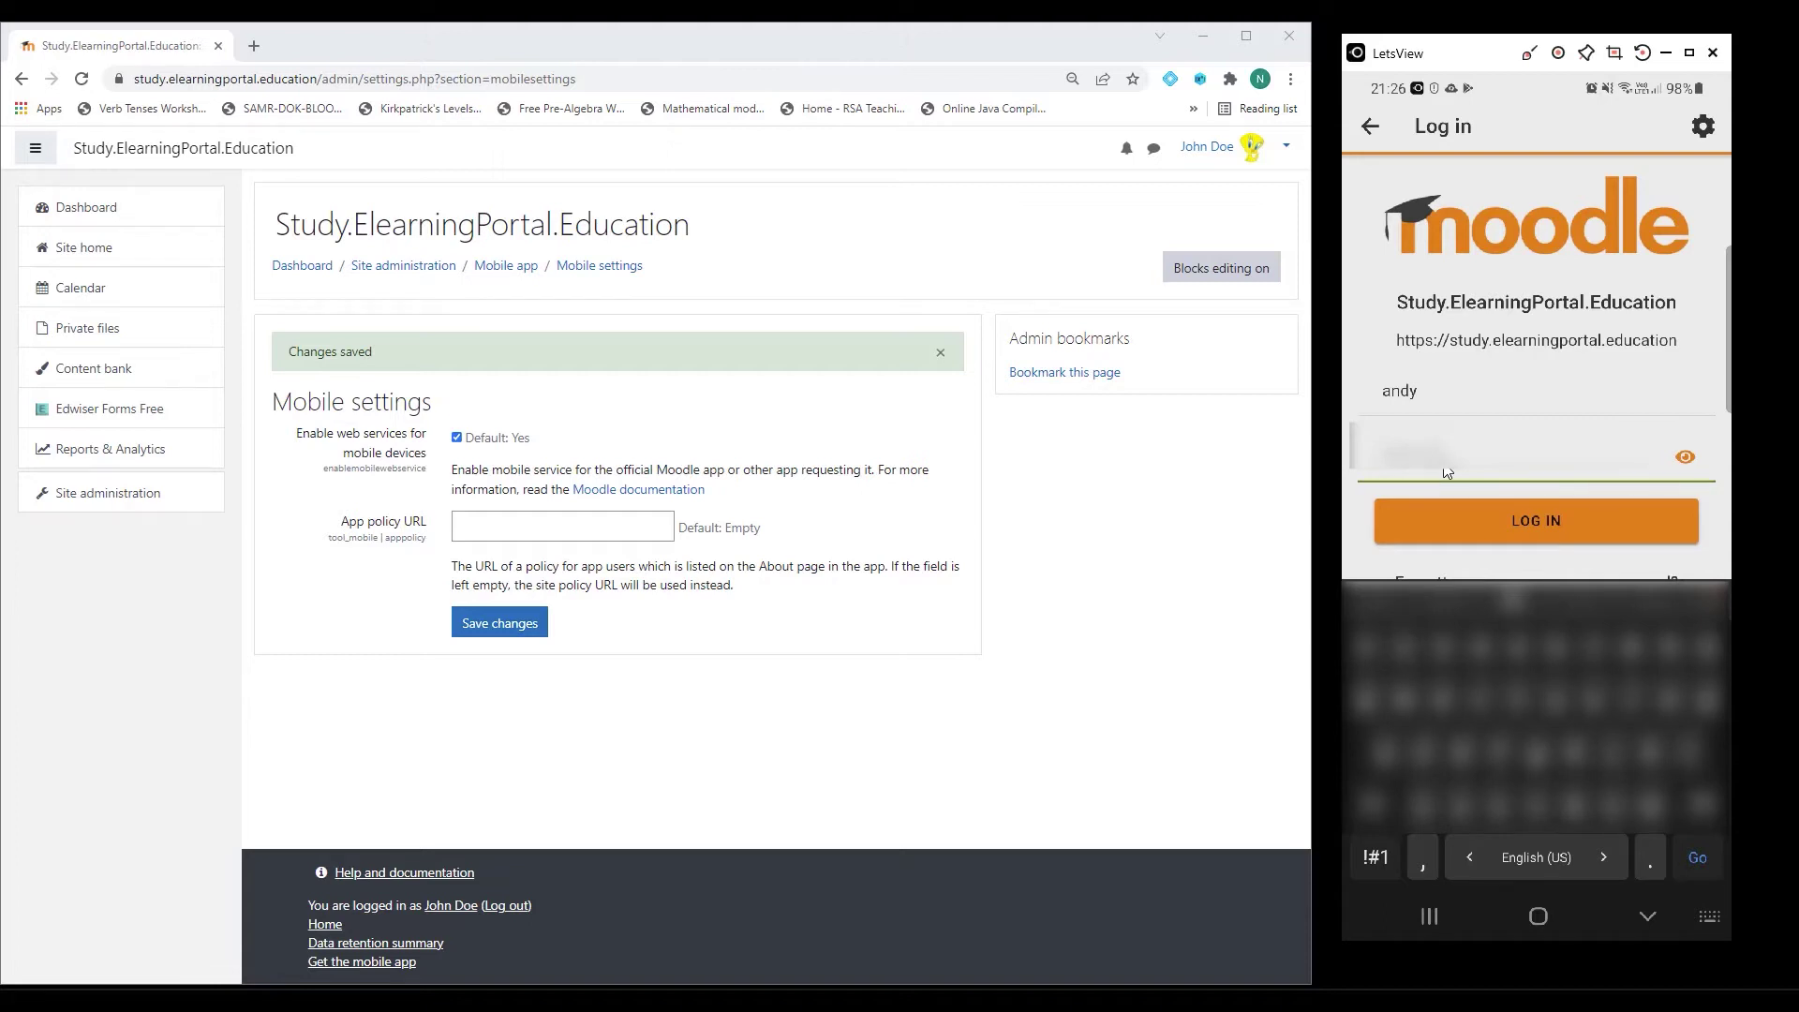
{"action": "left_click", "coordinate": [1507, 513]}
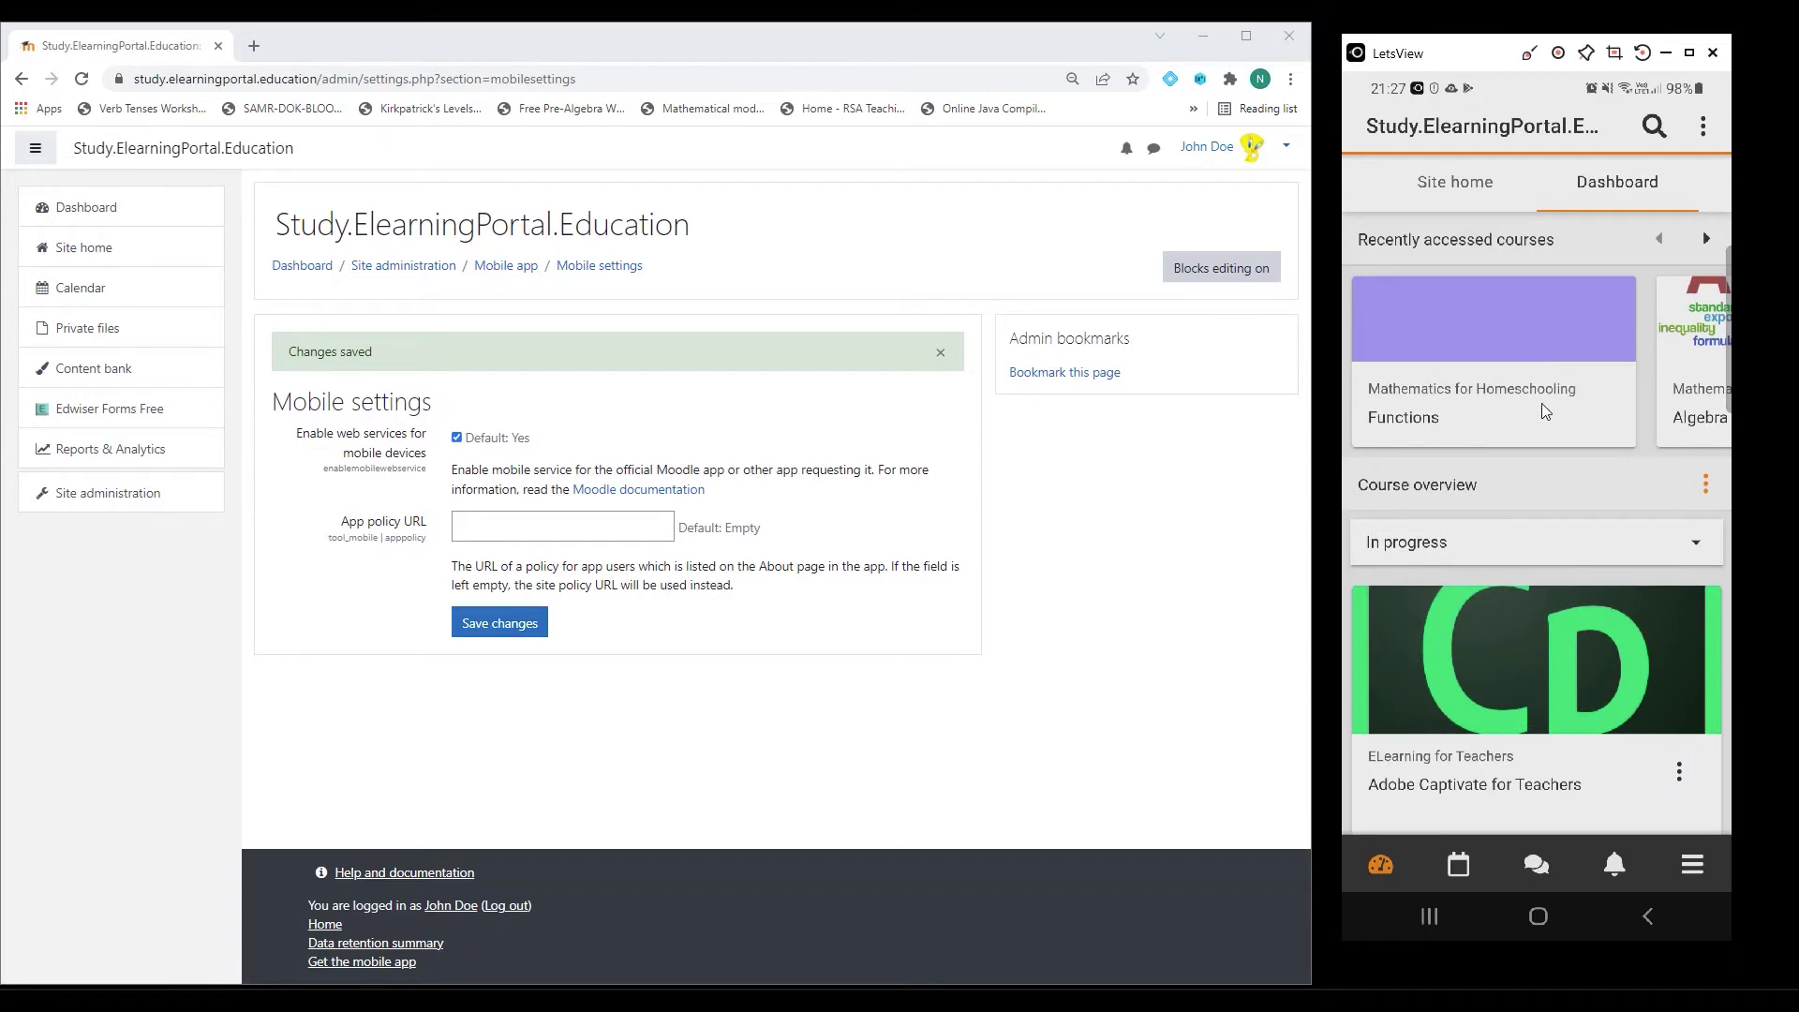
Step: Open the Functions course, scroll its contents, and view its Grades showing a 241.50 total
{"action": "left_click", "coordinate": [1544, 410]}
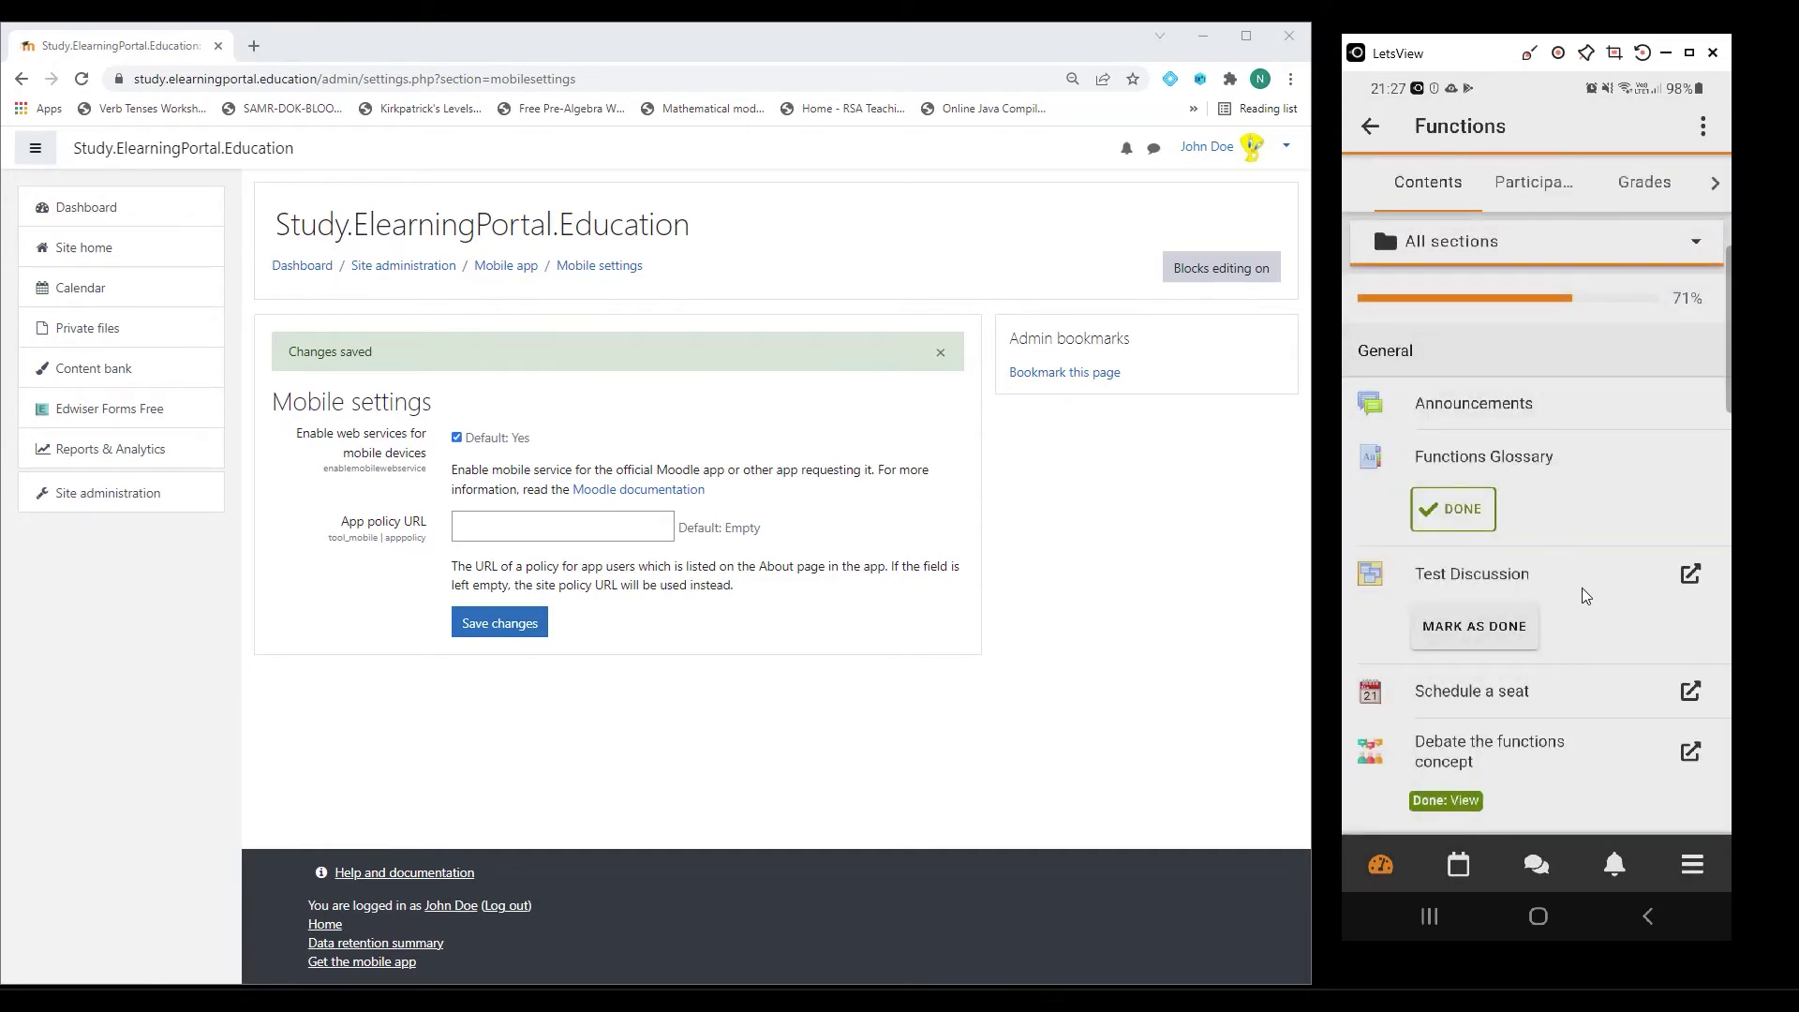
{"action": "scroll", "coordinate": [1582, 589], "scroll_direction": "down", "scroll_amount": 5}
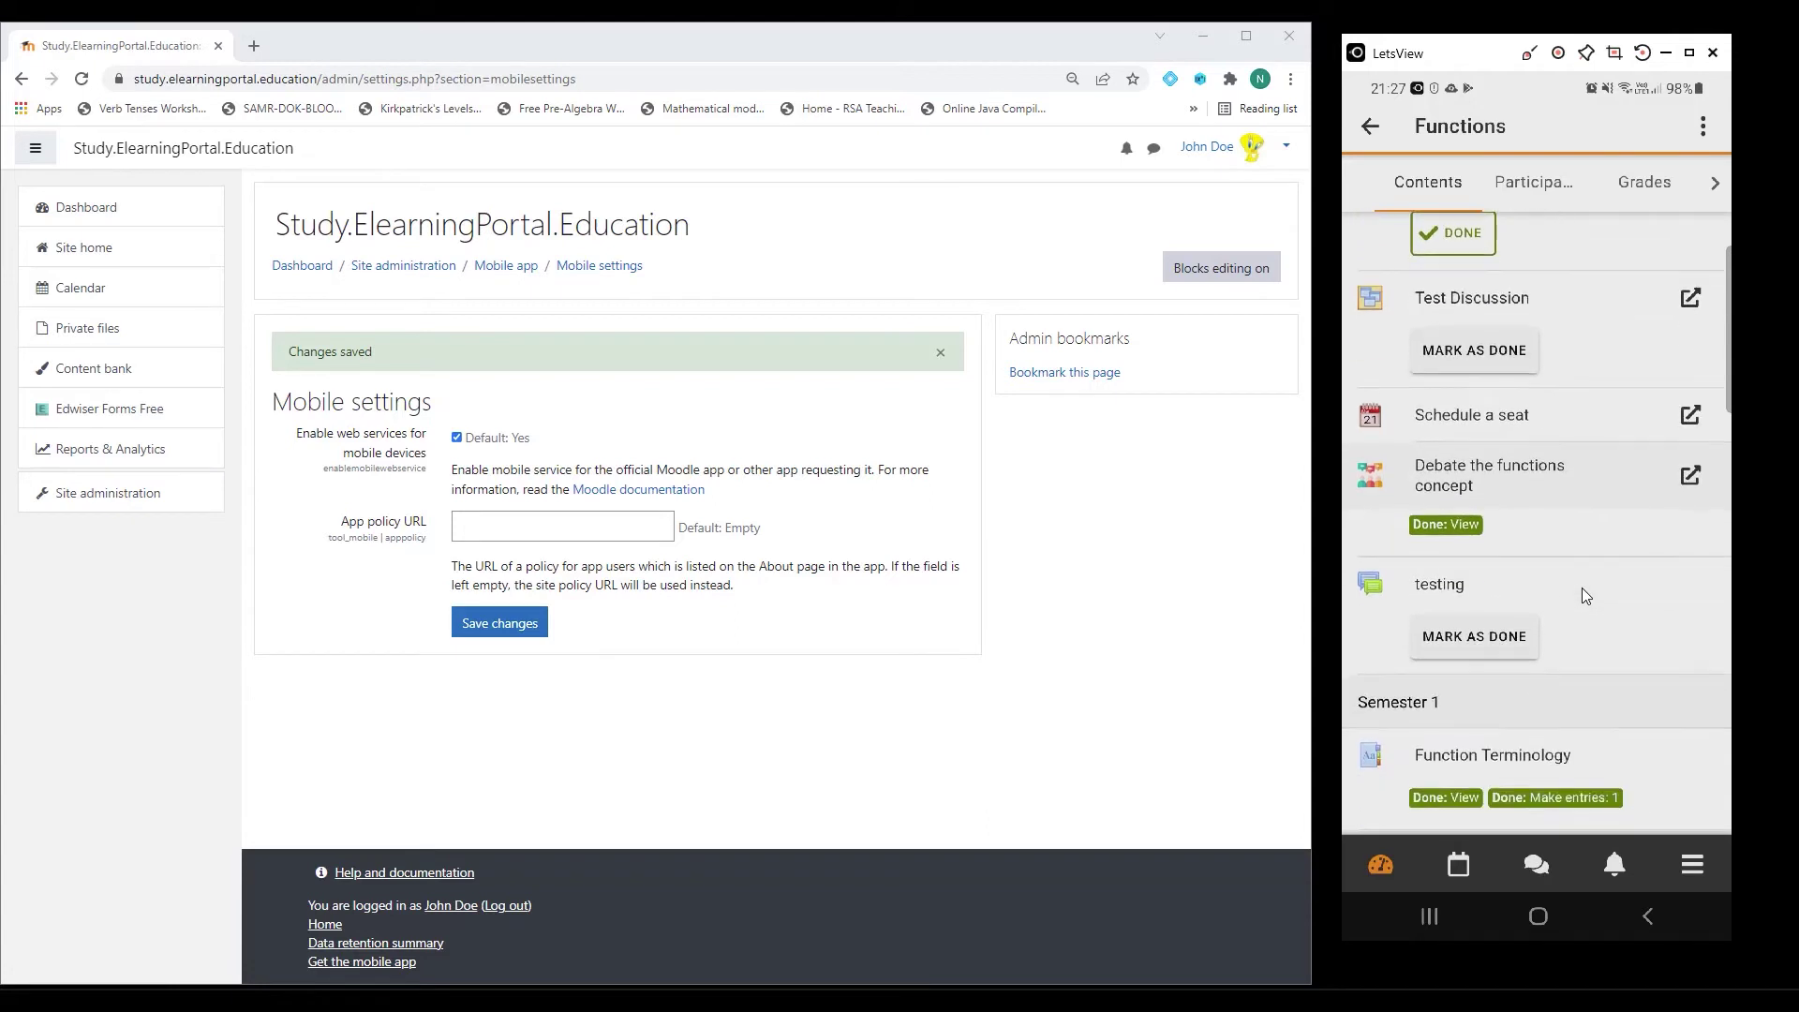
{"action": "scroll", "coordinate": [1582, 587], "scroll_direction": "down", "scroll_amount": 5}
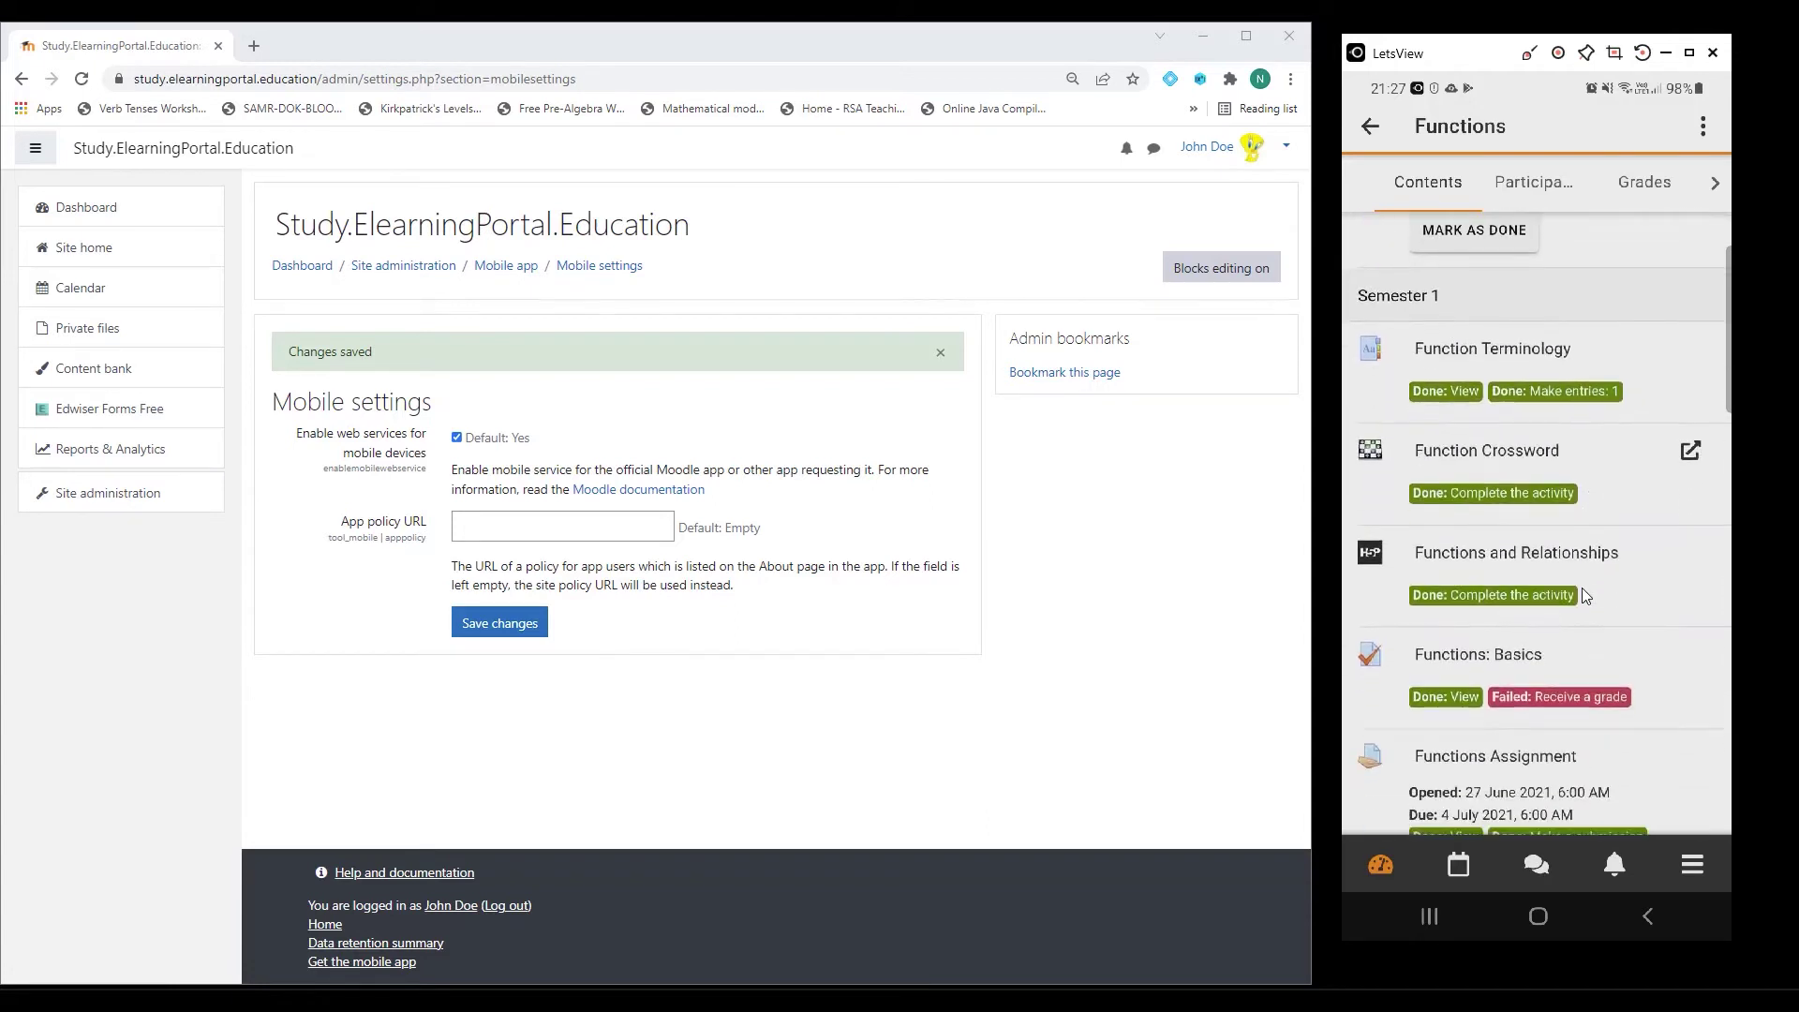
{"action": "scroll", "coordinate": [1581, 587], "scroll_direction": "up", "scroll_amount": 10}
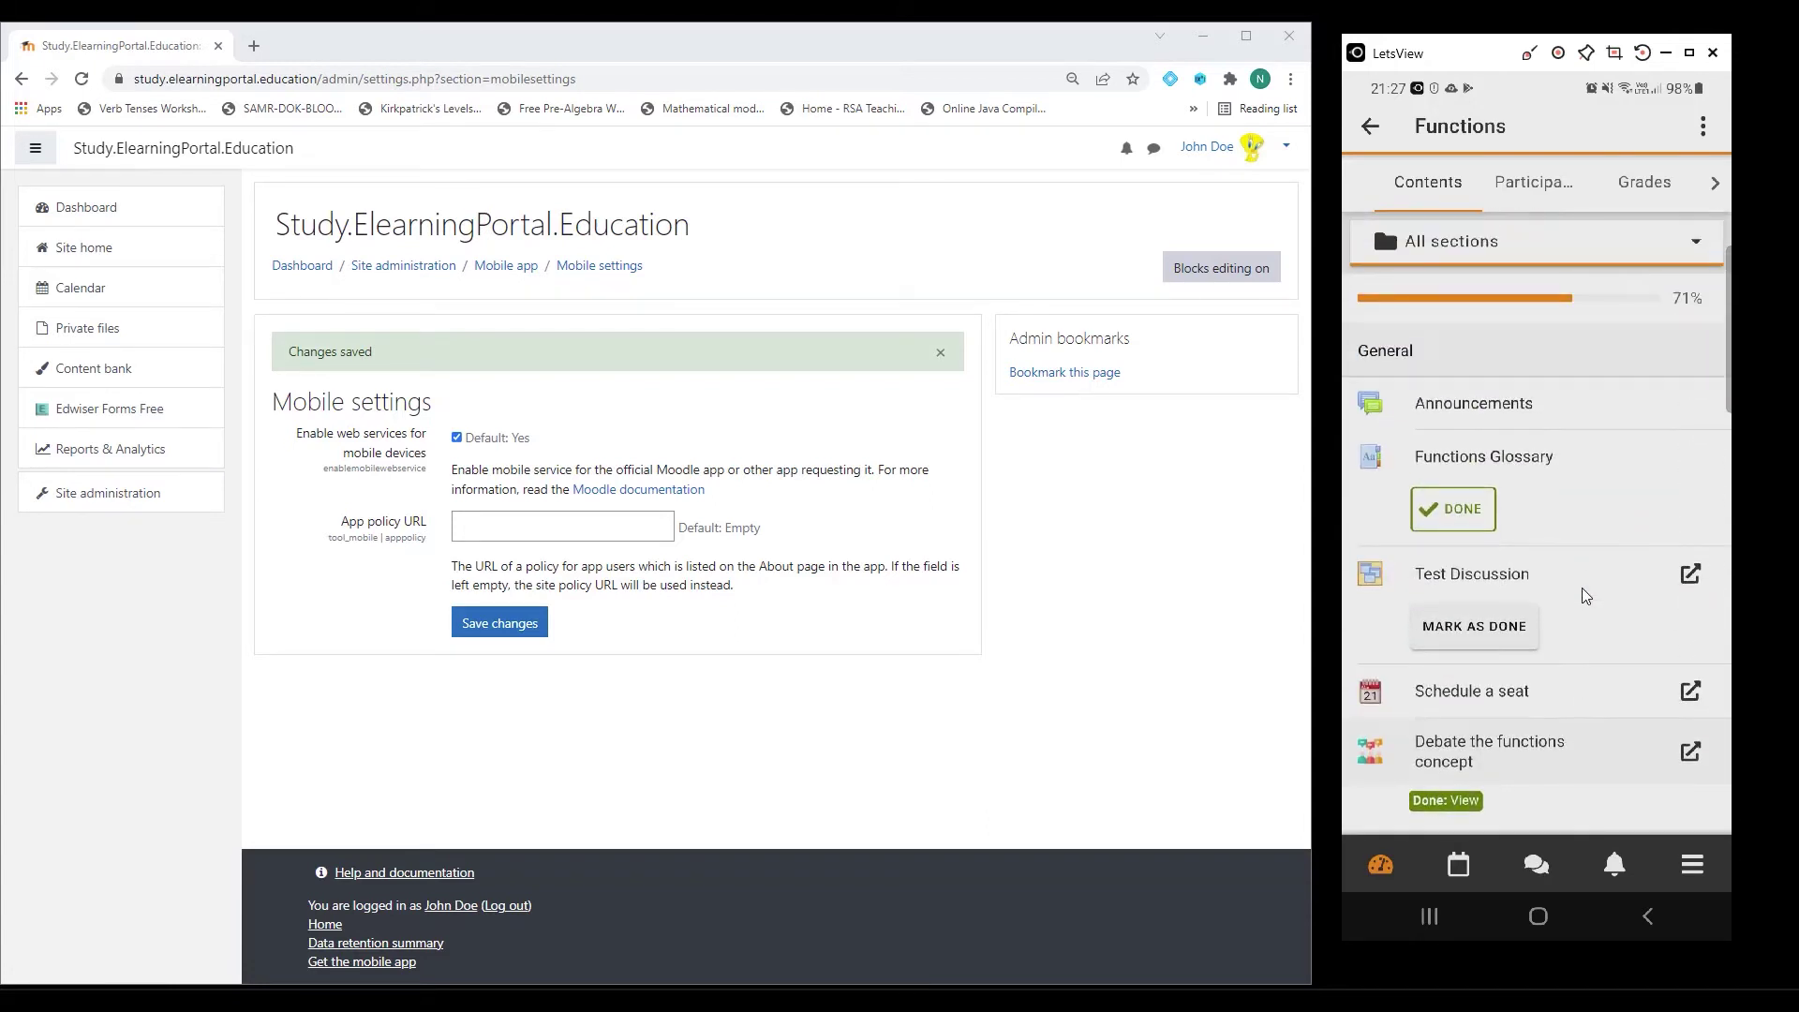
{"action": "left_click", "coordinate": [1643, 187]}
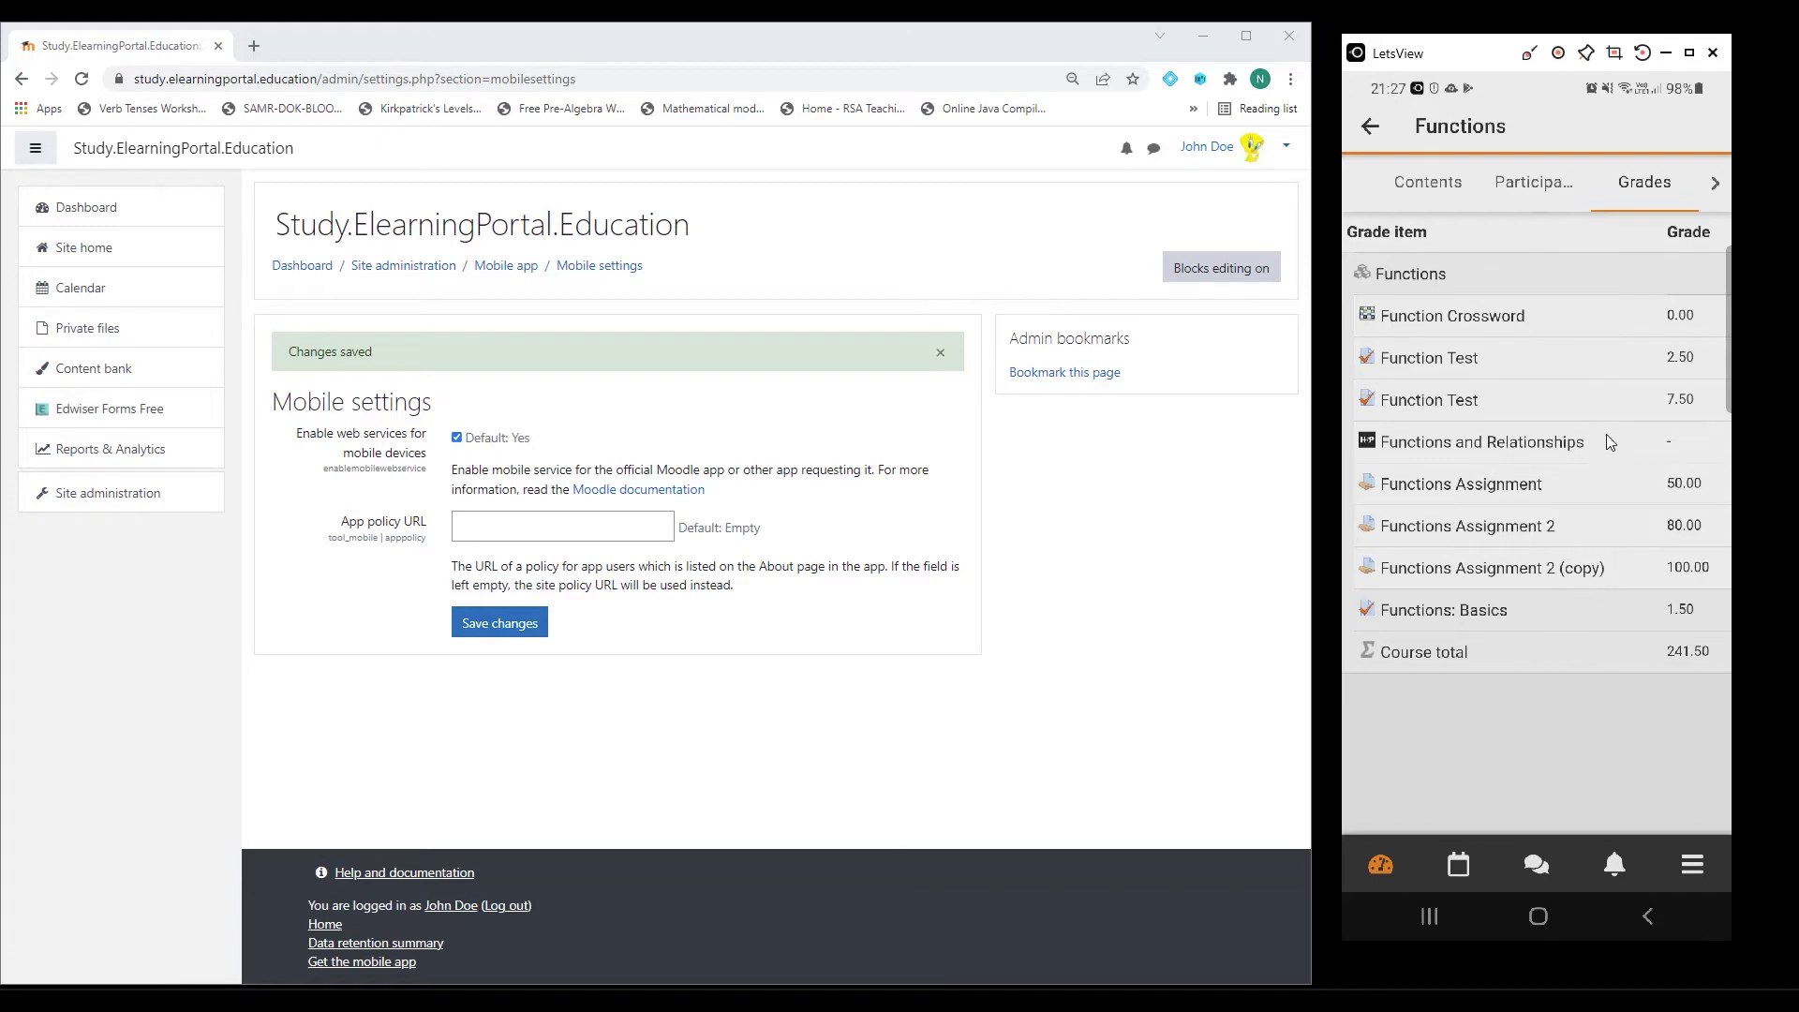
Step: Return to the Dashboard, confirm OK, and open Site home's Course categories list
{"action": "left_click", "coordinate": [1380, 867]}
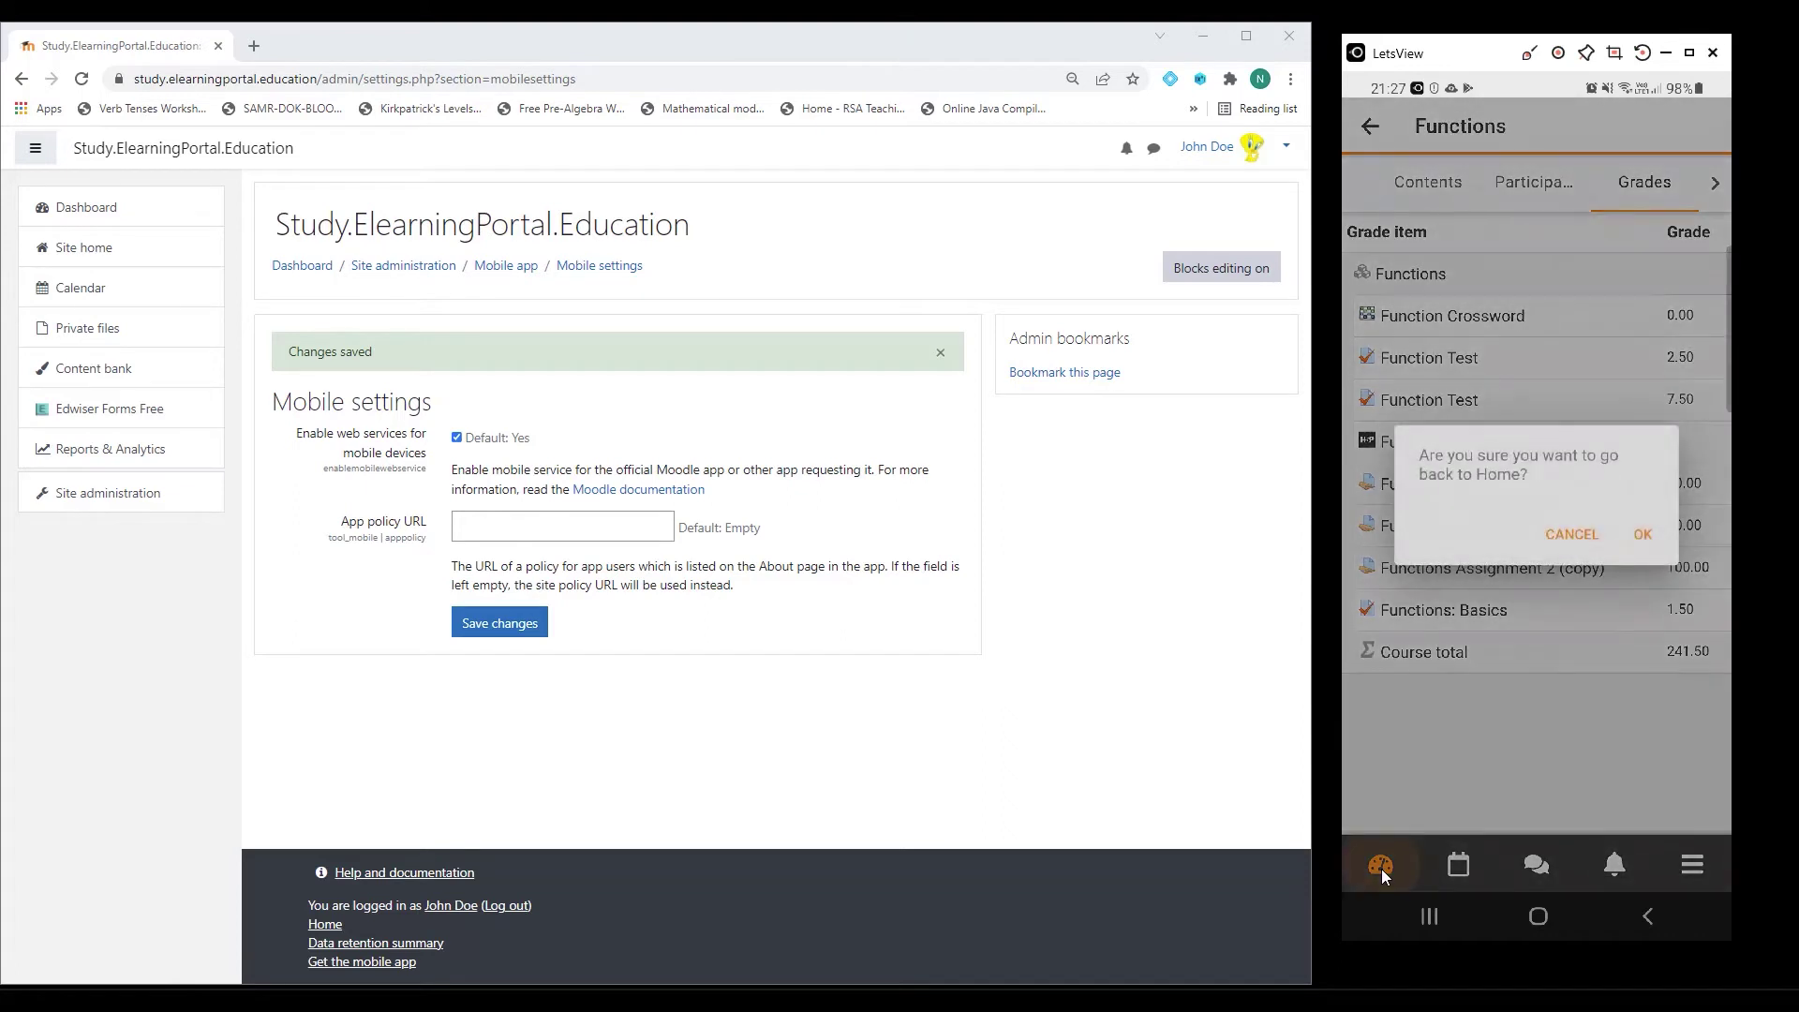
{"action": "left_click", "coordinate": [1645, 533]}
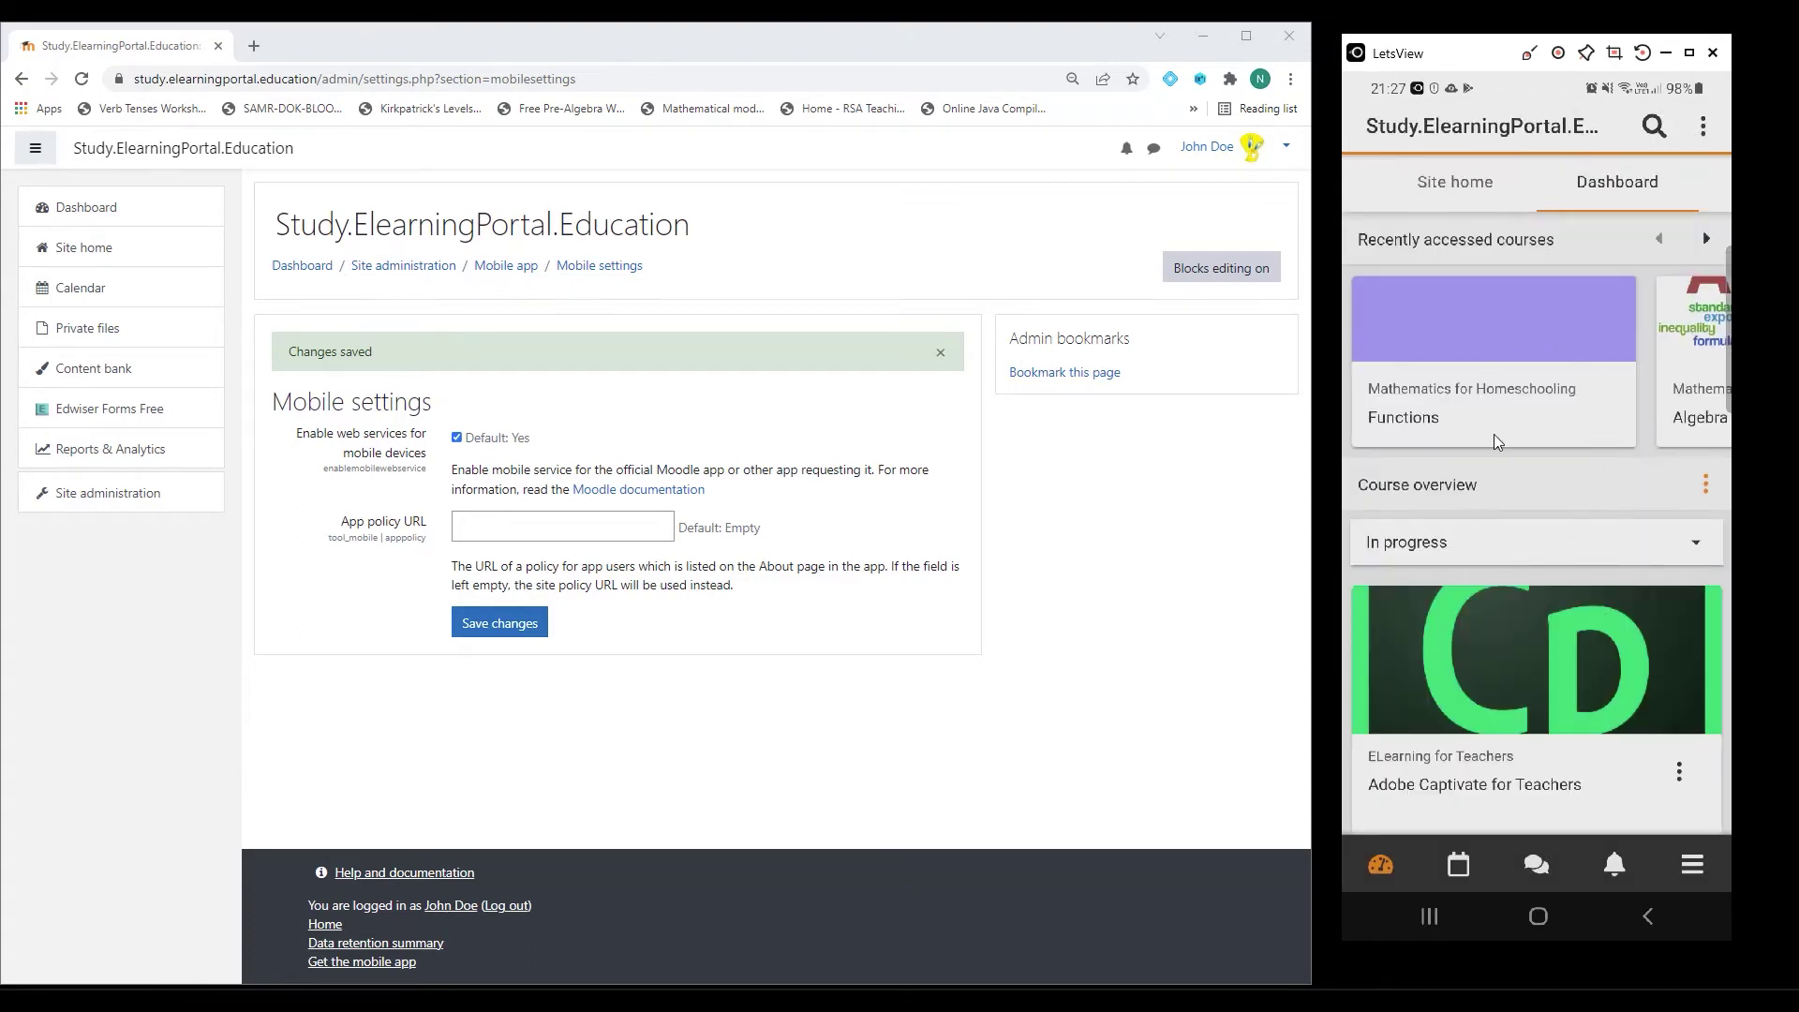
{"action": "left_click", "coordinate": [1459, 184]}
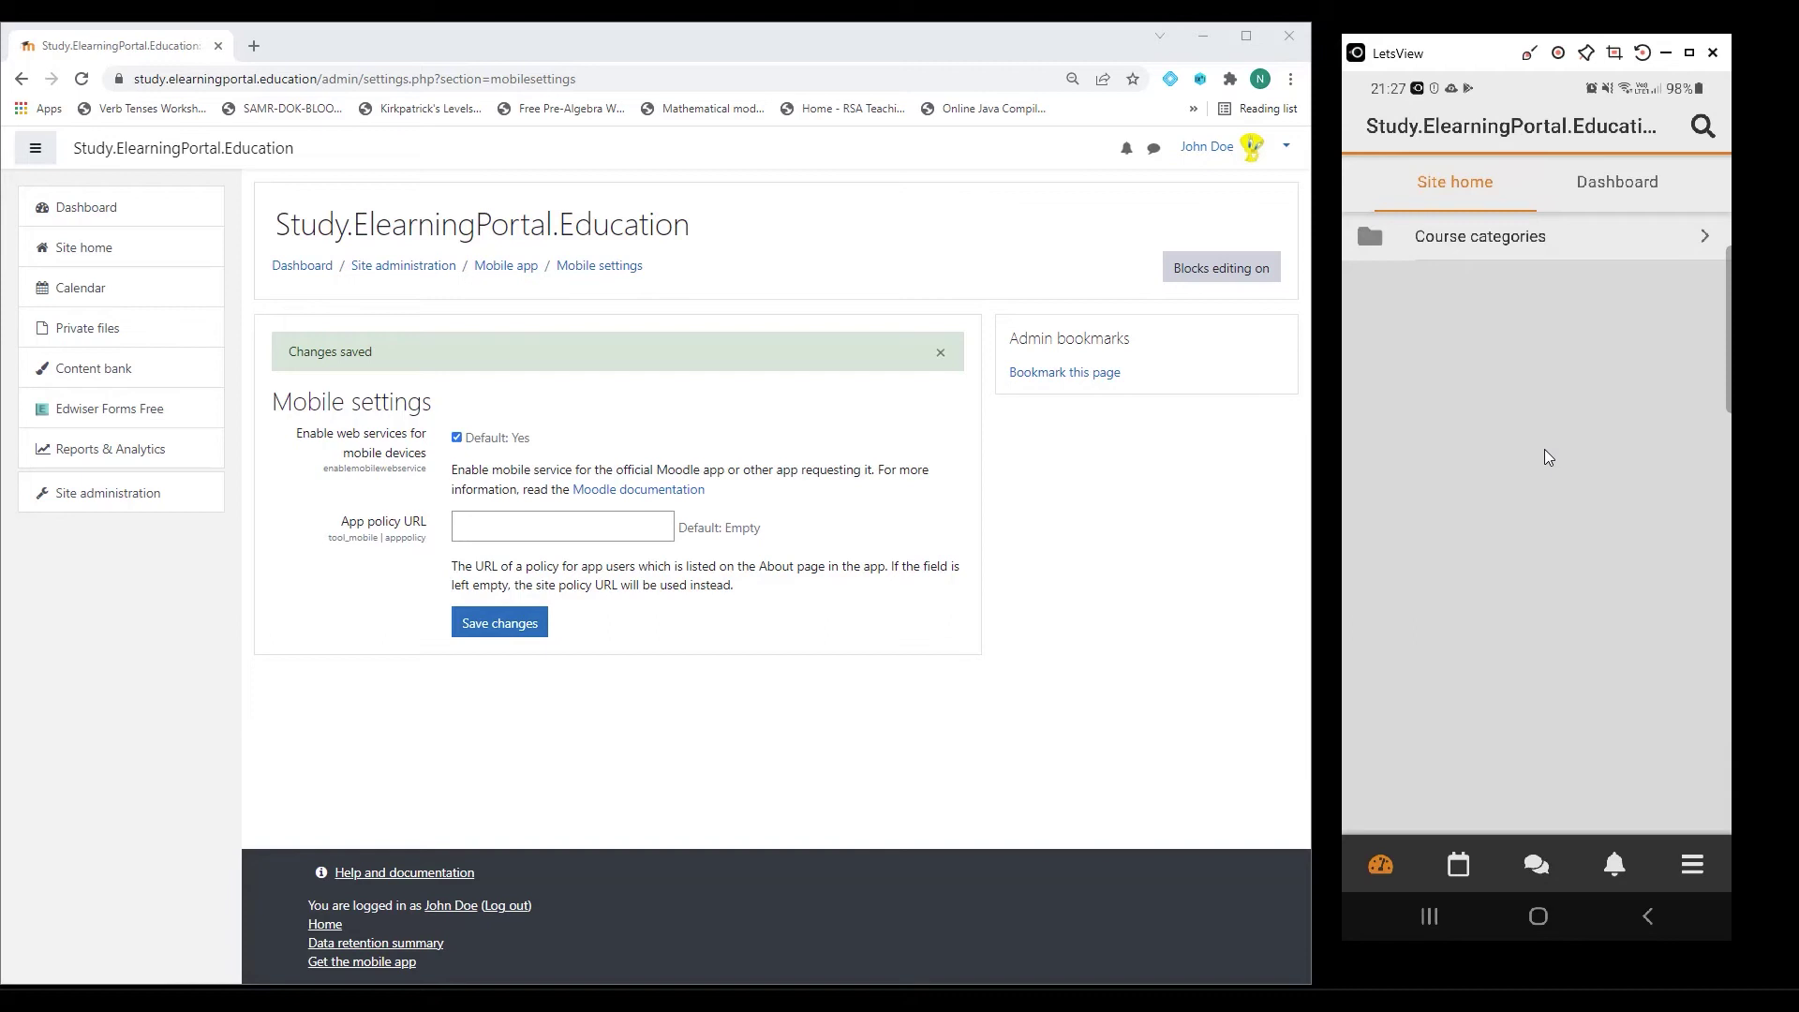
{"action": "left_click", "coordinate": [1467, 242]}
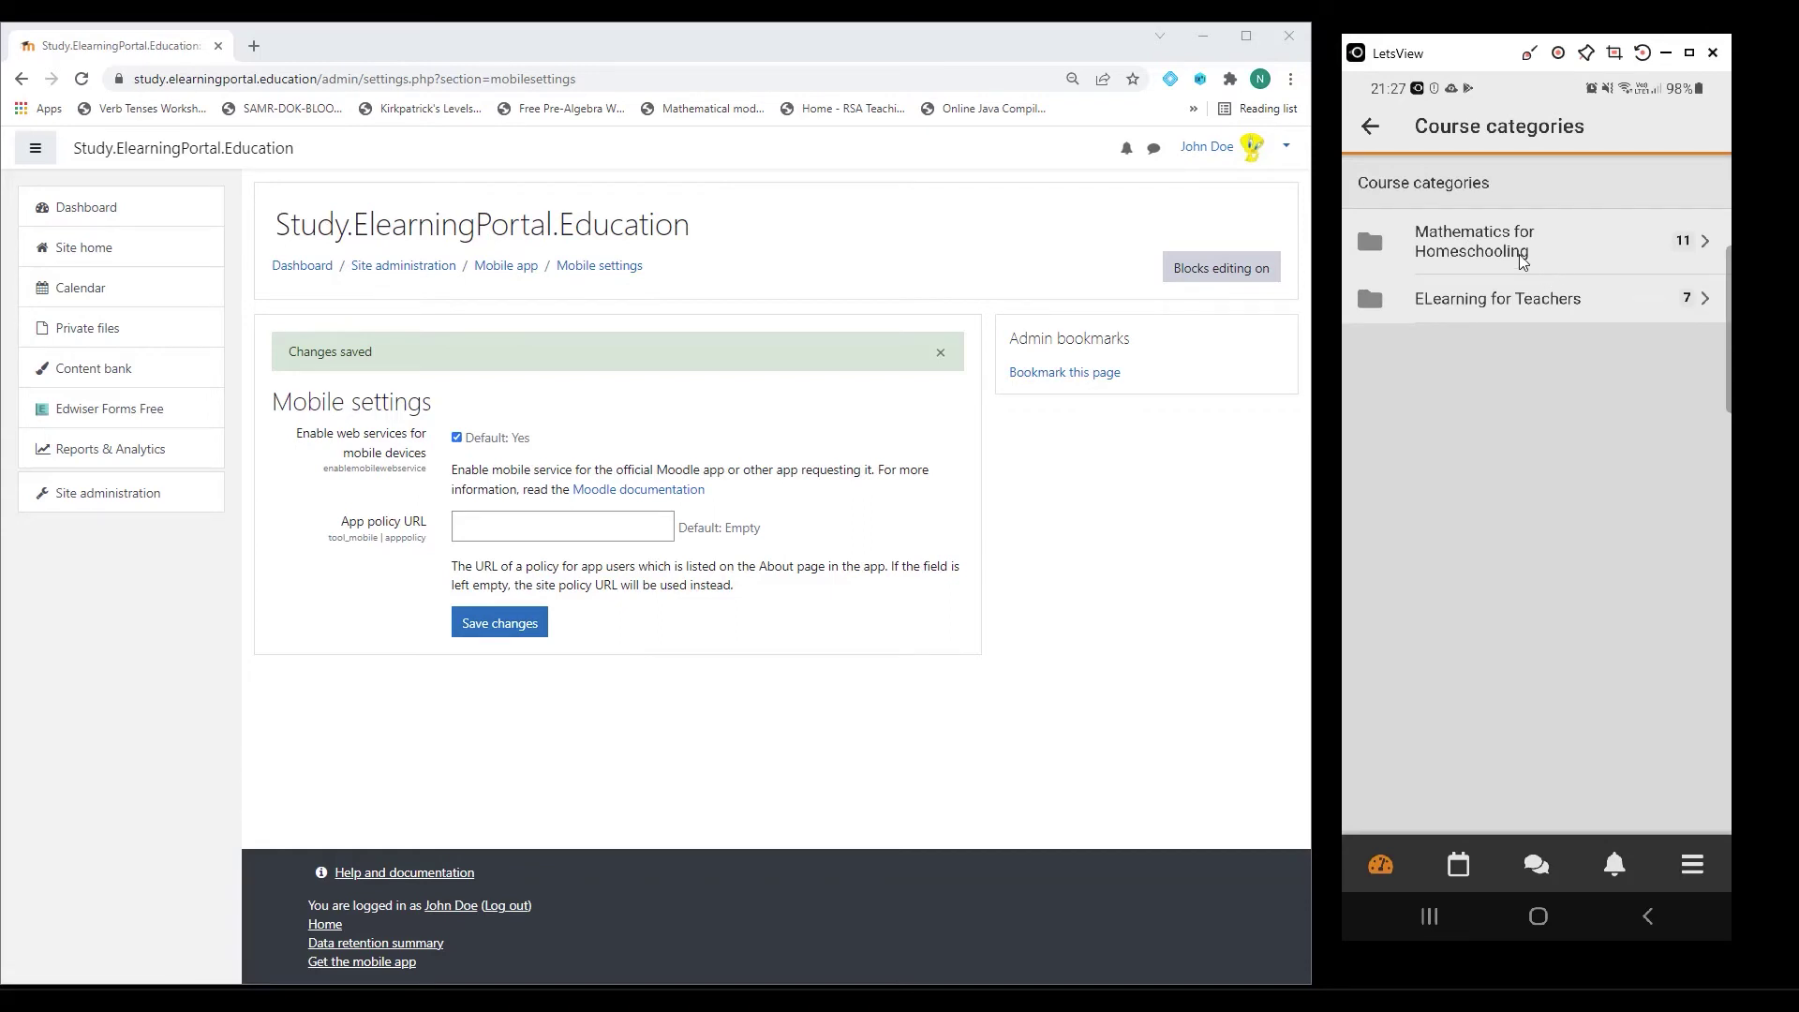
Step: View Calendar, Messages, Notifications and the More menu, then open the student's profile
{"action": "left_click", "coordinate": [1458, 863]}
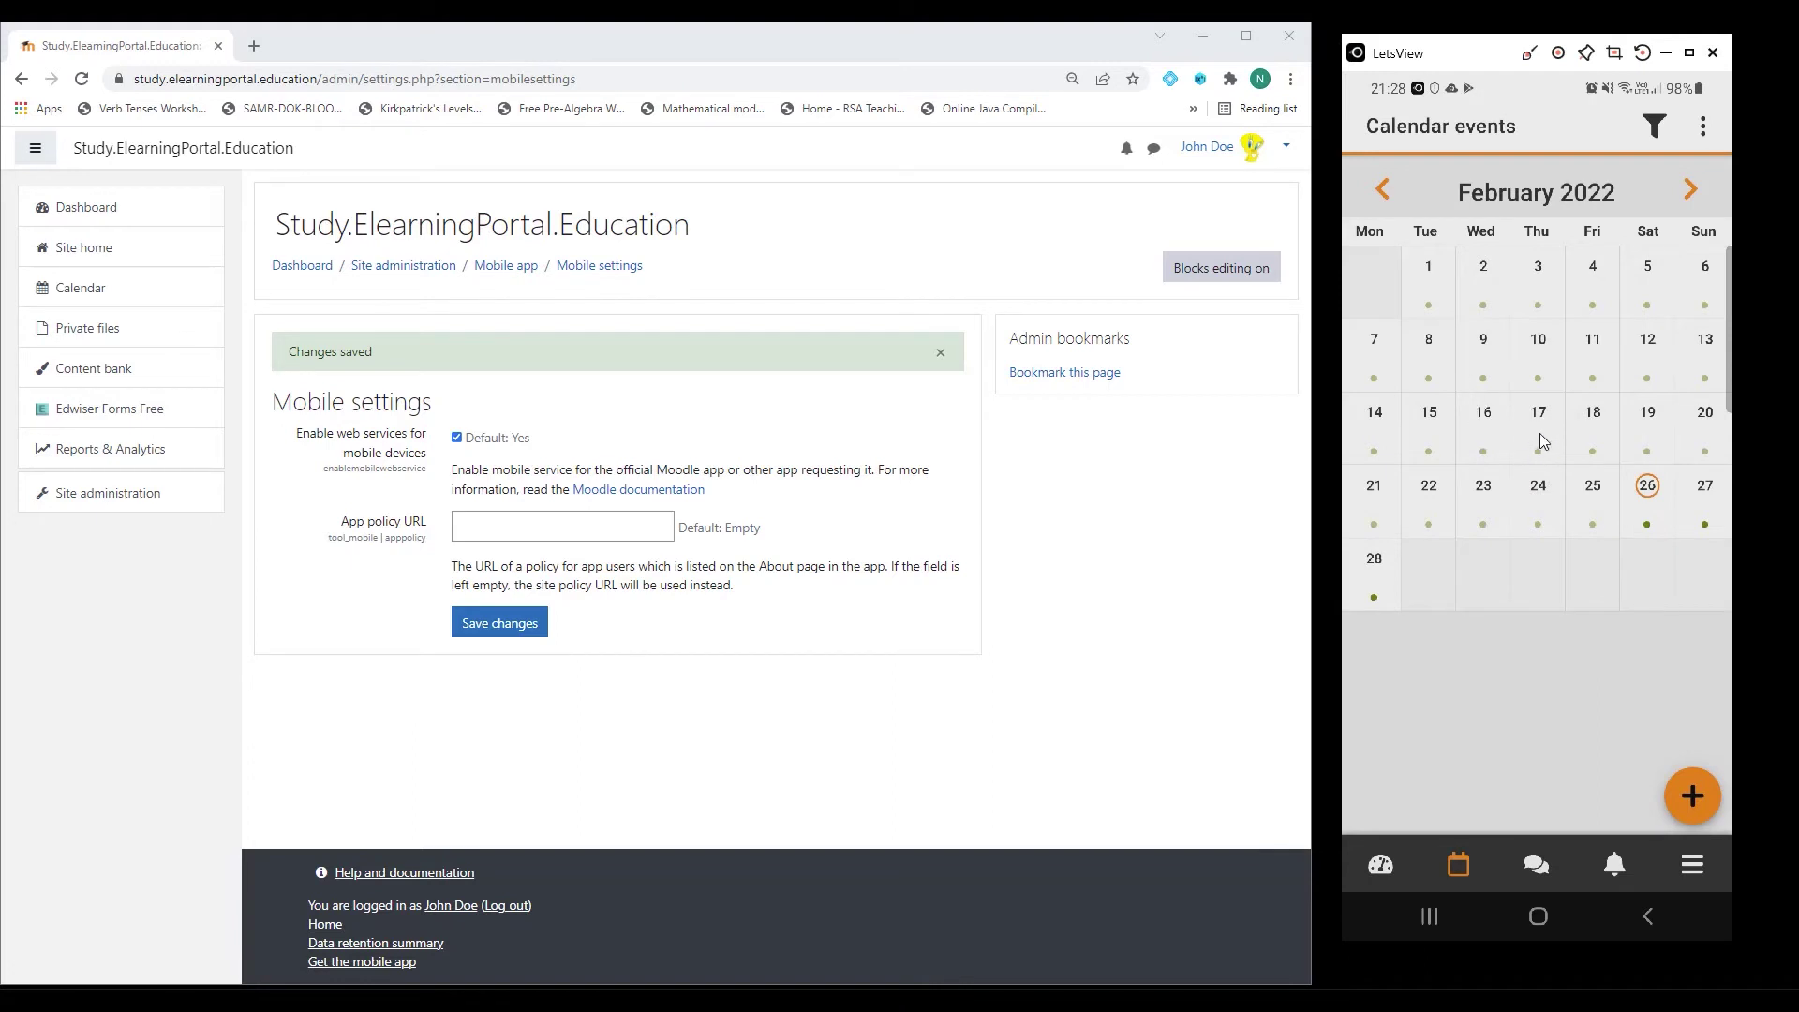
{"action": "left_click", "coordinate": [1536, 865]}
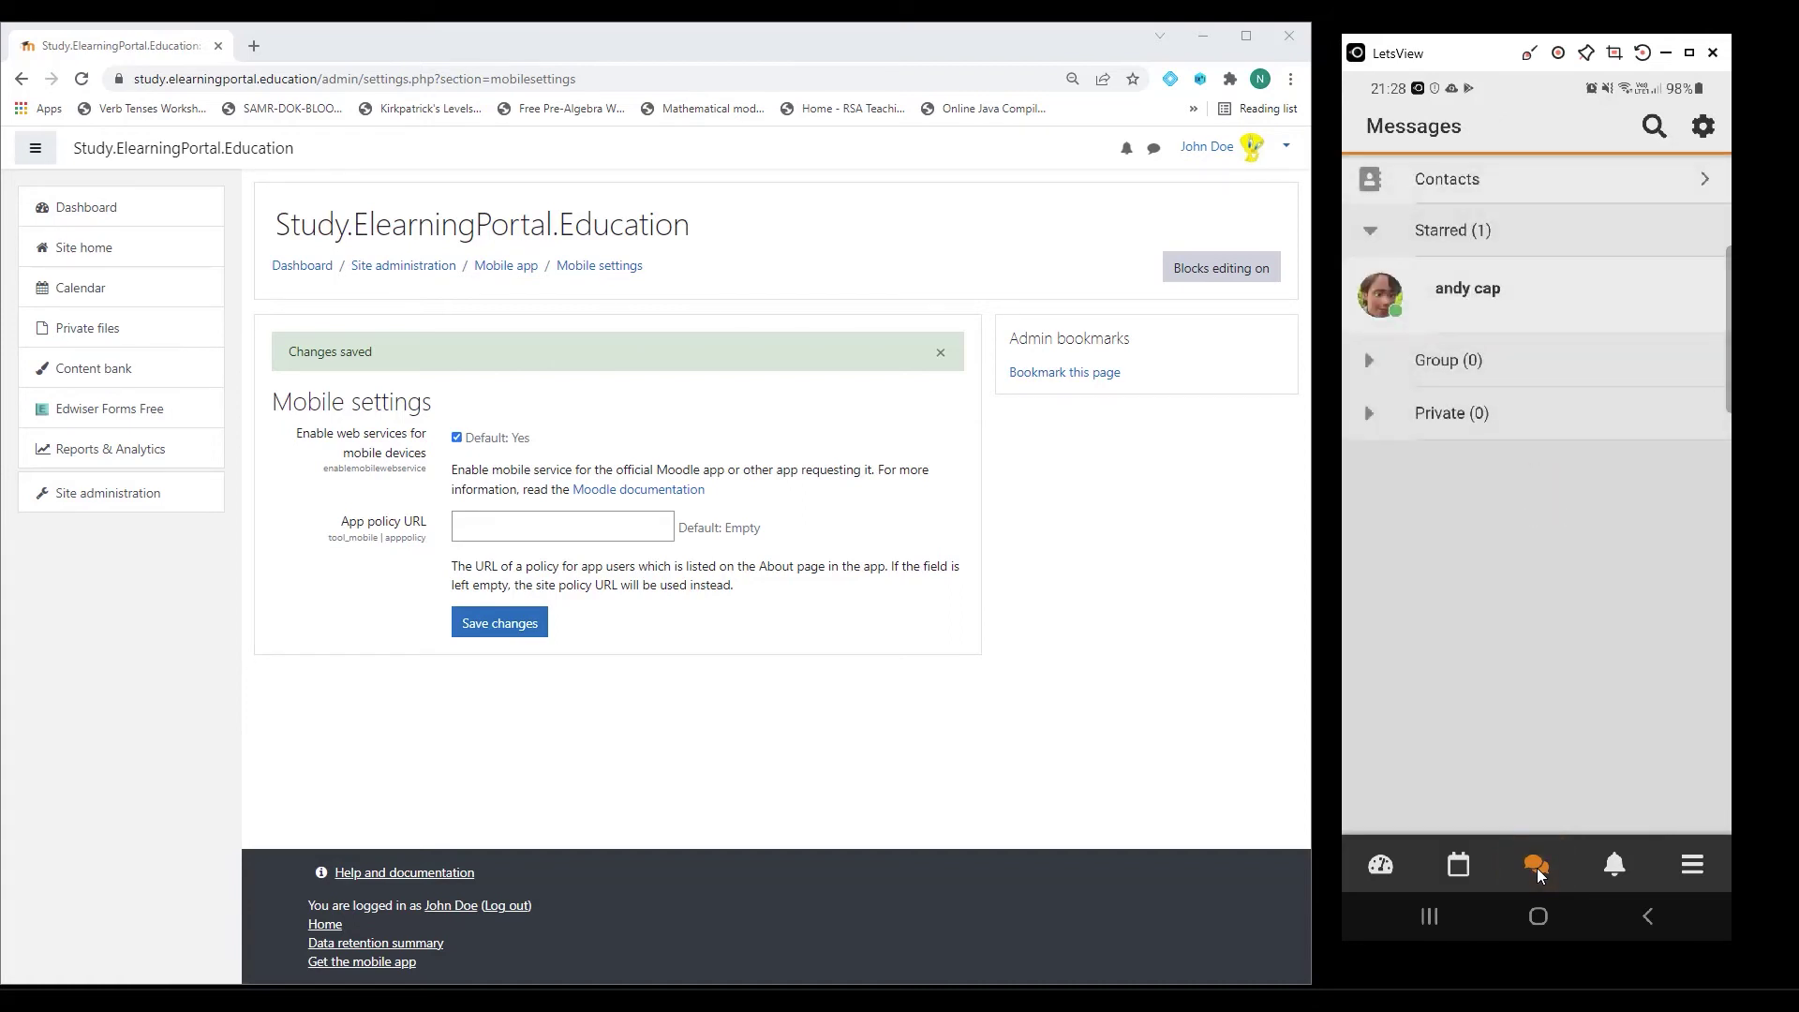
{"action": "left_click", "coordinate": [1614, 866]}
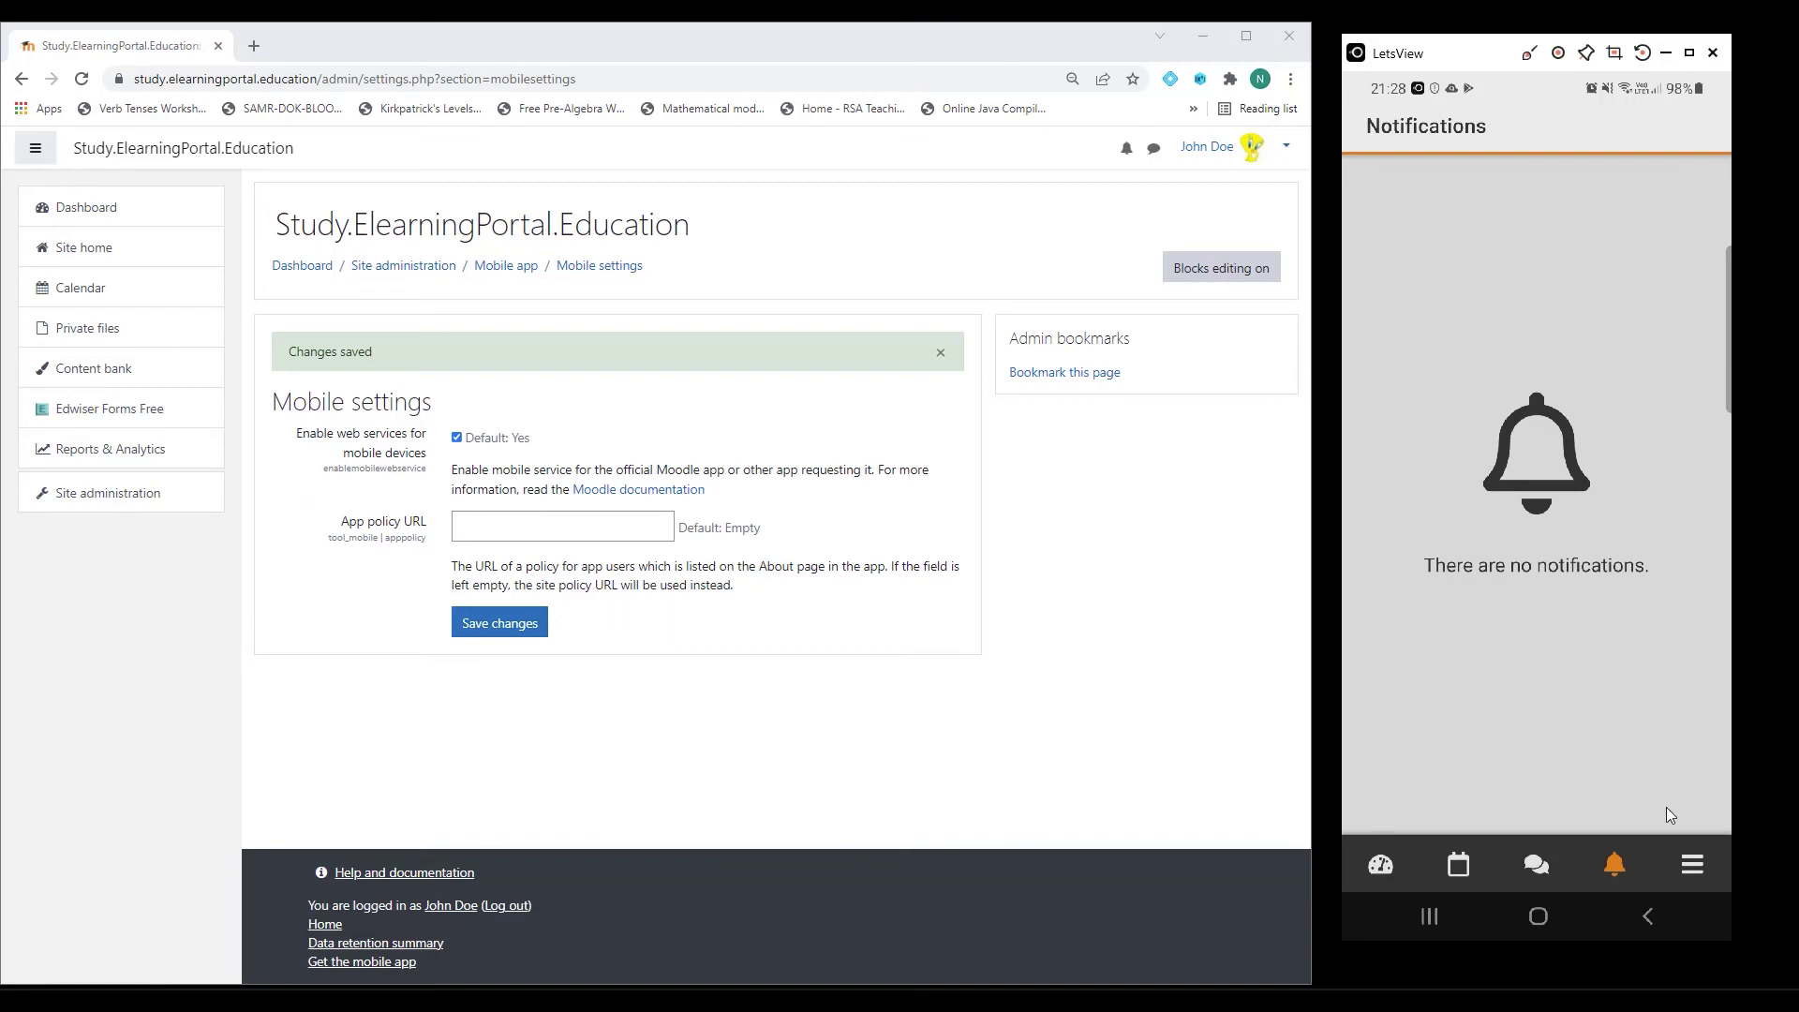
{"action": "left_click", "coordinate": [1693, 866]}
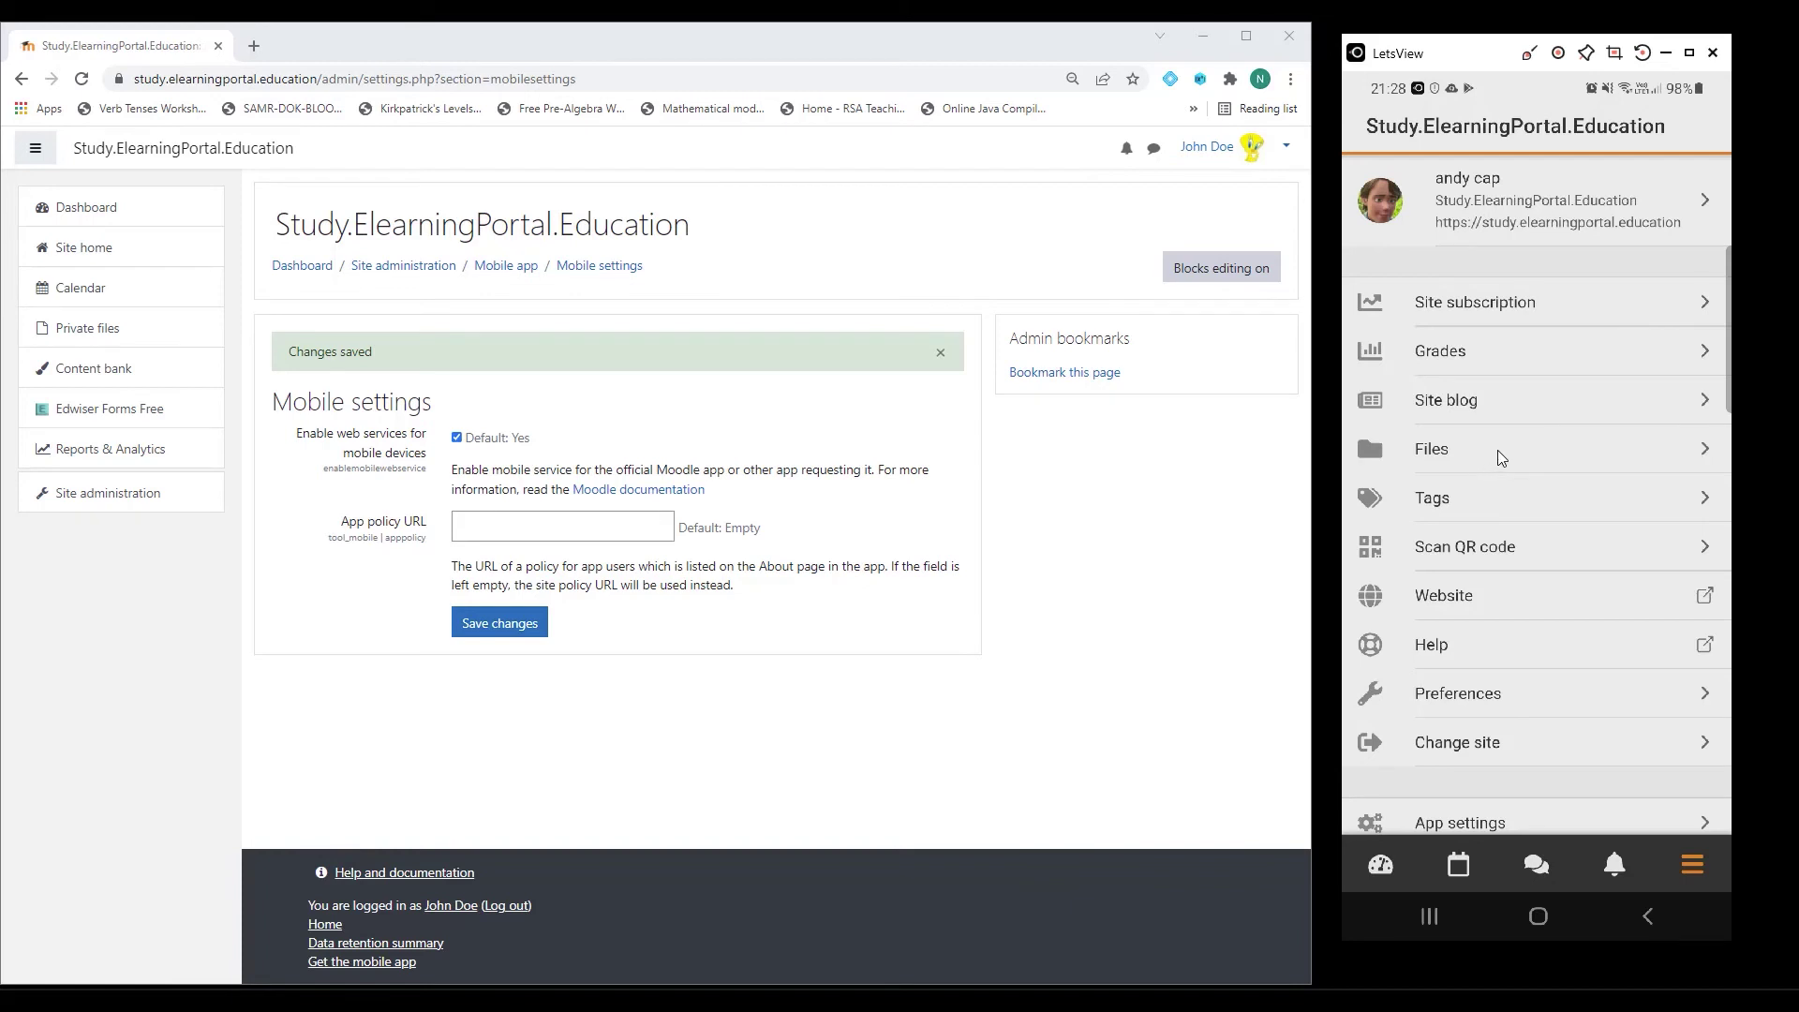
{"action": "left_click", "coordinate": [1698, 197]}
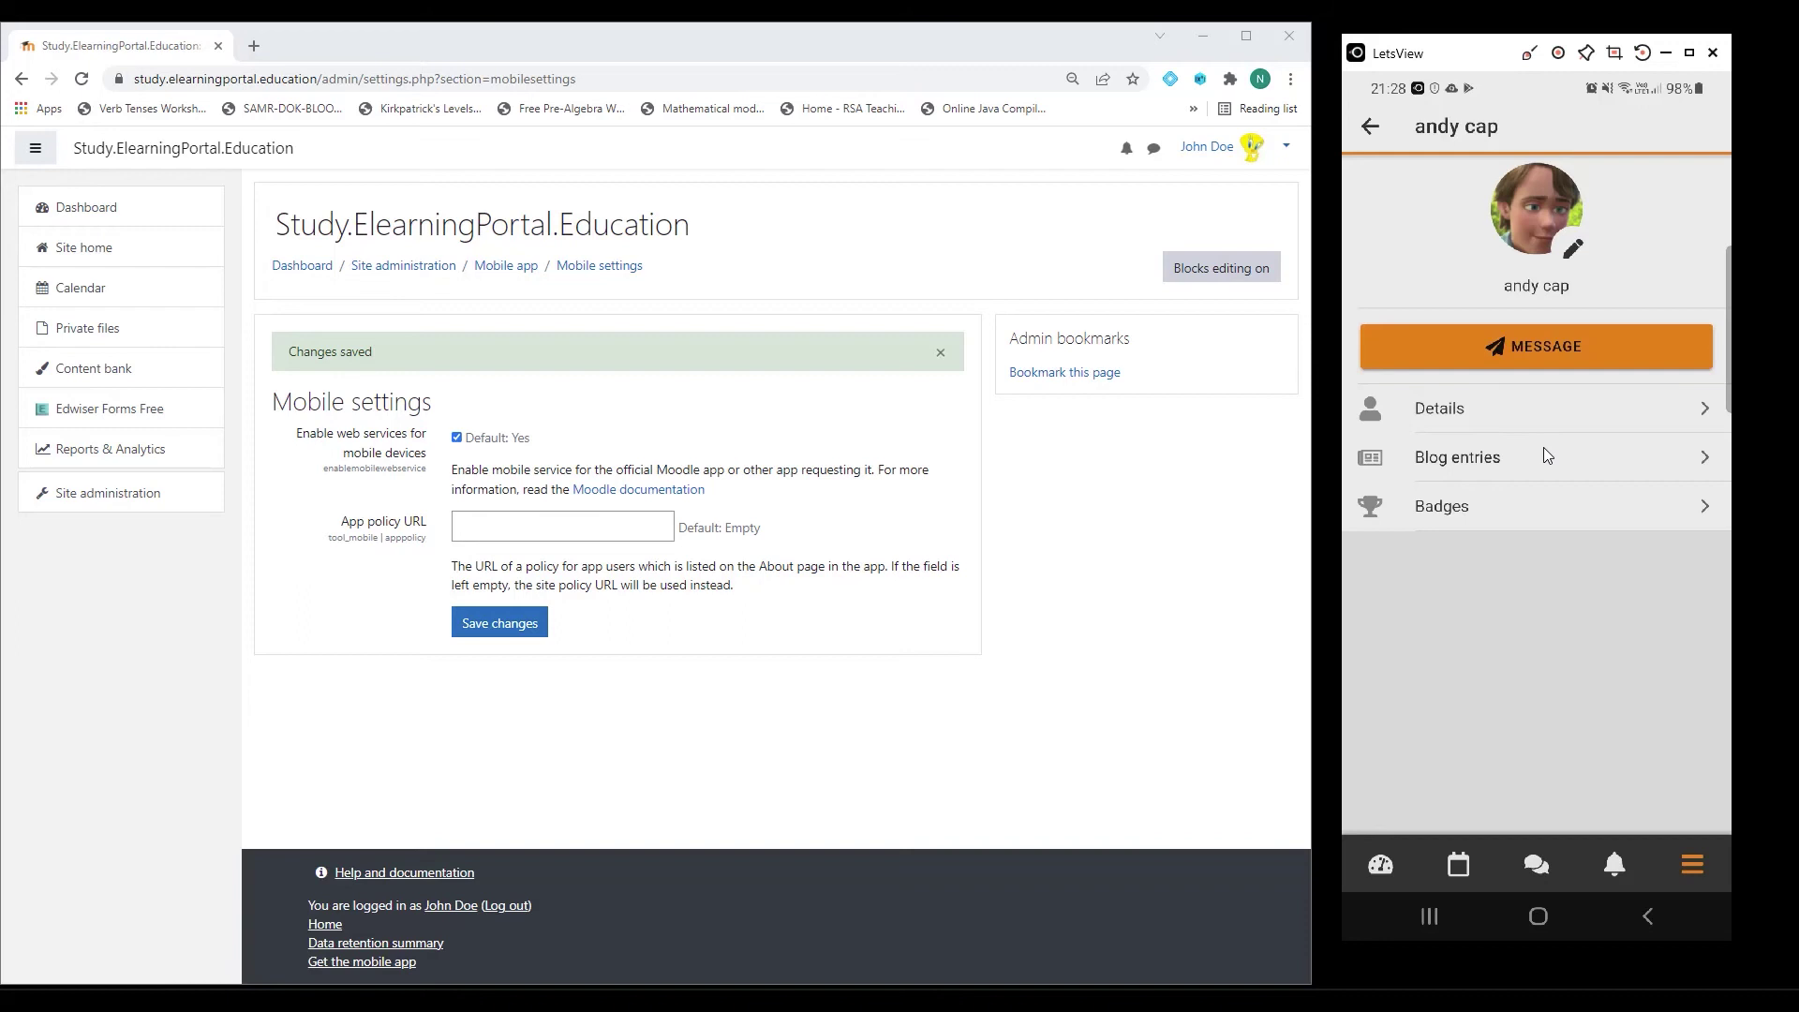
Step: Browse the Mathematics for Homeschooling category's courses and open Functions from that list
{"action": "left_click", "coordinate": [1380, 865]}
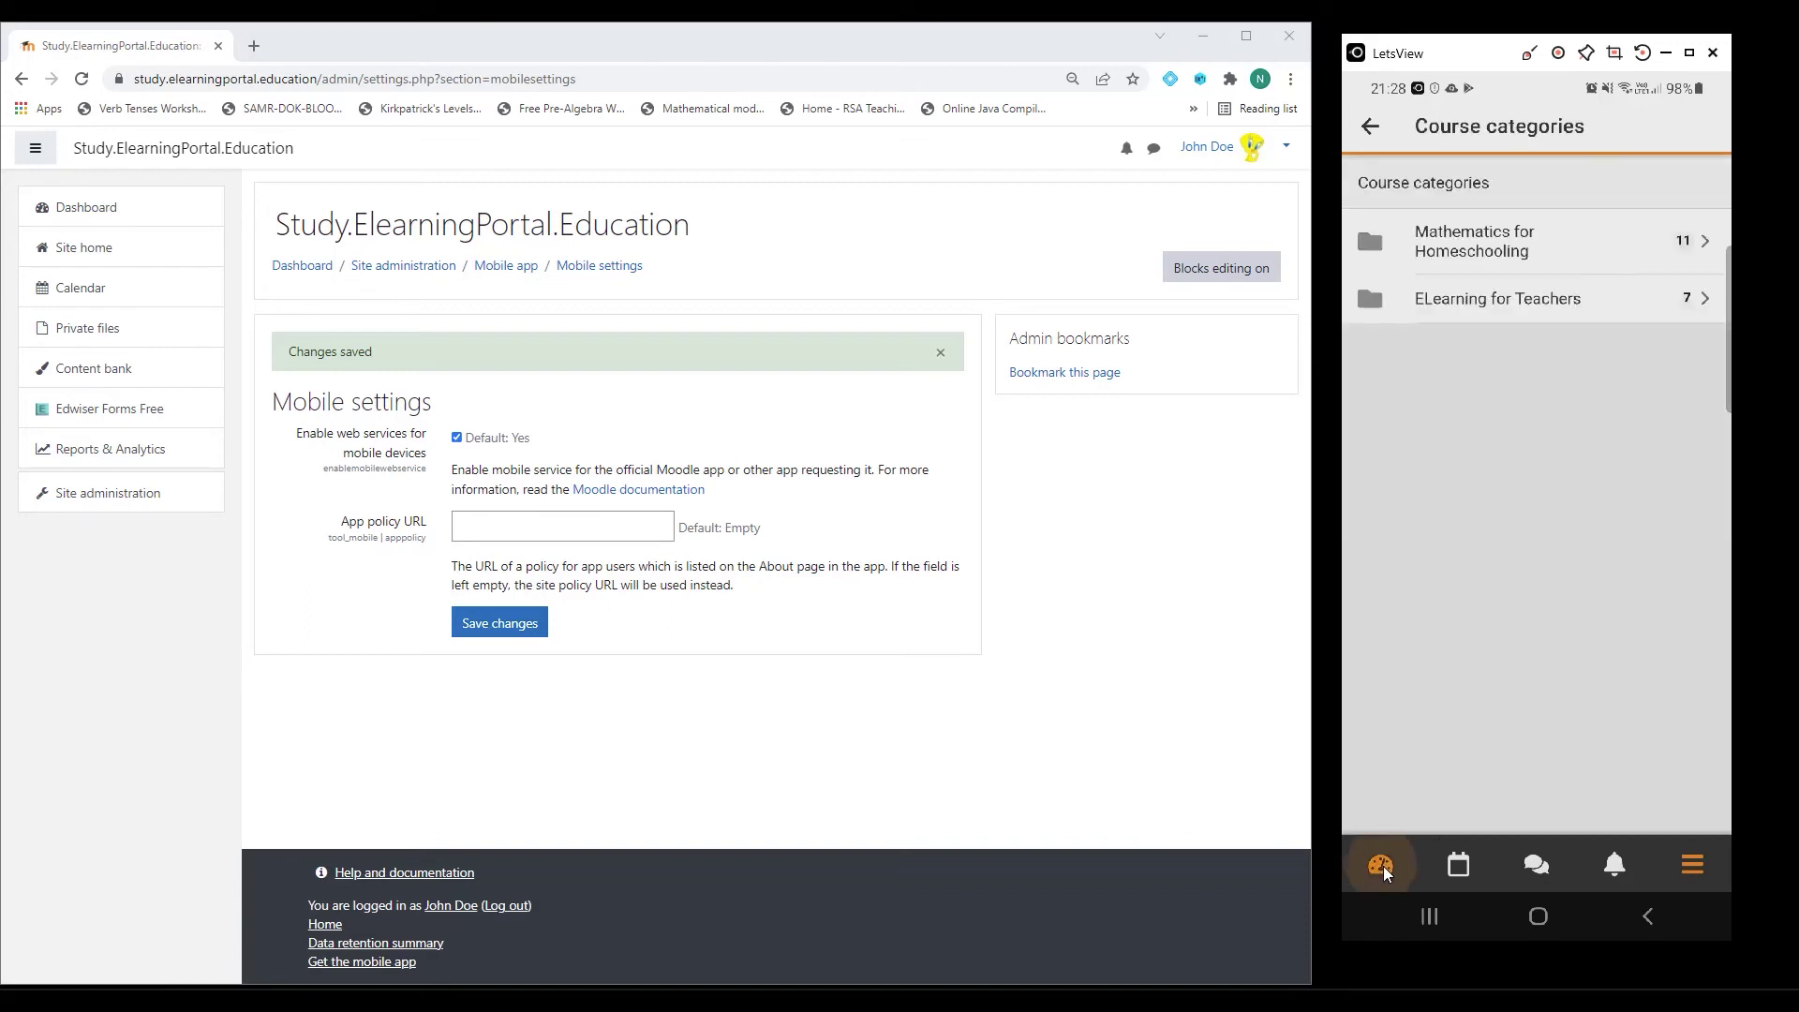
{"action": "left_click", "coordinate": [1520, 242]}
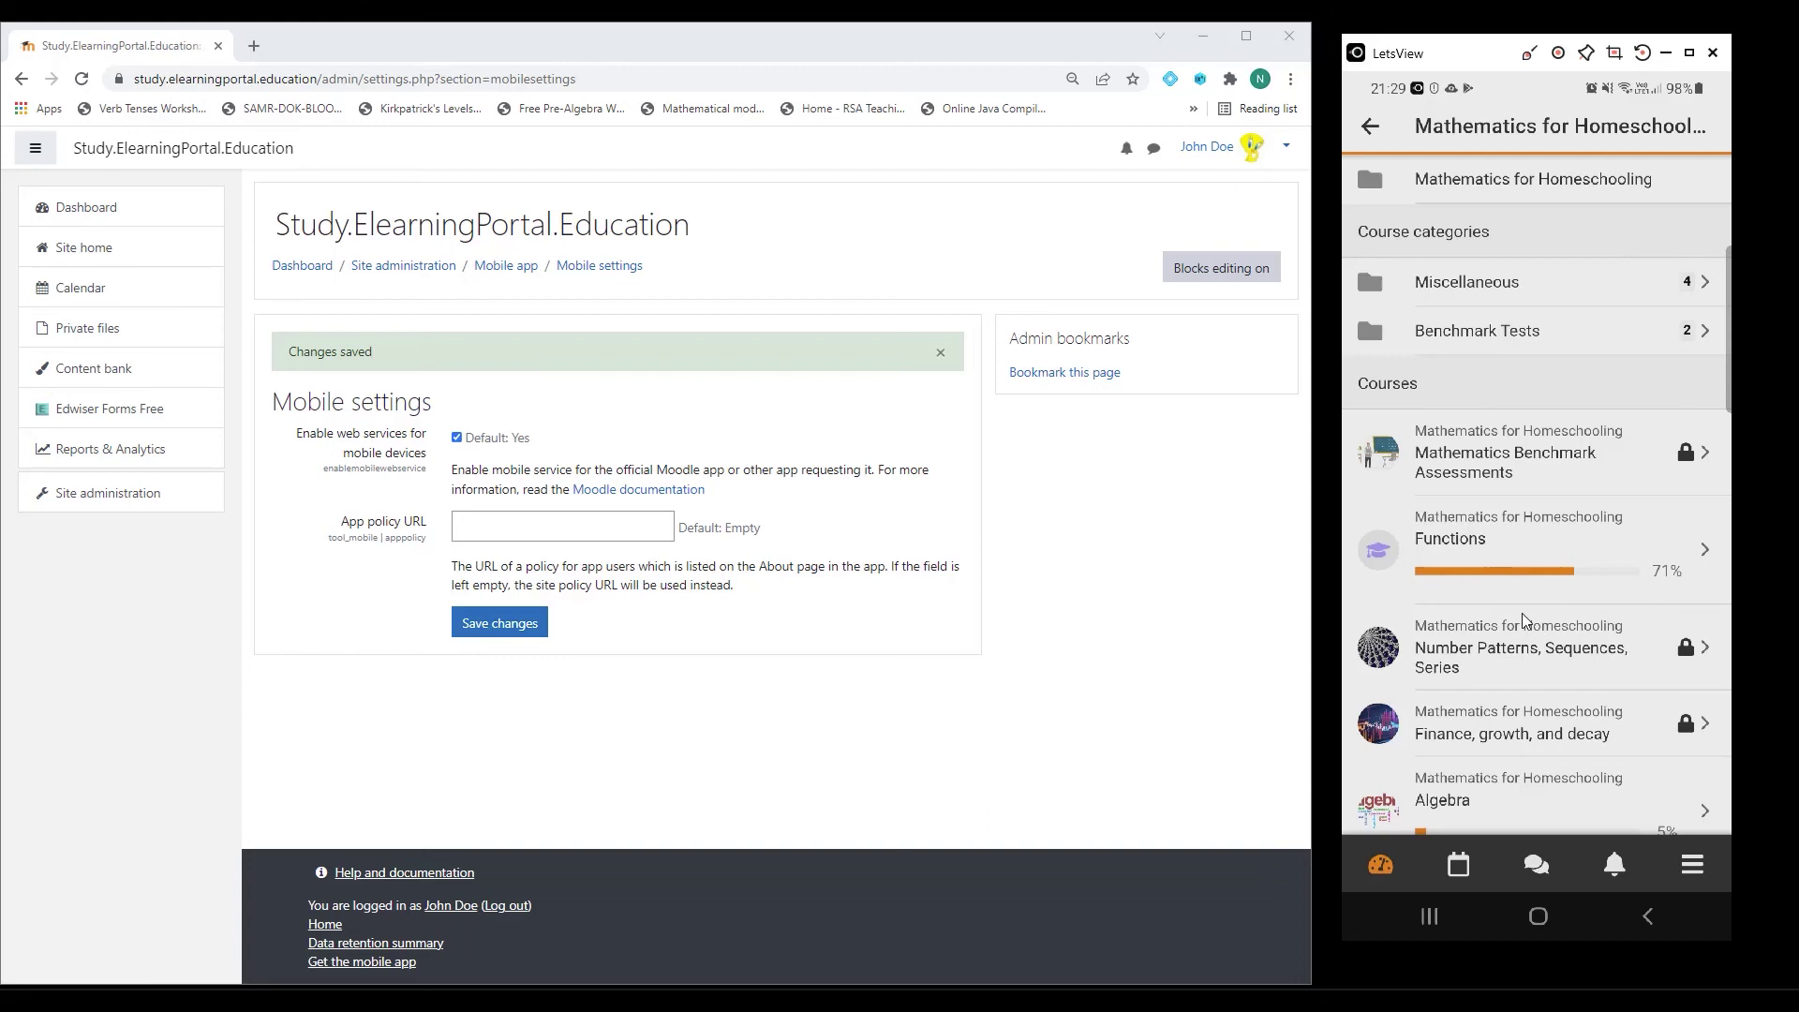
{"action": "scroll", "coordinate": [1522, 615], "scroll_direction": "down", "scroll_amount": 5}
{"action": "left_click", "coordinate": [1527, 582]}
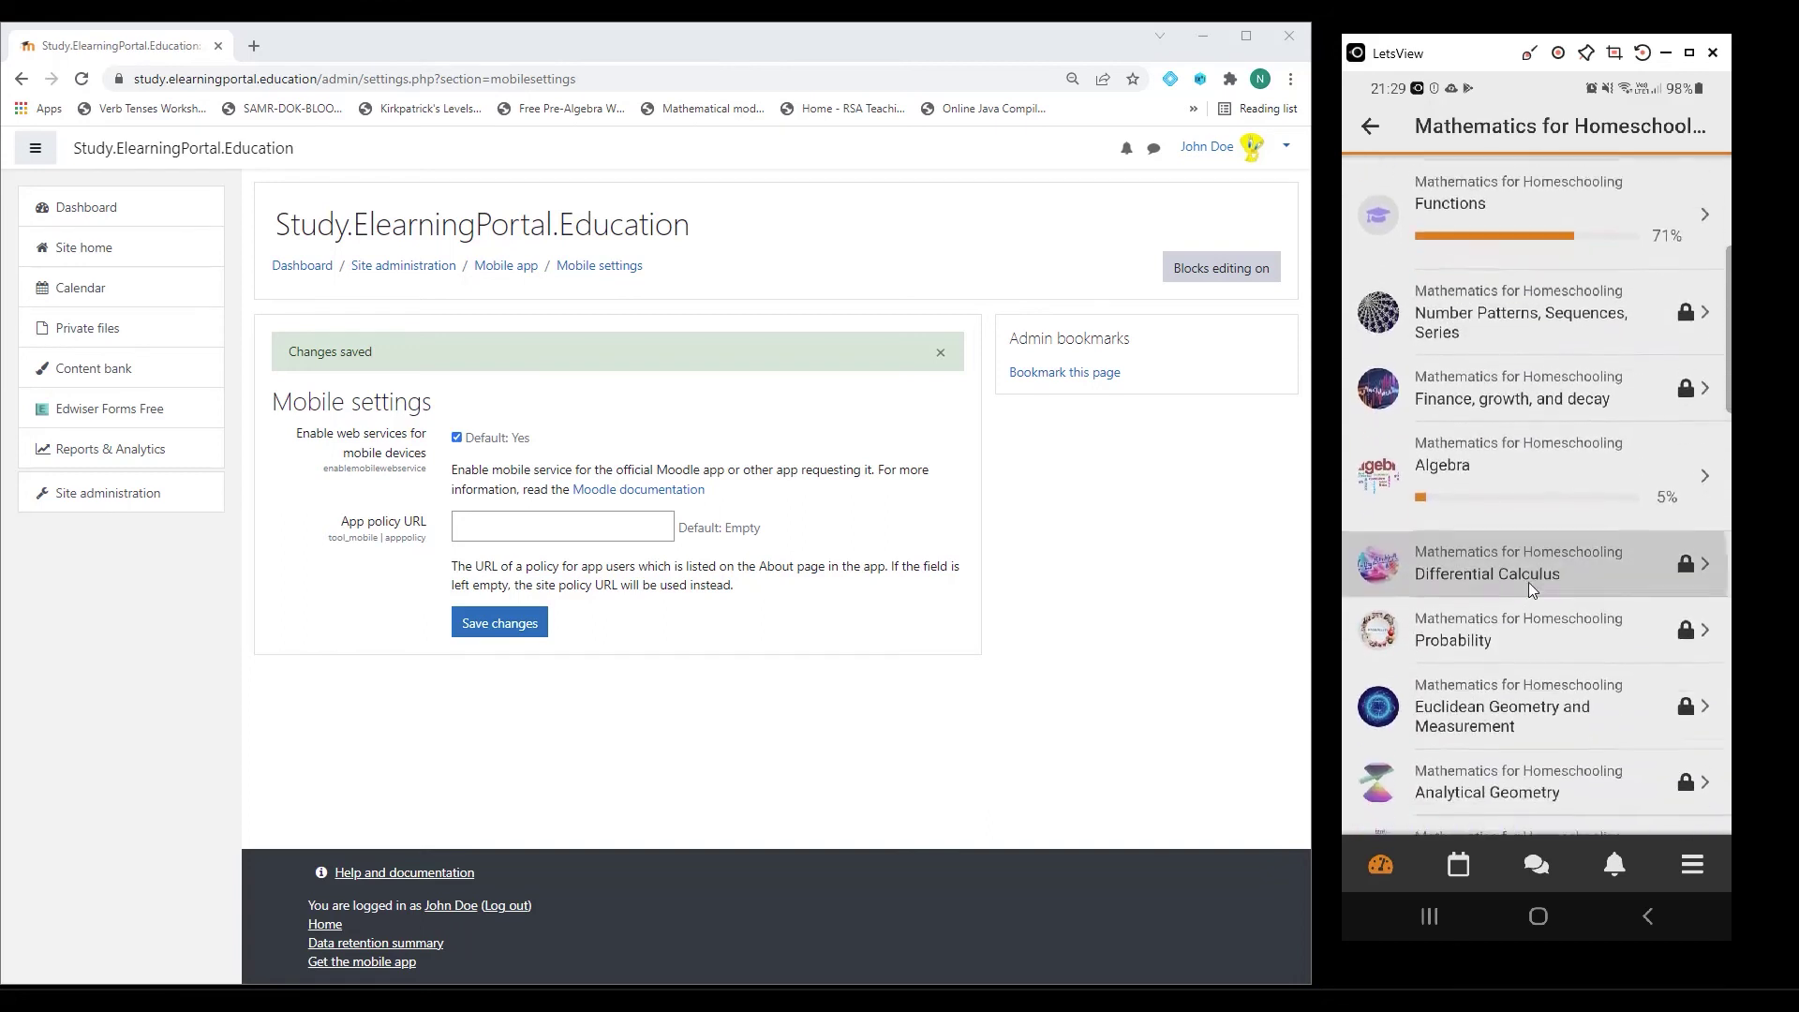
{"action": "scroll", "coordinate": [1529, 599], "scroll_direction": "down", "scroll_amount": 1}
{"action": "scroll", "coordinate": [1534, 667], "scroll_direction": "down", "scroll_amount": 1}
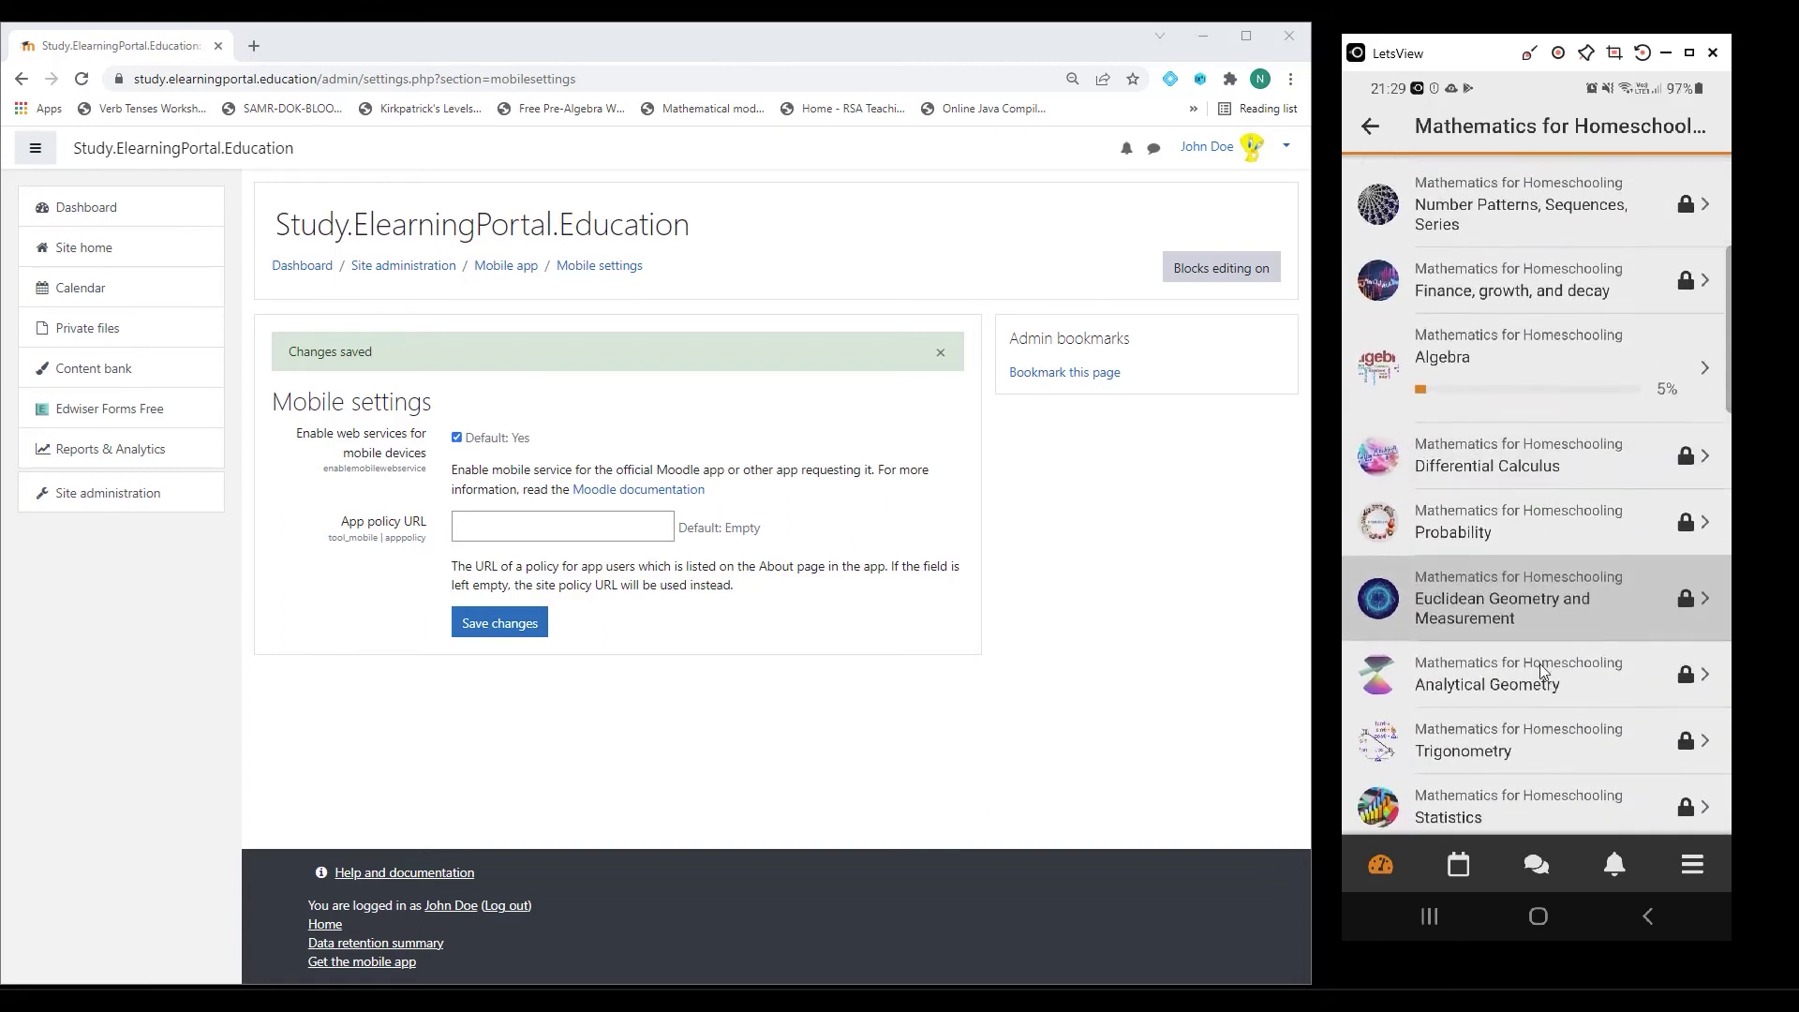
{"action": "scroll", "coordinate": [1531, 442], "scroll_direction": "up", "scroll_amount": 3}
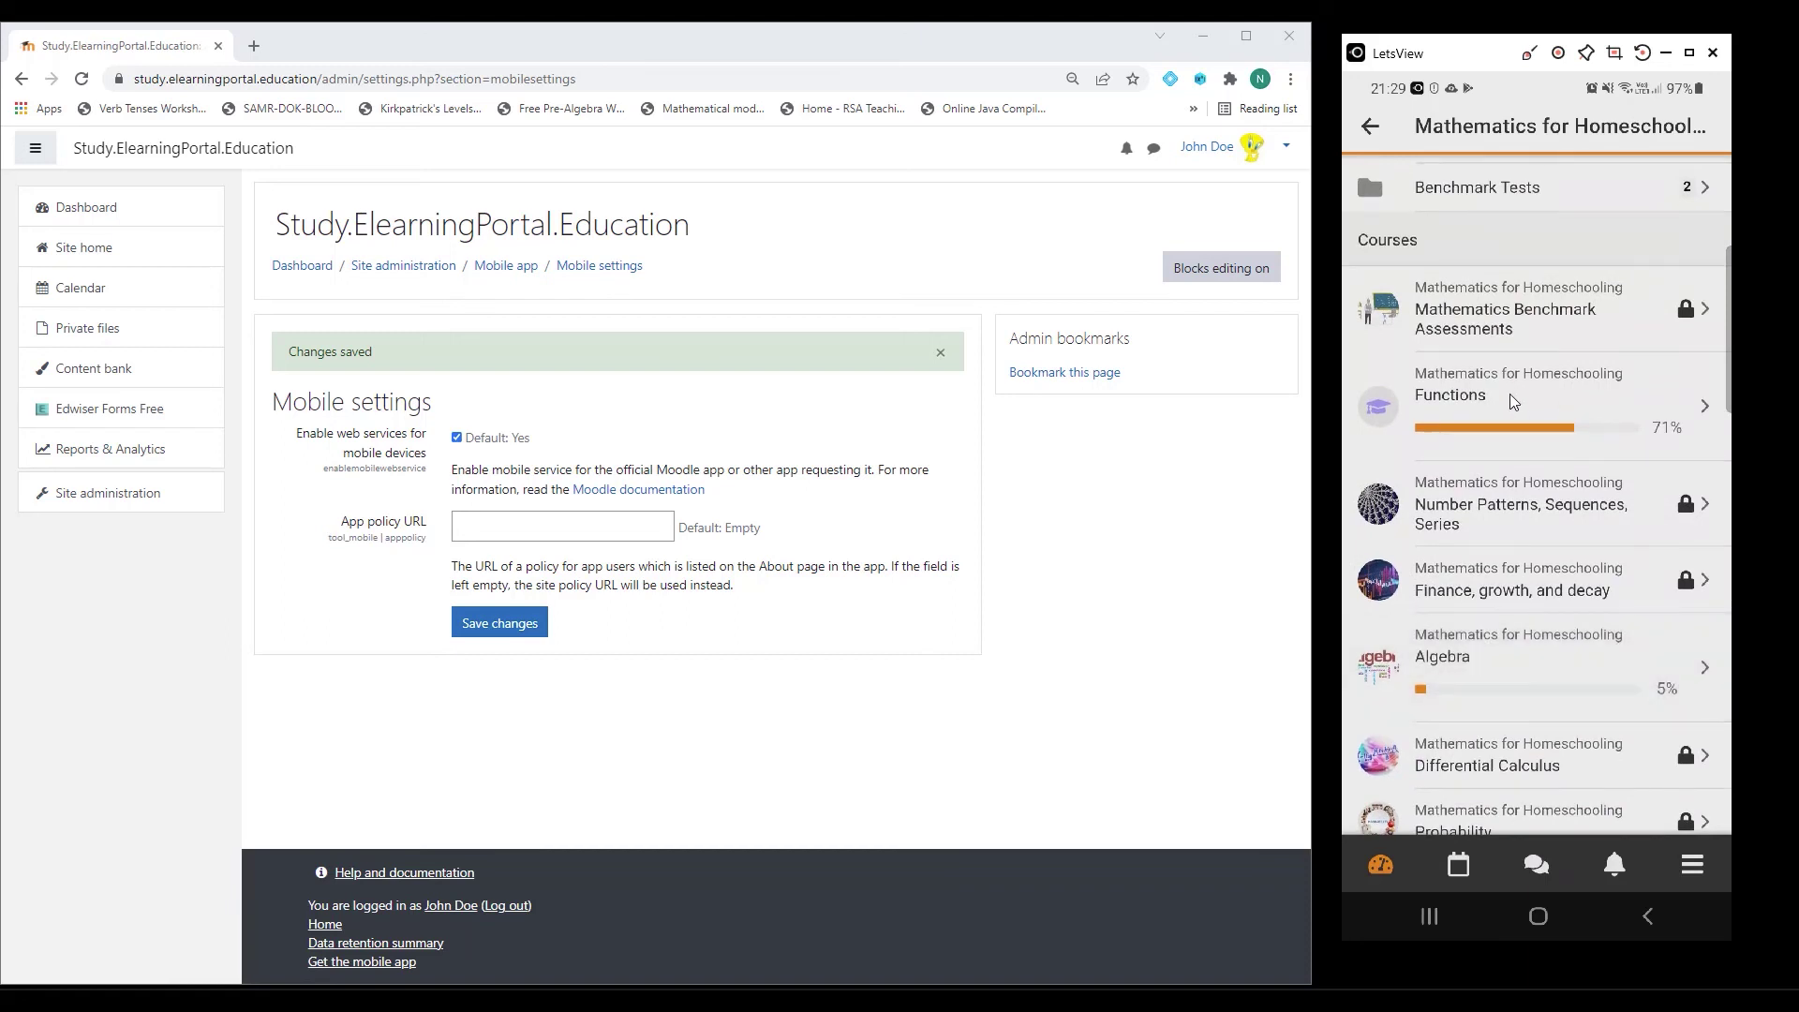
{"action": "left_click", "coordinate": [1527, 391]}
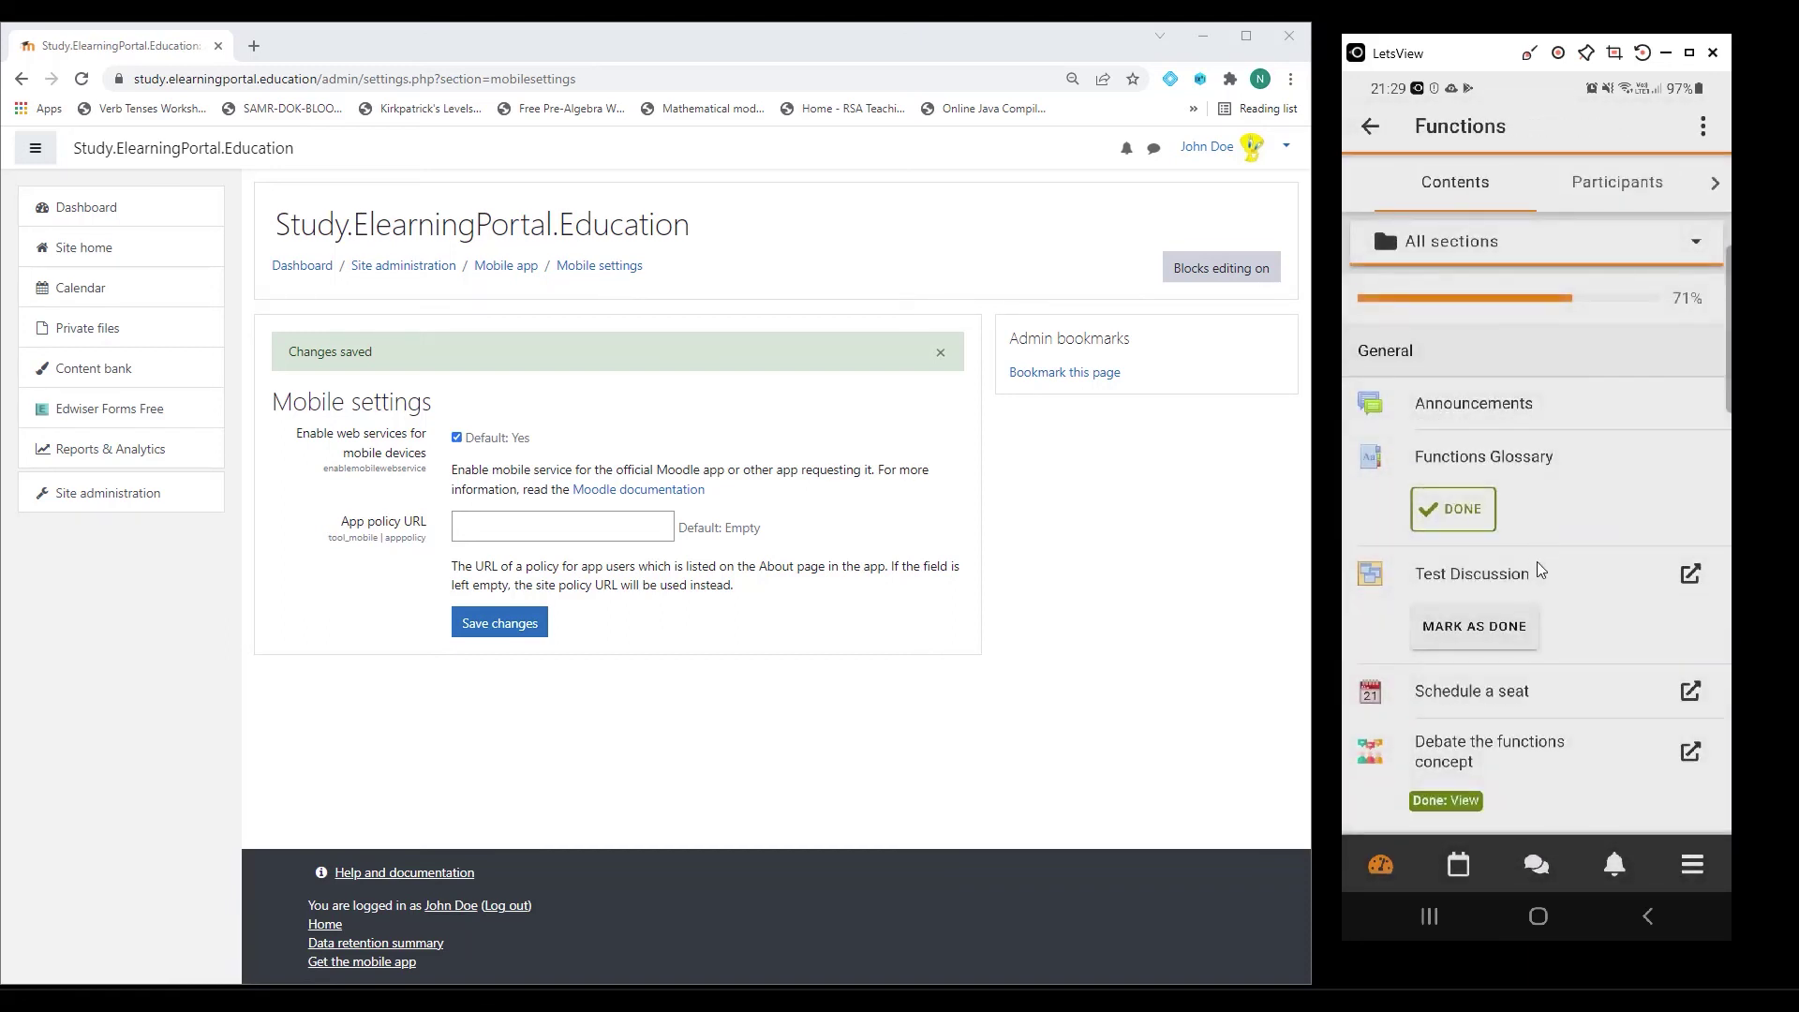
Step: Scroll through the Functions course contents to see each activity's completion status, including Functions: Basics marked Failed: Receive a grade
{"action": "scroll", "coordinate": [1555, 524], "scroll_direction": "down", "scroll_amount": 5}
{"action": "scroll", "coordinate": [1576, 492], "scroll_direction": "down", "scroll_amount": 3}
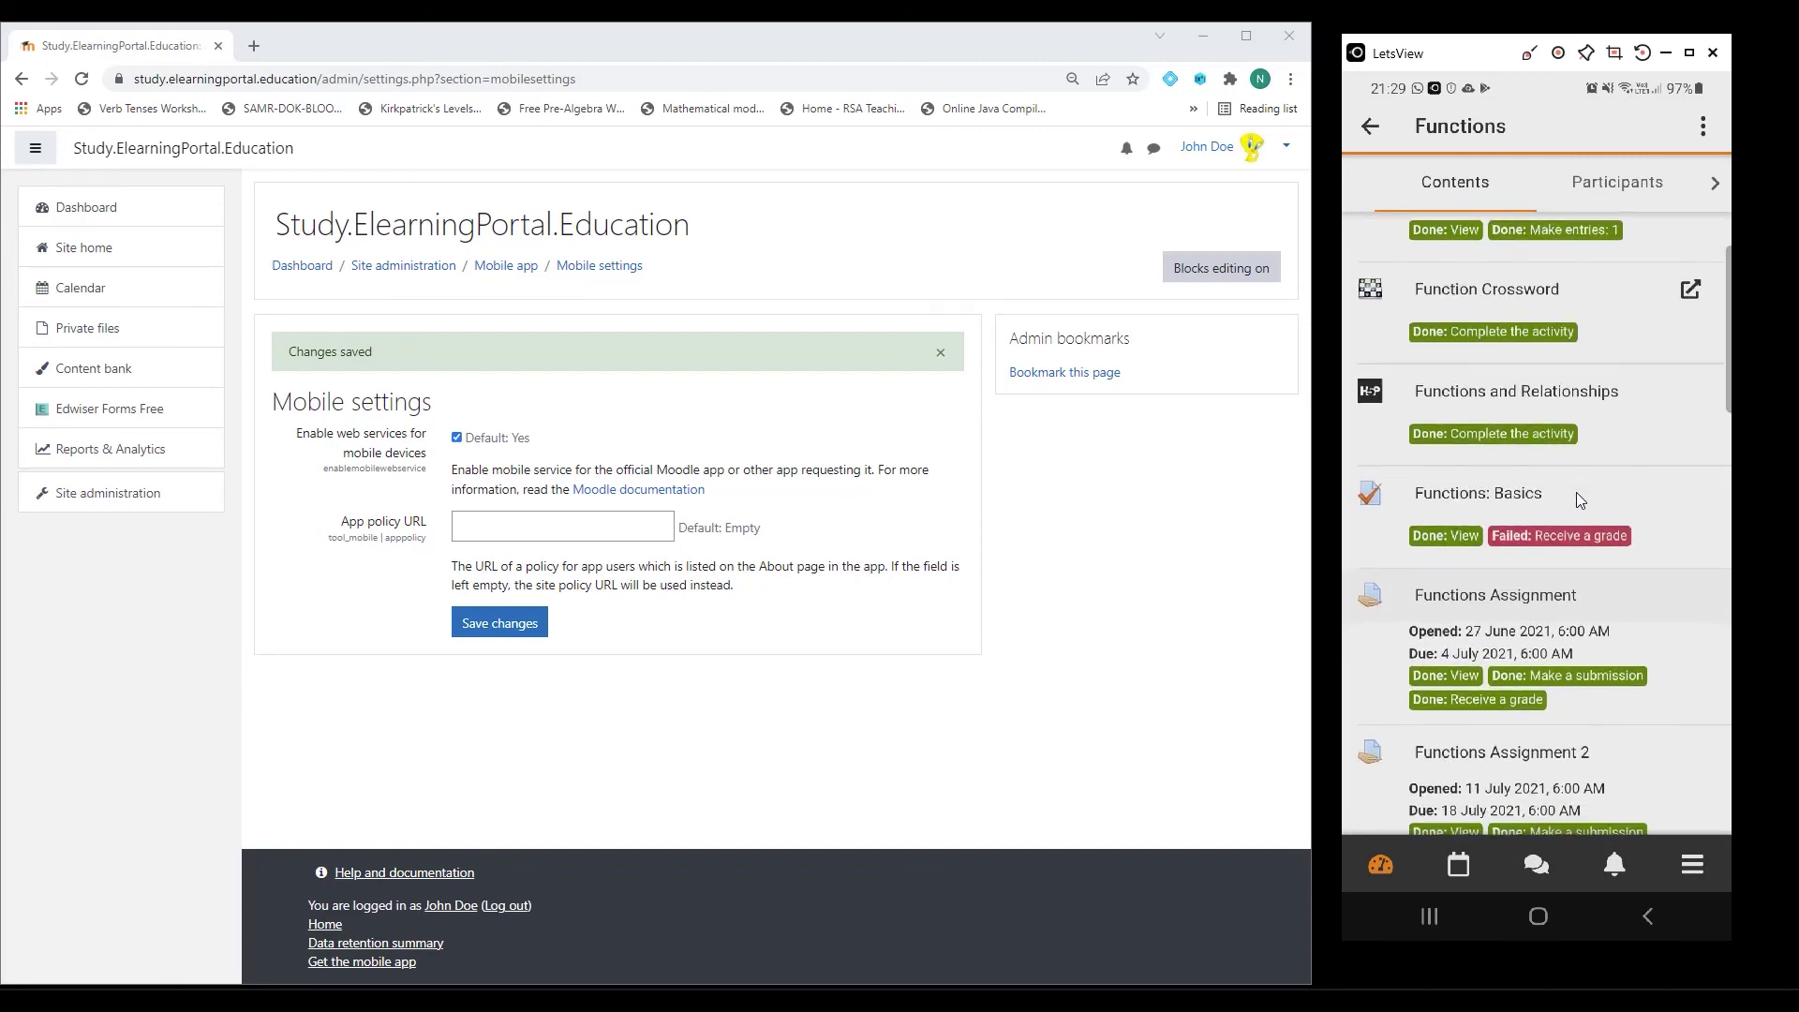
{"action": "scroll", "coordinate": [1575, 492], "scroll_direction": "down", "scroll_amount": 1}
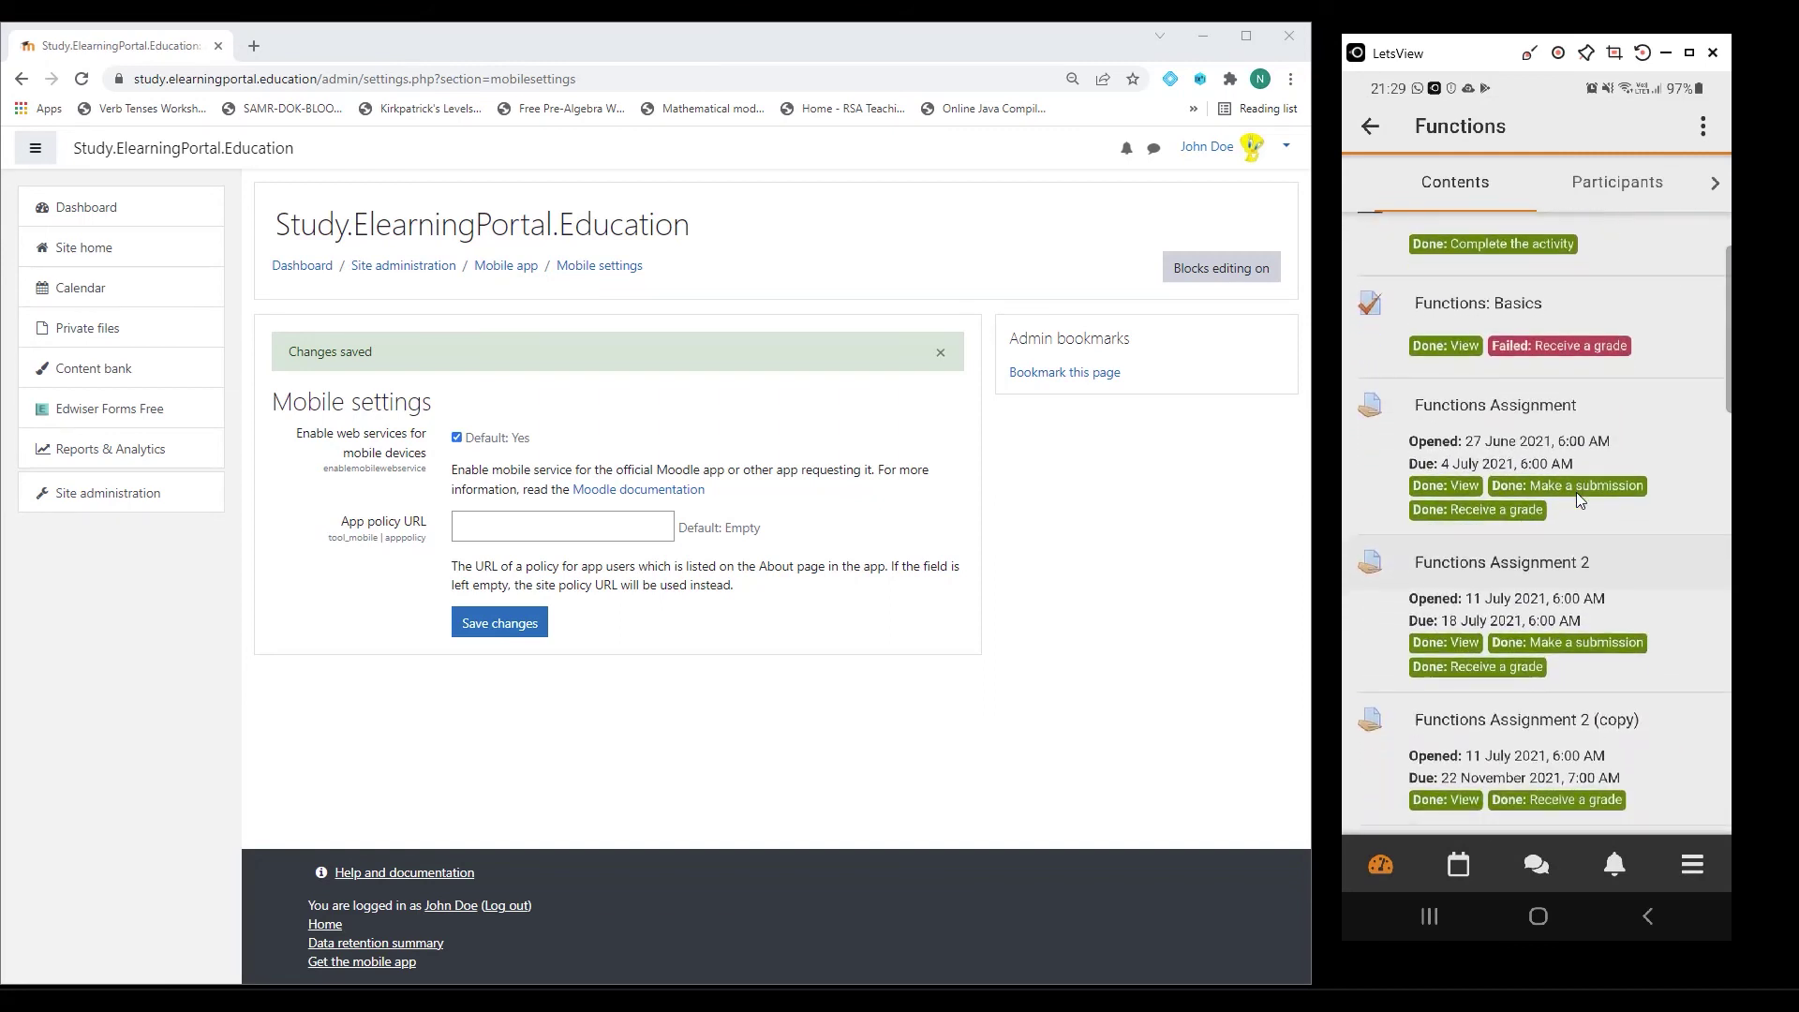
{"action": "scroll", "coordinate": [1575, 491], "scroll_direction": "down", "scroll_amount": 3}
{"action": "scroll", "coordinate": [1575, 492], "scroll_direction": "down", "scroll_amount": 8}
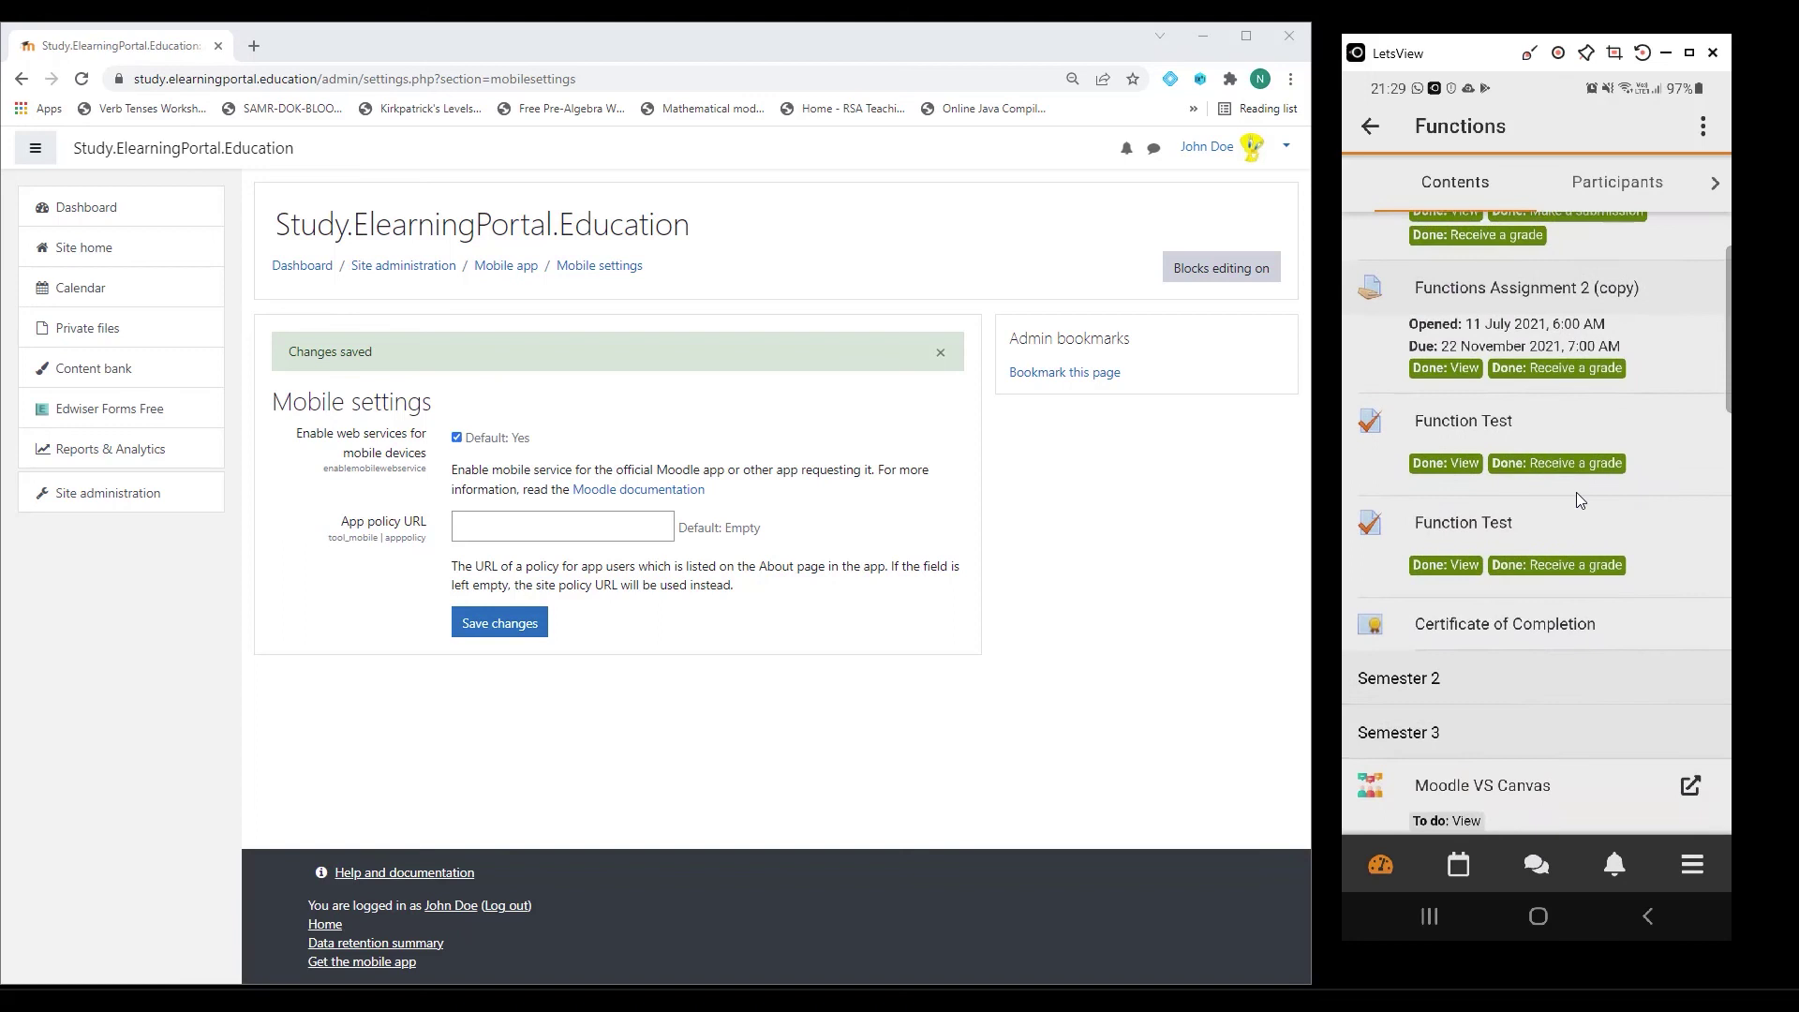
{"action": "scroll", "coordinate": [1560, 446], "scroll_direction": "up", "scroll_amount": 6}
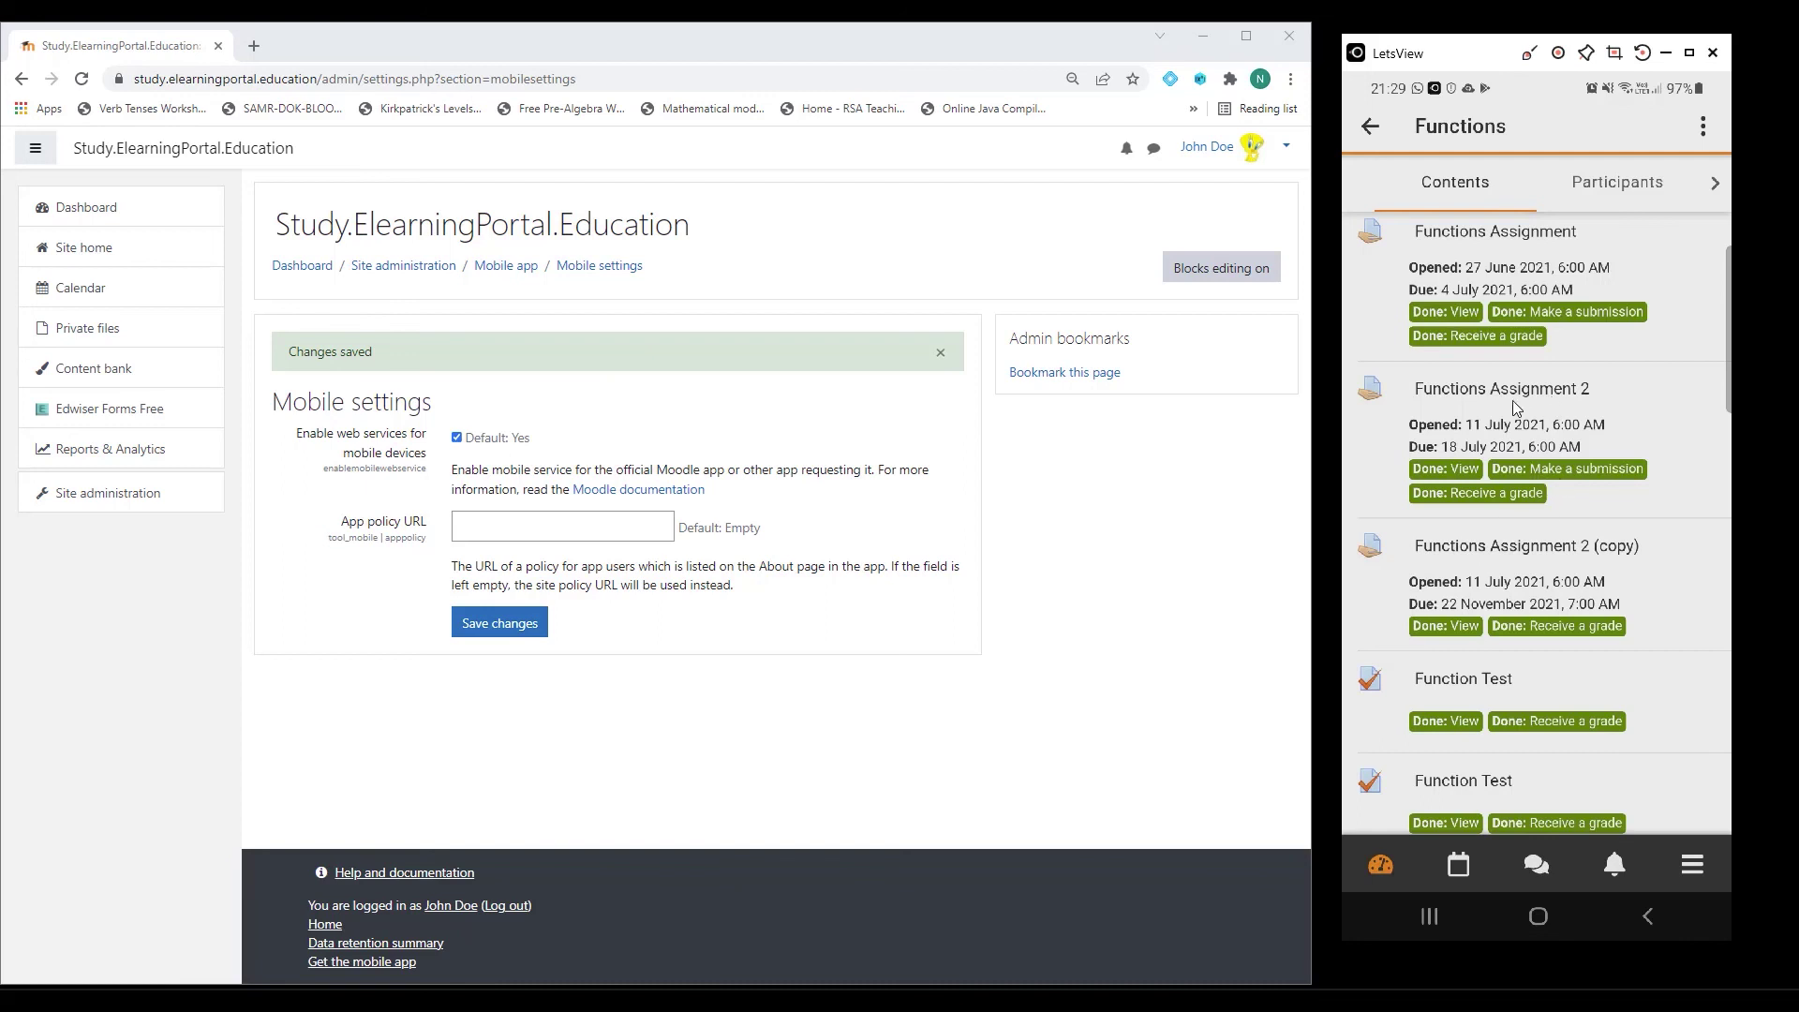
{"action": "scroll", "coordinate": [1512, 405], "scroll_direction": "down", "scroll_amount": 3}
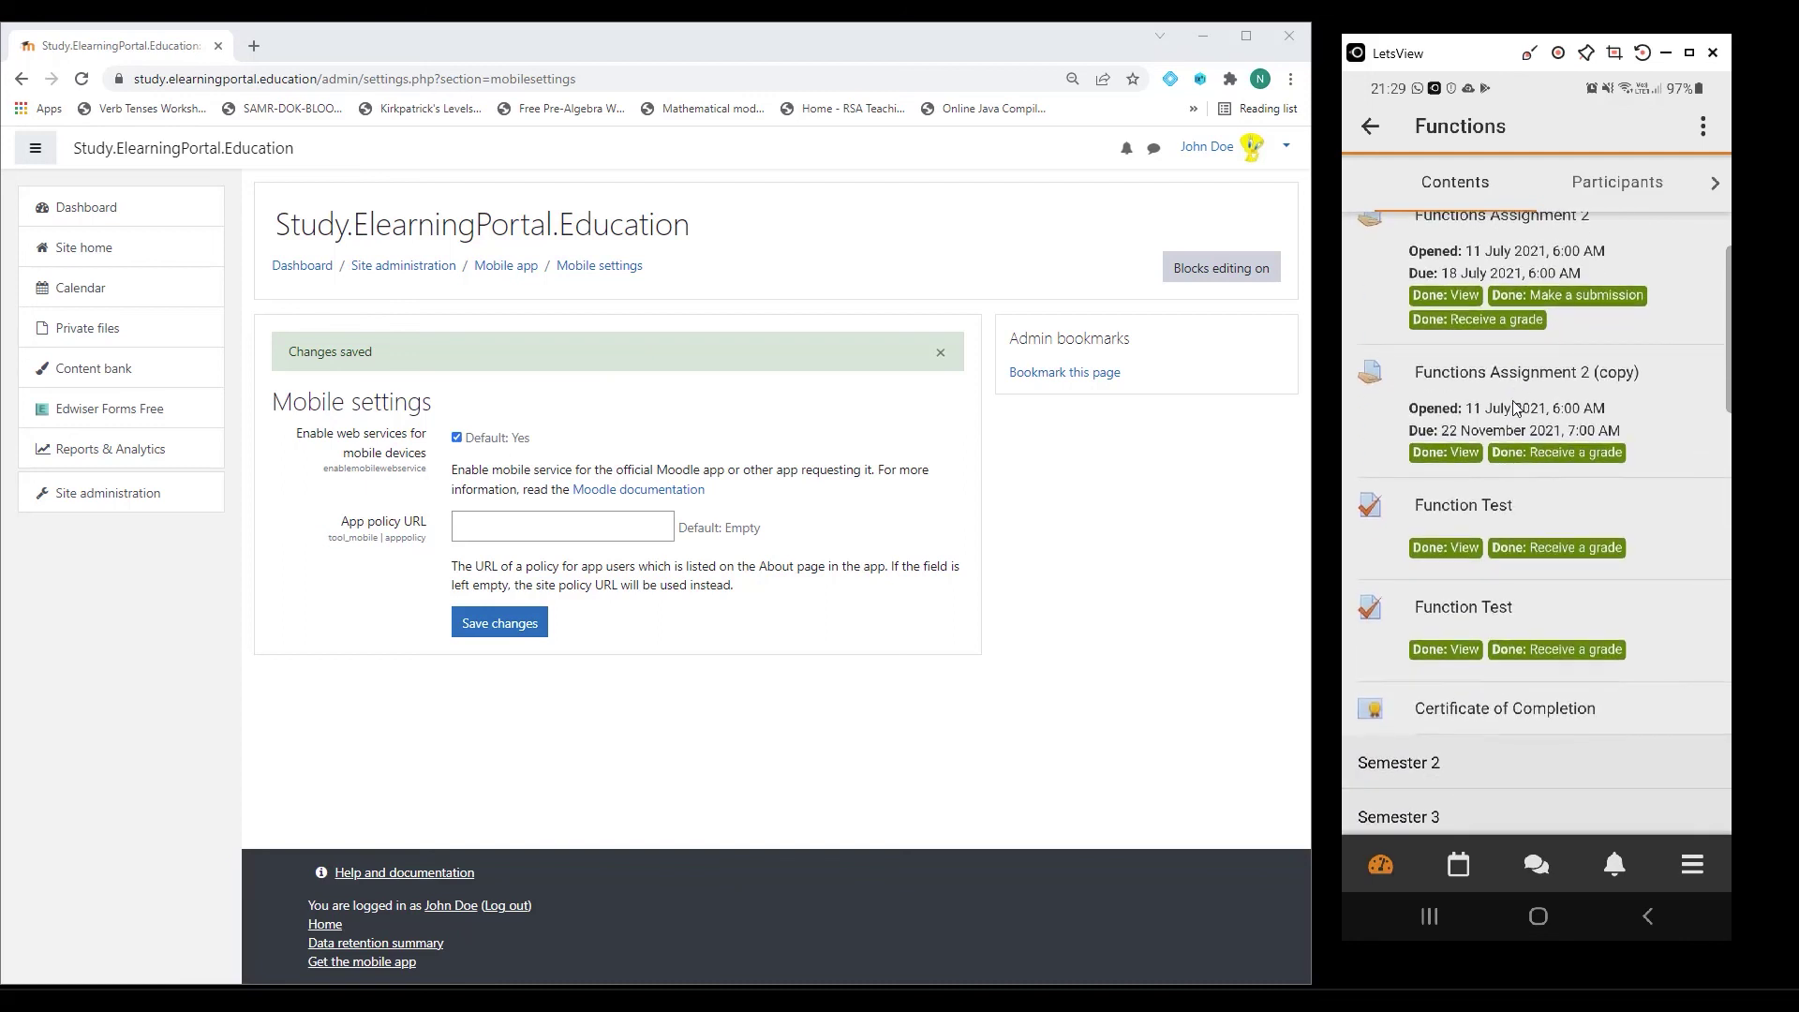
{"action": "scroll", "coordinate": [1512, 405], "scroll_direction": "up", "scroll_amount": 4}
{"action": "scroll", "coordinate": [1512, 401], "scroll_direction": "up", "scroll_amount": 2}
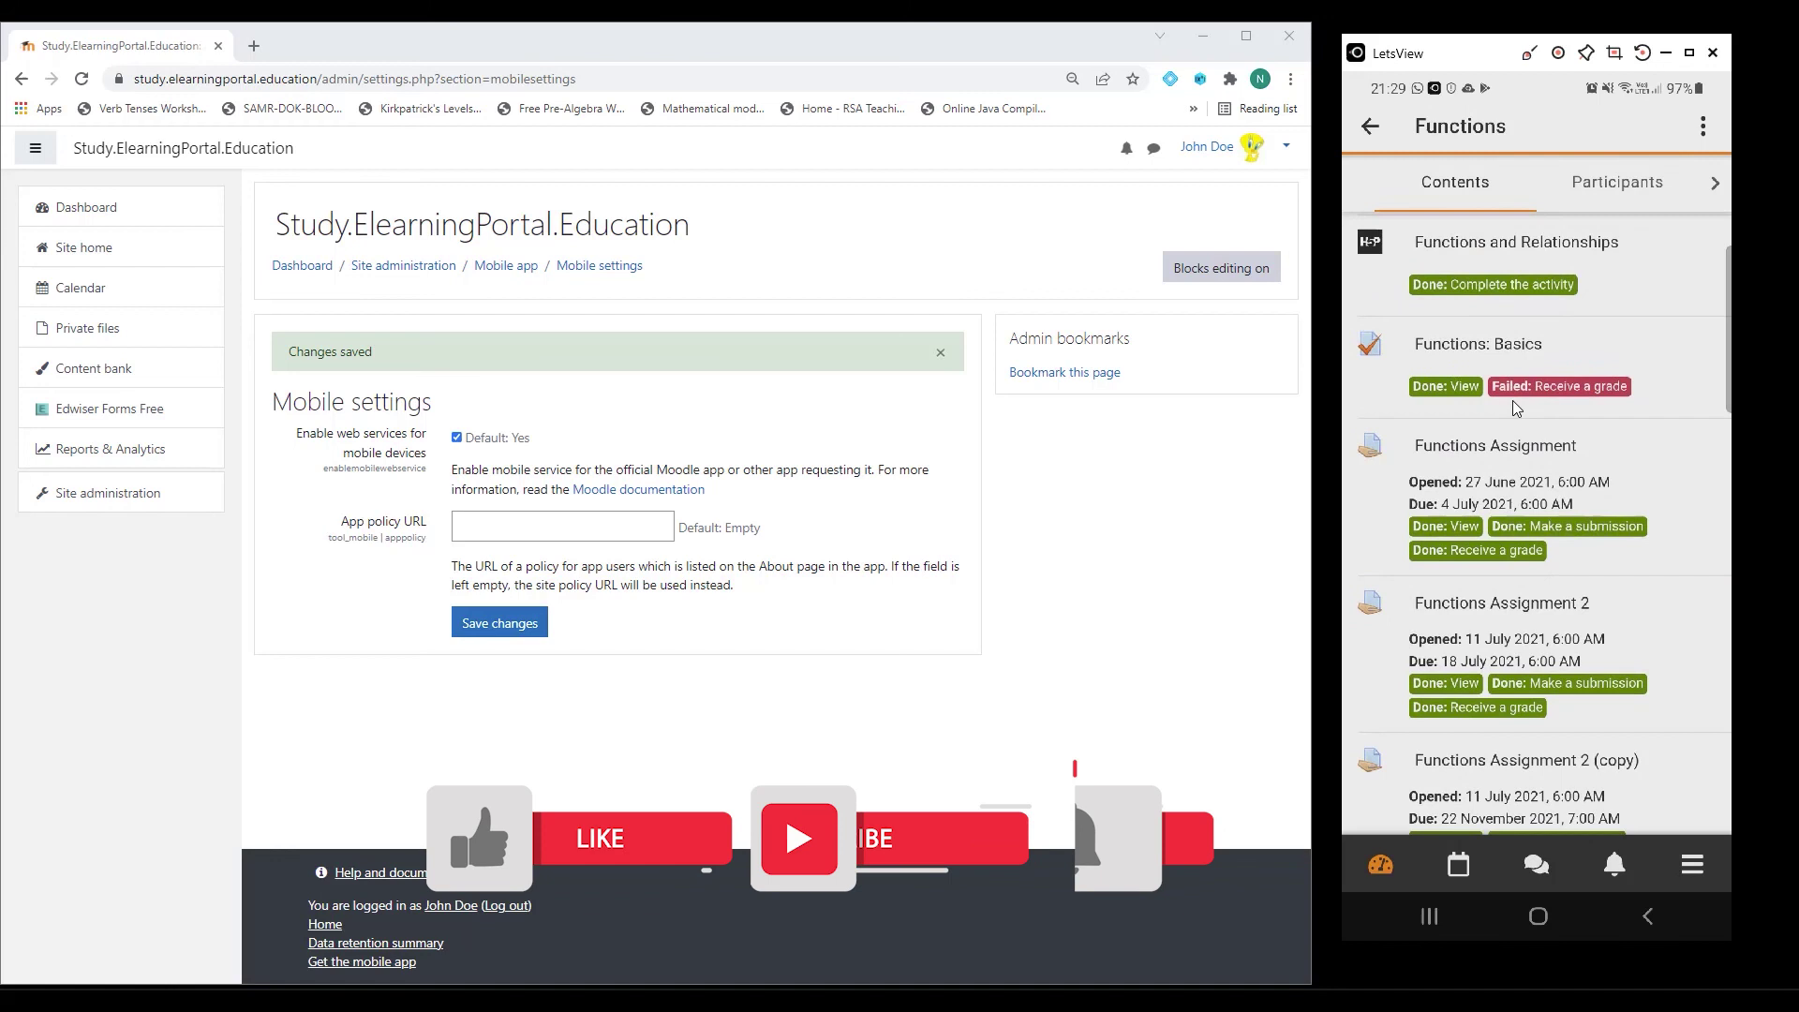